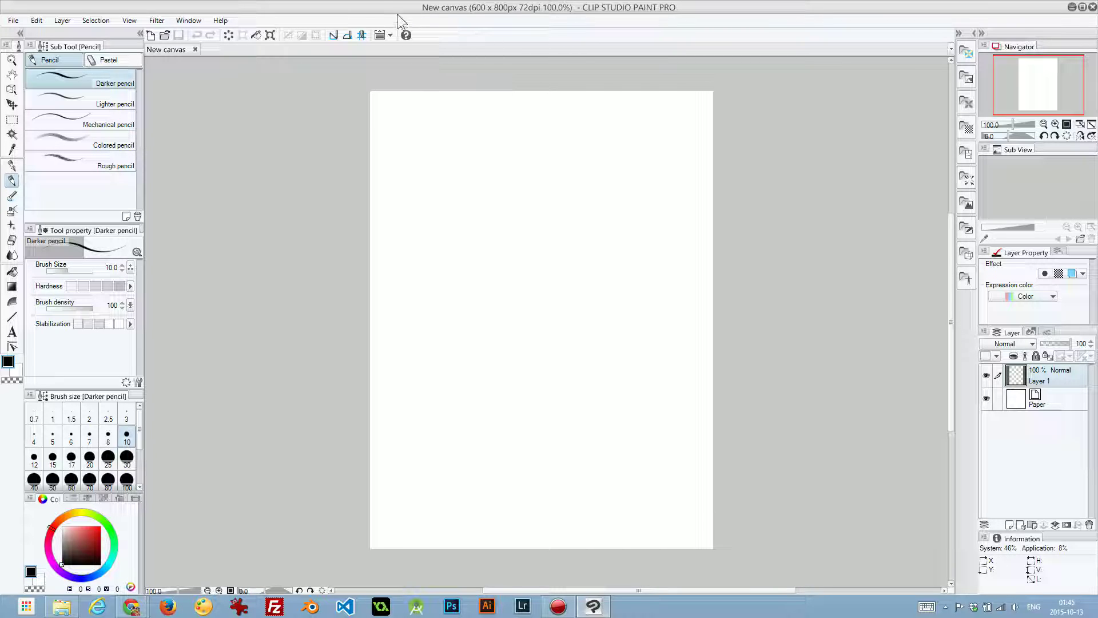
click(12, 23)
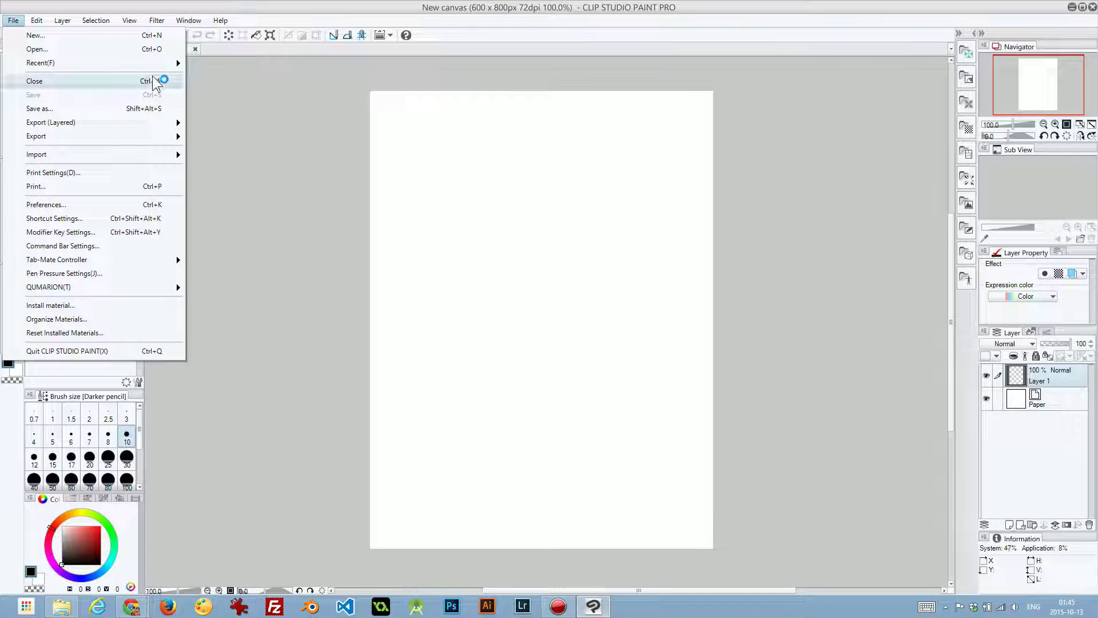
mouse_move(147, 65)
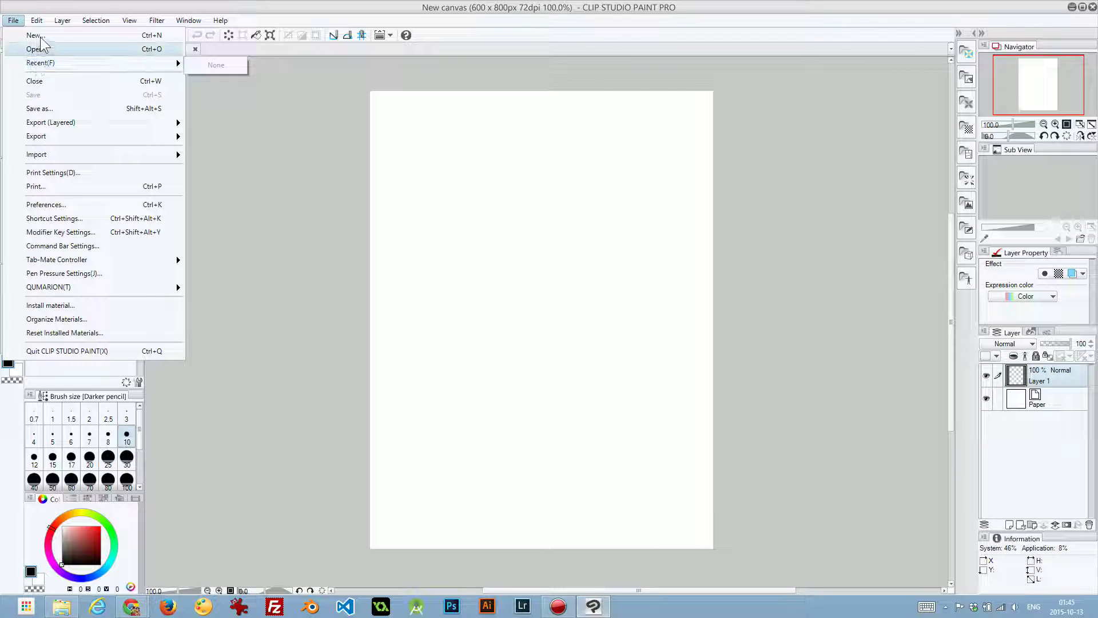
click(318, 116)
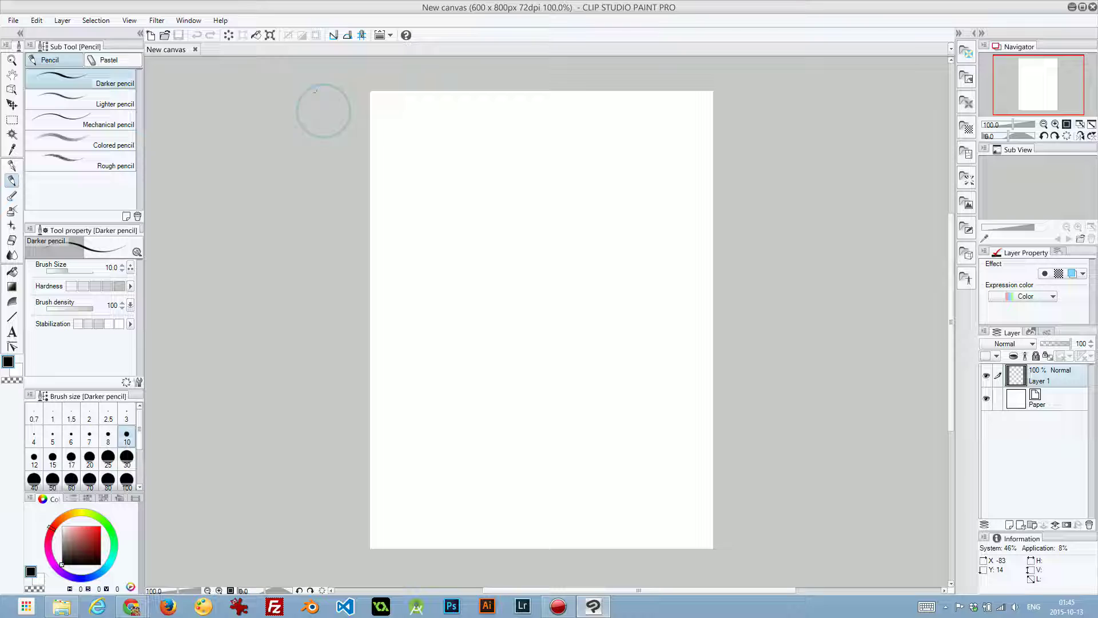
Close the blank canvas and create a new A5 canvas at 300 dpi resolution.
click(195, 50)
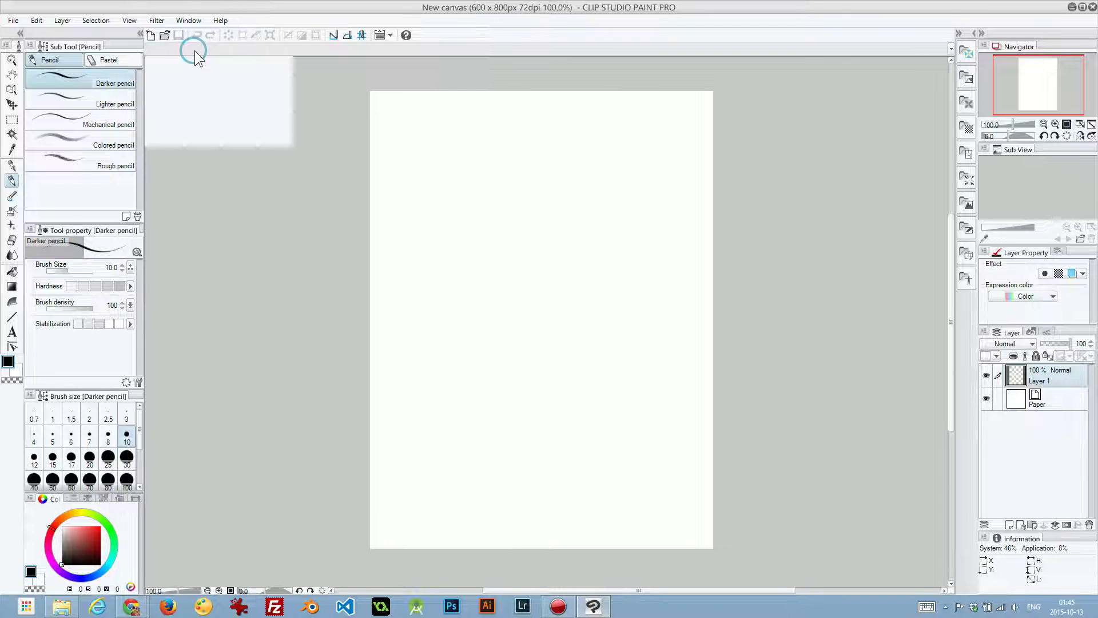
click(14, 21)
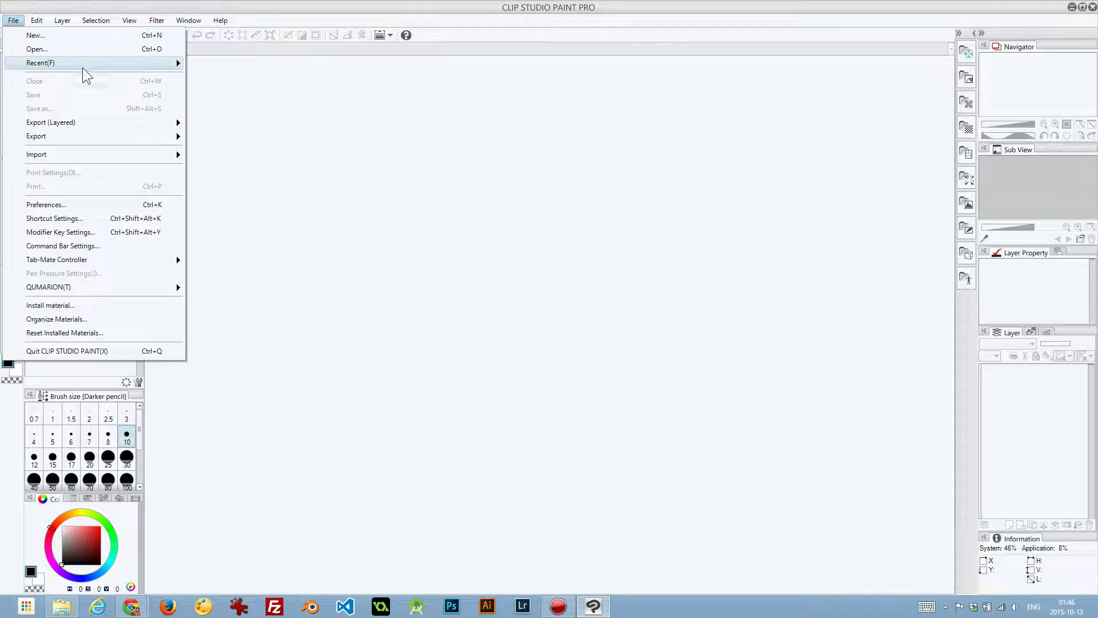
mouse_move(184, 57)
click(125, 36)
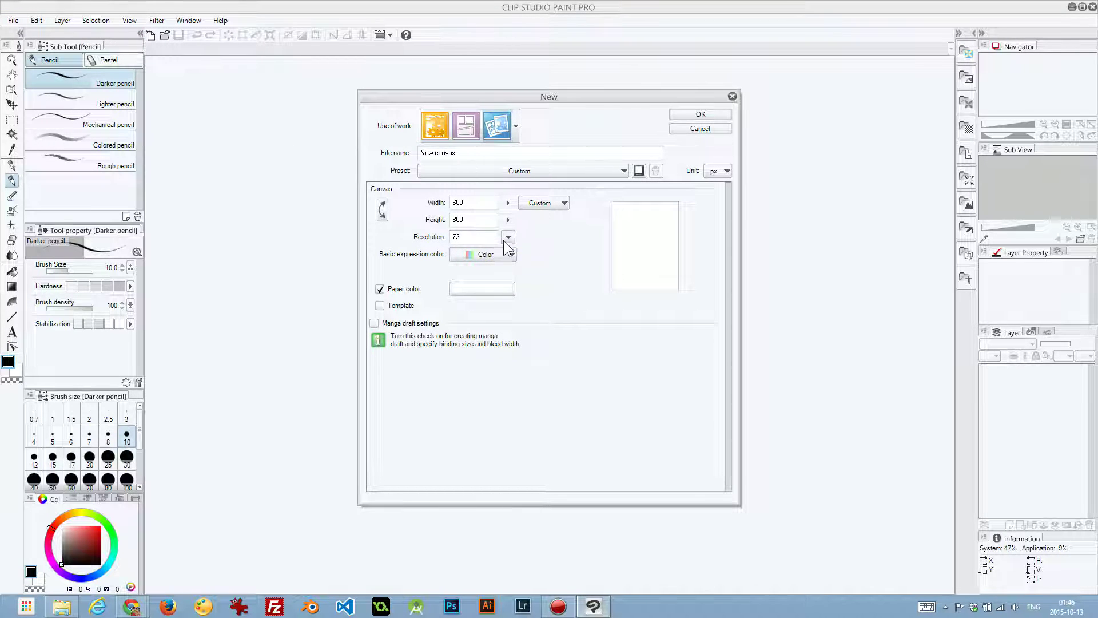
click(507, 239)
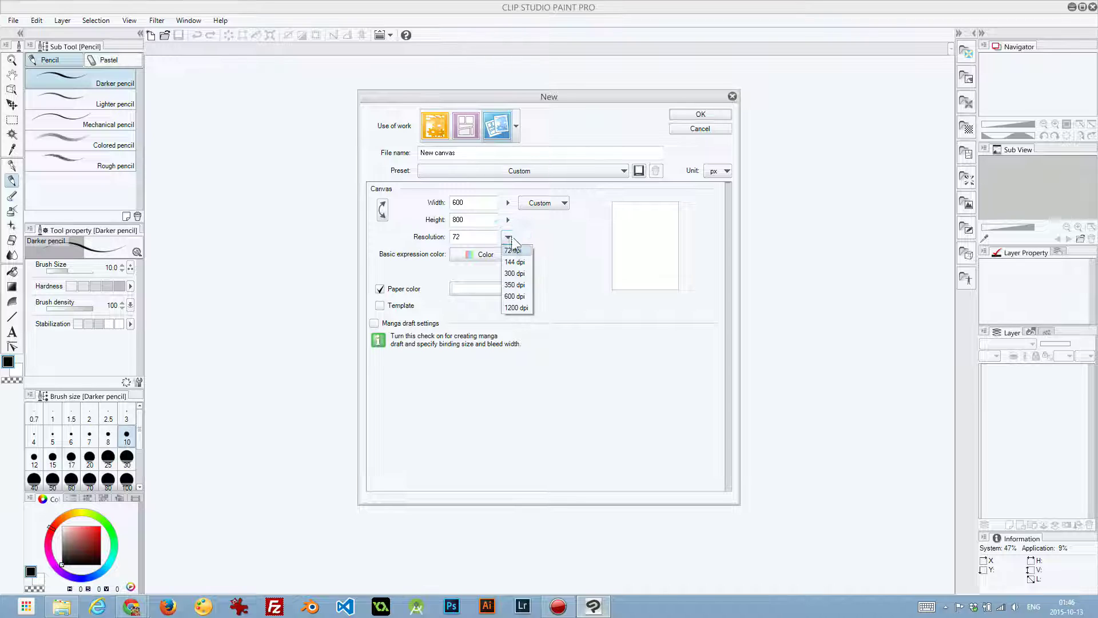
click(515, 274)
click(541, 202)
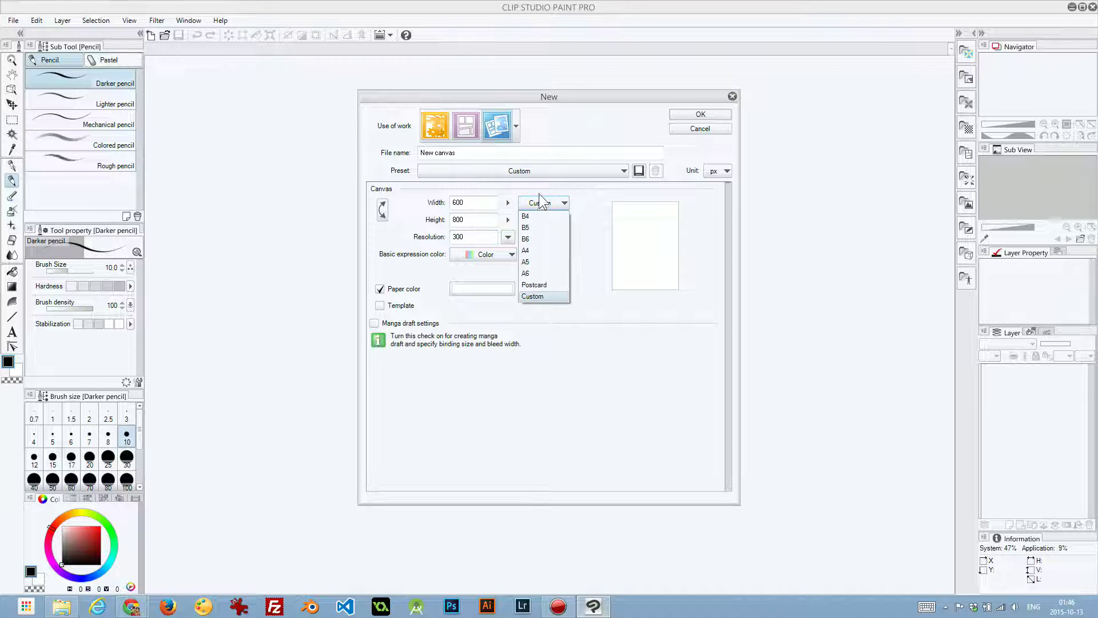
click(528, 262)
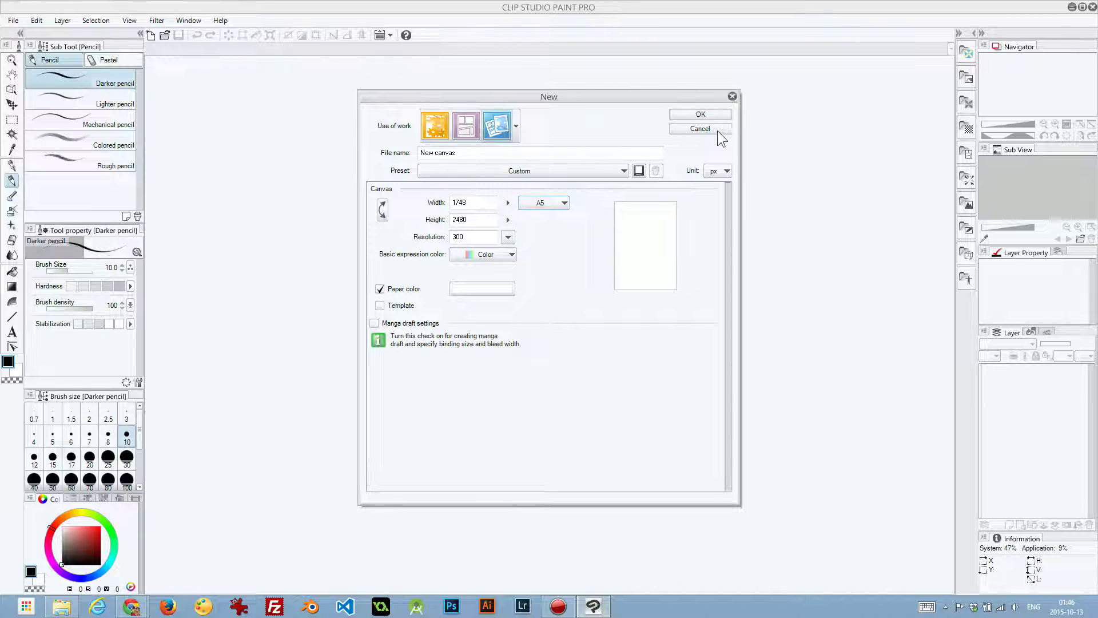
click(700, 114)
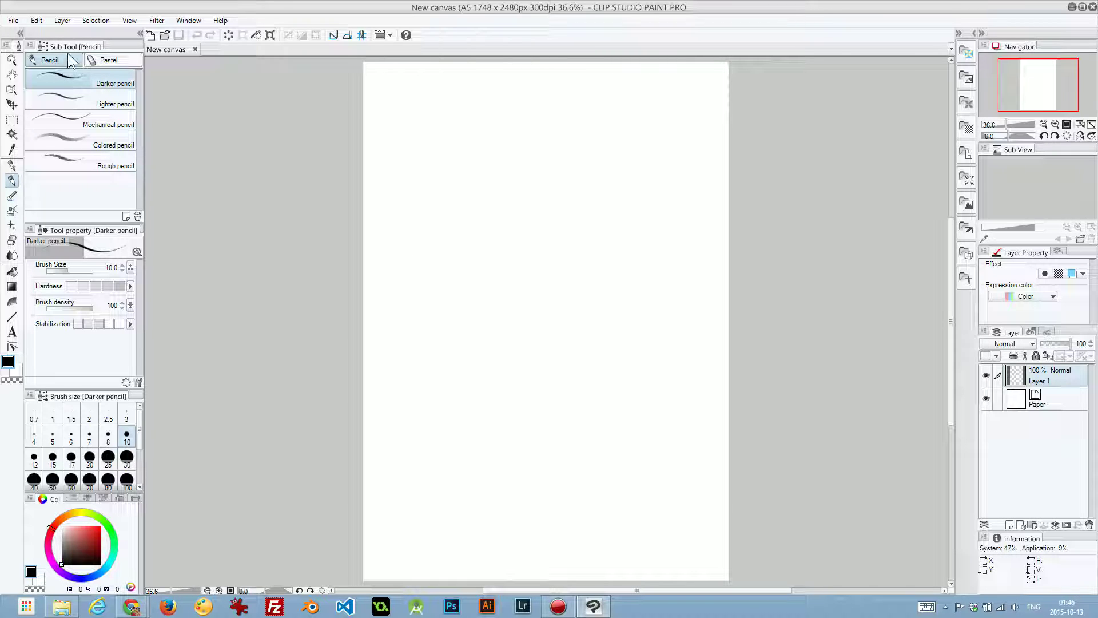
Look through the Pen sub tools and the Watercolor, Oil paint and India ink brush groups.
click(12, 167)
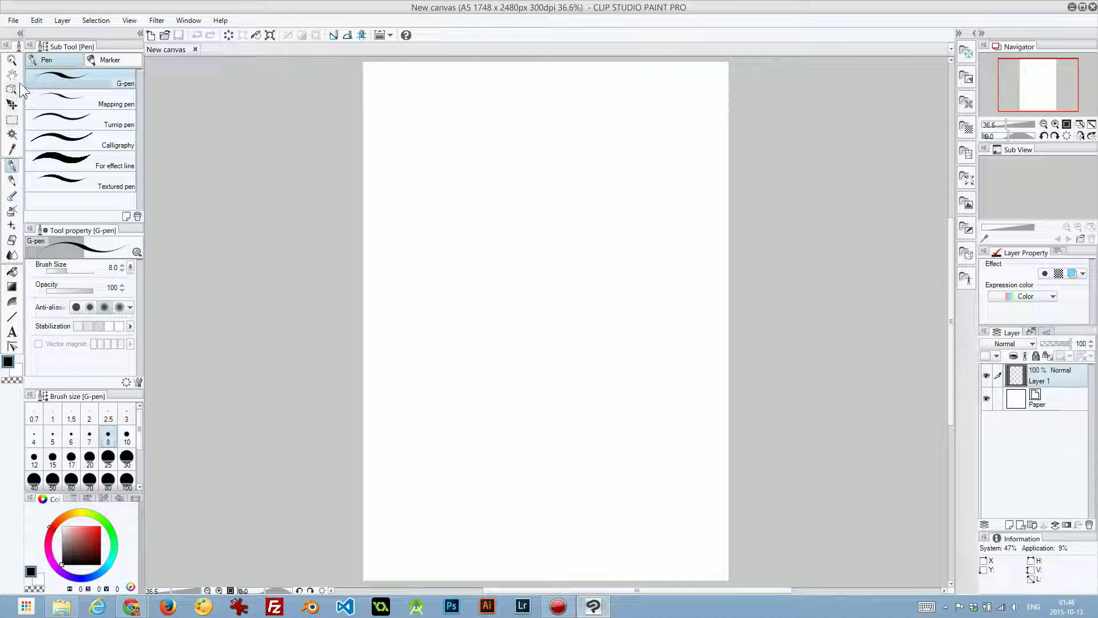
click(13, 196)
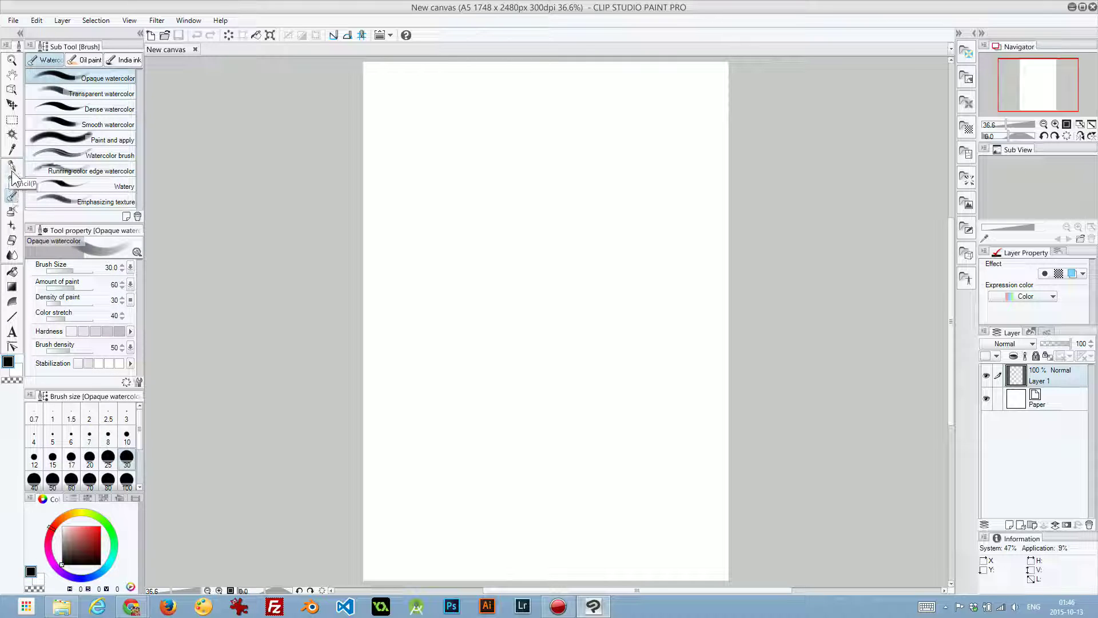
click(89, 61)
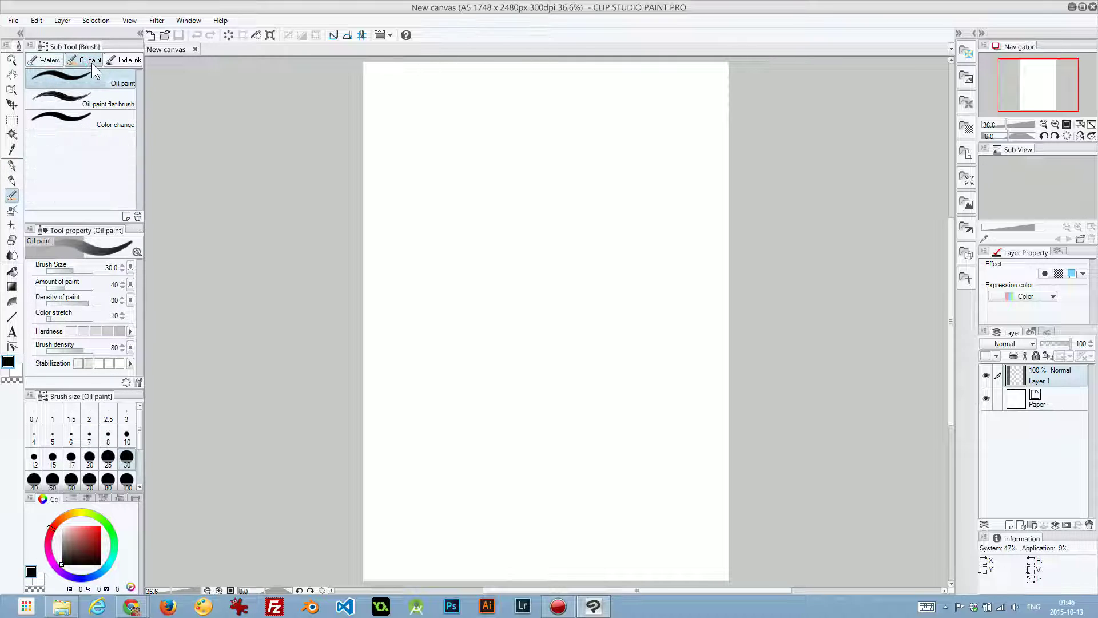
click(126, 60)
click(56, 63)
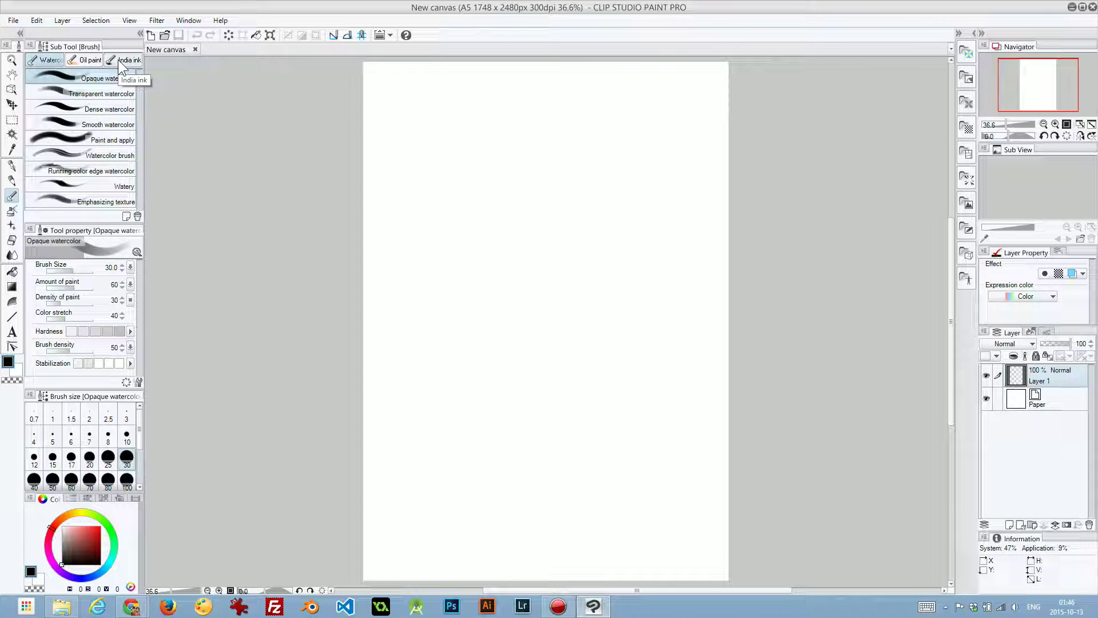
mouse_move(118, 59)
mouse_down()
mouse_move(60, 63)
mouse_move(120, 62)
mouse_move(86, 57)
mouse_move(103, 61)
mouse_up()
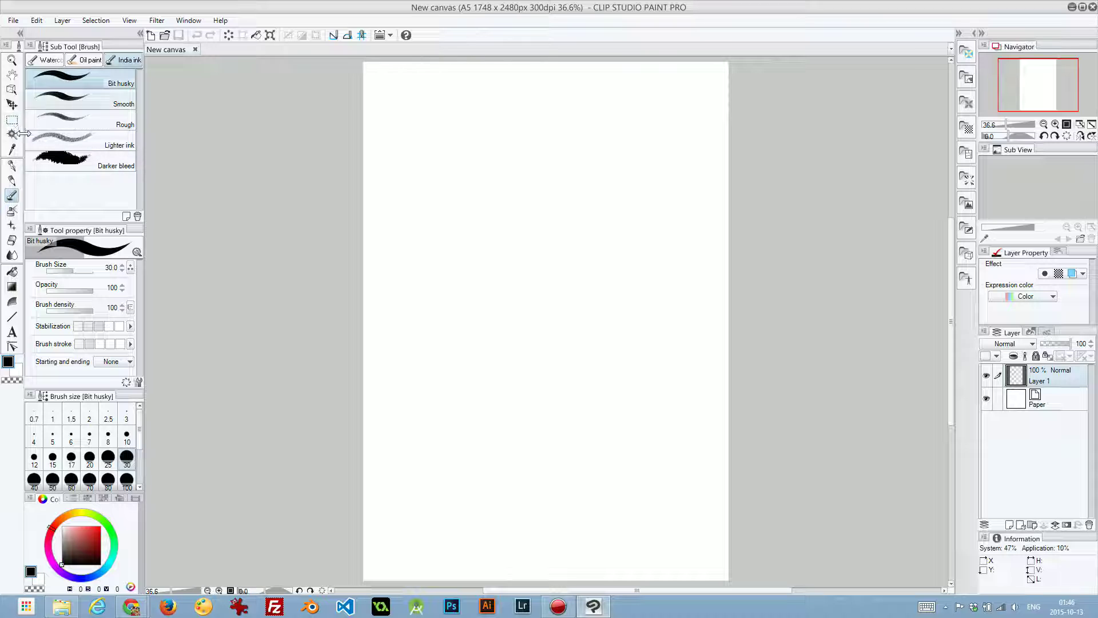
Sketch the cheeks, jaw and chin of a front-facing head with the Darker pencil on the upper half of the canvas.
click(12, 181)
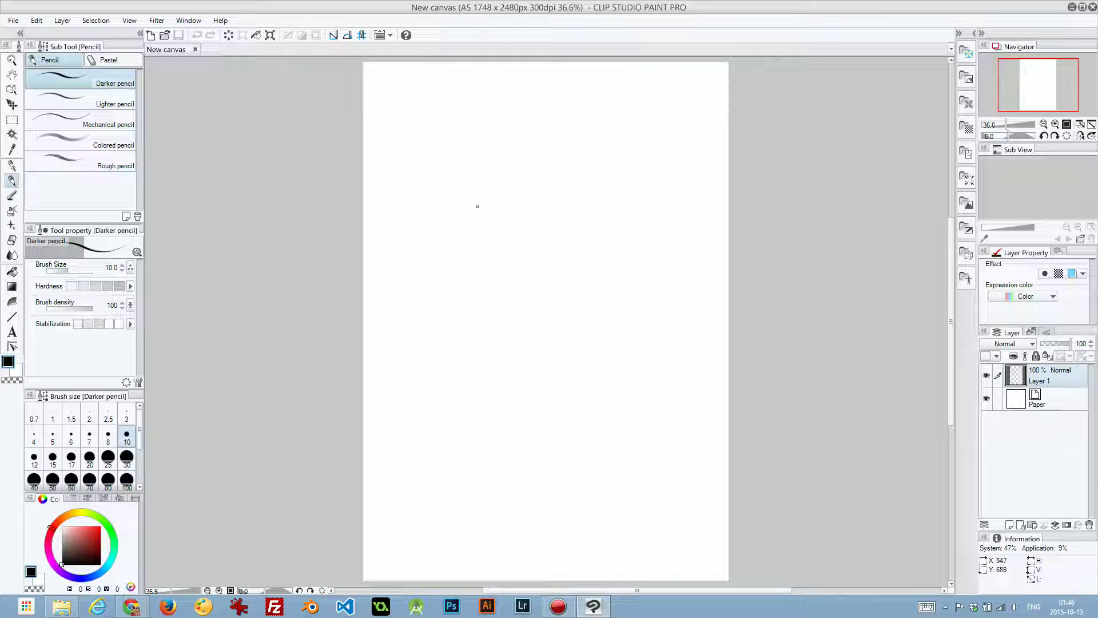
mouse_move(468, 179)
mouse_down()
mouse_move(477, 322)
mouse_move(491, 339)
mouse_up()
key(ctrl+z)
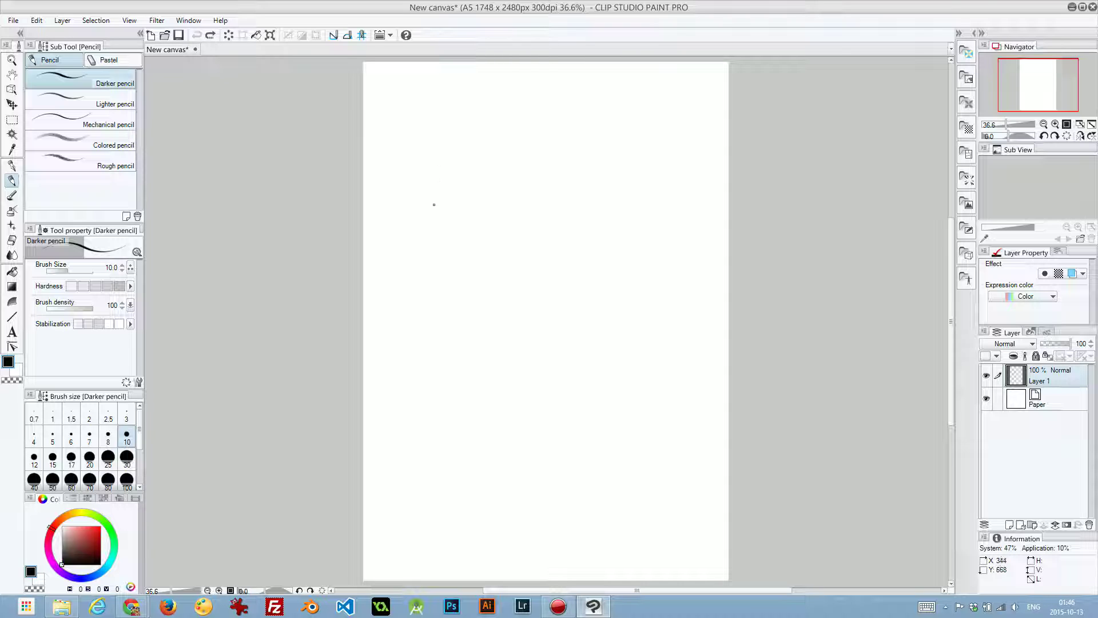
mouse_move(436, 189)
mouse_down()
mouse_move(441, 254)
mouse_move(488, 287)
mouse_move(435, 251)
mouse_move(504, 298)
mouse_up()
drag(508, 296, 550, 283)
mouse_move(510, 299)
mouse_down()
mouse_move(551, 284)
mouse_move(578, 257)
mouse_move(584, 222)
mouse_up()
drag(579, 260, 588, 189)
drag(432, 179, 436, 251)
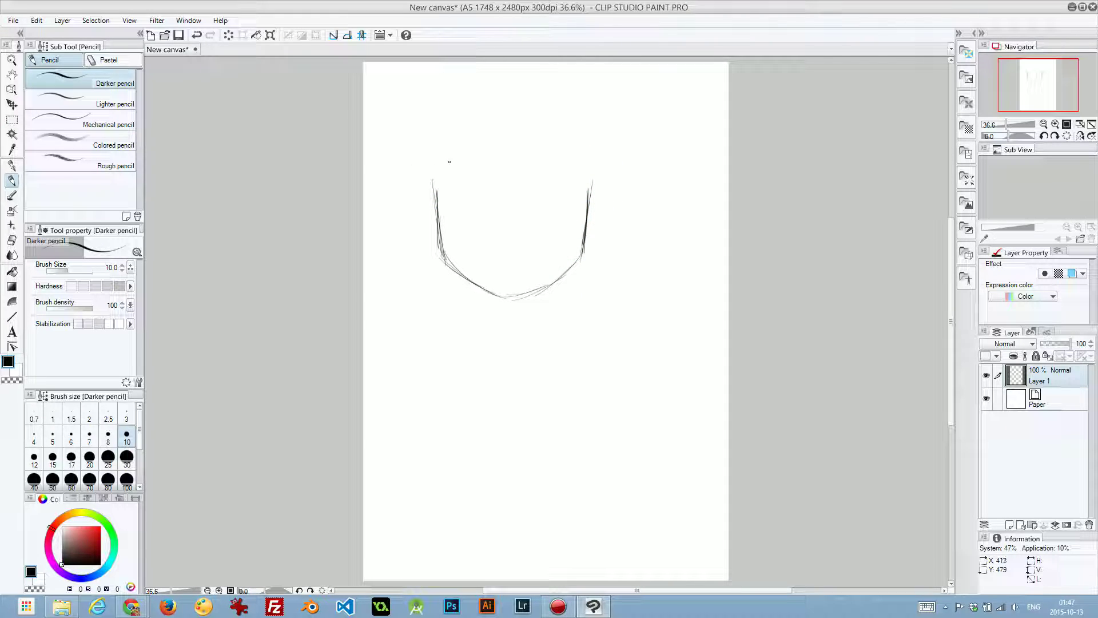
Sketch the rounded top of the skull, joining it to both cheek lines to complete the head outline.
drag(433, 157, 444, 135)
drag(438, 152, 485, 102)
drag(439, 144, 510, 93)
mouse_move(450, 111)
mouse_down()
mouse_move(520, 90)
mouse_move(565, 106)
mouse_up()
drag(527, 87, 587, 149)
drag(572, 108, 592, 169)
drag(439, 131, 437, 181)
Draw a vertical centre line through the head and horizontal guide lines across it at eye level.
drag(504, 93, 507, 312)
drag(399, 195, 632, 203)
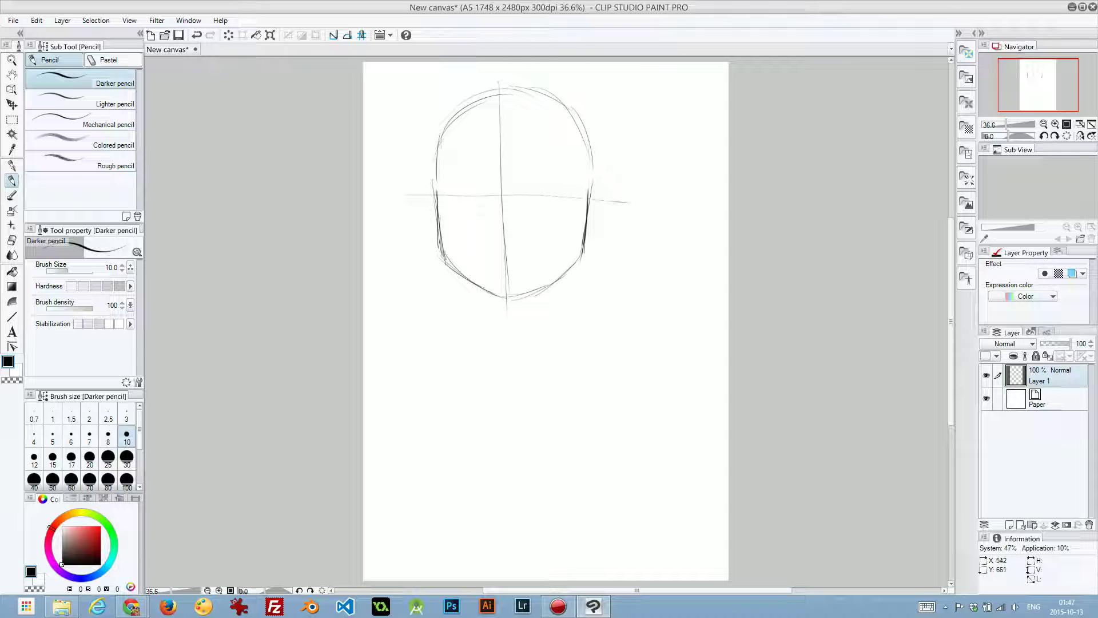
drag(415, 192, 664, 193)
Sketch the arched upper eyelids of both eyes on the horizontal guide line.
mouse_move(531, 195)
mouse_down()
mouse_move(560, 180)
mouse_move(538, 187)
mouse_move(558, 182)
mouse_move(550, 180)
mouse_move(569, 190)
mouse_move(536, 187)
mouse_move(532, 199)
mouse_move(549, 181)
mouse_move(574, 196)
mouse_up()
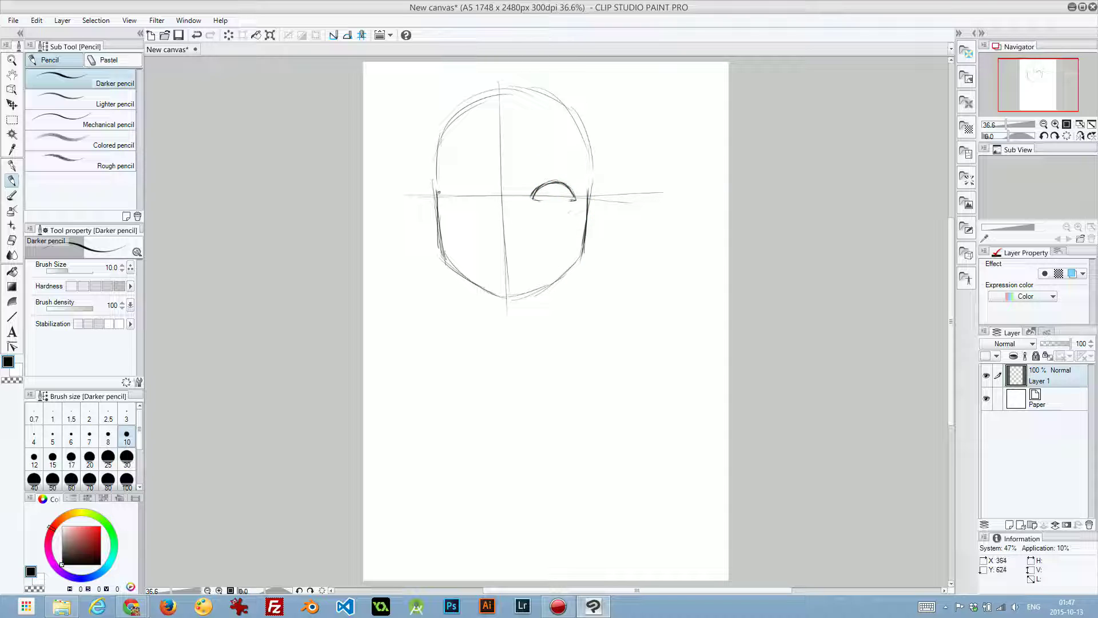
mouse_move(452, 194)
mouse_down()
mouse_move(471, 178)
mouse_move(489, 198)
mouse_move(456, 201)
mouse_up()
click(490, 199)
Sketch the mouth line above the chin and the nose along the vertical centre line.
click(485, 260)
click(486, 260)
mouse_move(485, 260)
mouse_down()
mouse_move(532, 262)
mouse_move(510, 275)
mouse_move(510, 253)
mouse_up()
mouse_move(496, 238)
mouse_down()
mouse_move(514, 243)
mouse_move(491, 242)
mouse_move(498, 225)
mouse_move(515, 227)
mouse_up()
click(522, 237)
drag(491, 191, 497, 222)
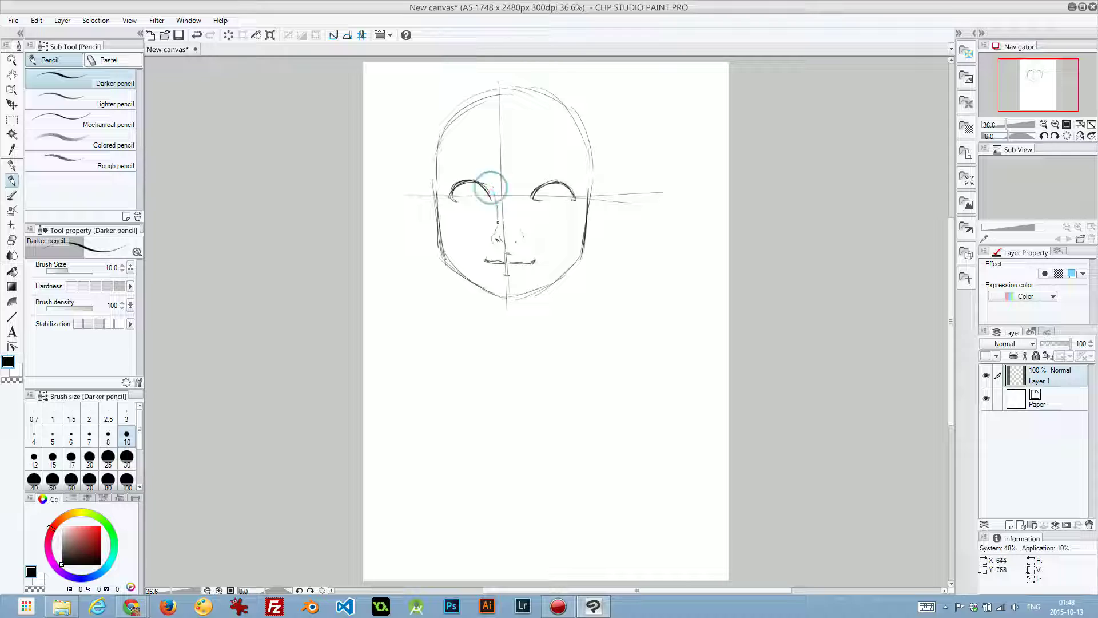
Mark the inner eye corner beside the nose and sketch arched eyebrows above both eyes.
drag(529, 188, 526, 195)
mouse_move(528, 171)
mouse_down()
mouse_move(555, 162)
mouse_move(576, 167)
mouse_move(543, 165)
mouse_move(583, 175)
mouse_up()
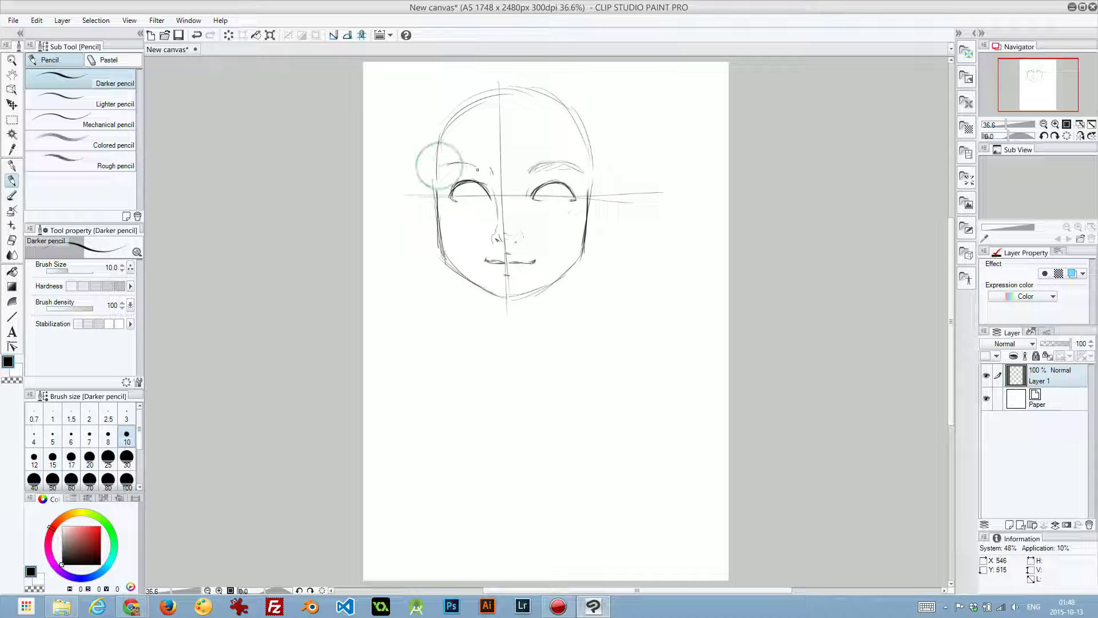
mouse_move(440, 166)
mouse_down()
mouse_move(490, 170)
mouse_move(447, 165)
mouse_move(480, 166)
mouse_move(455, 167)
mouse_up()
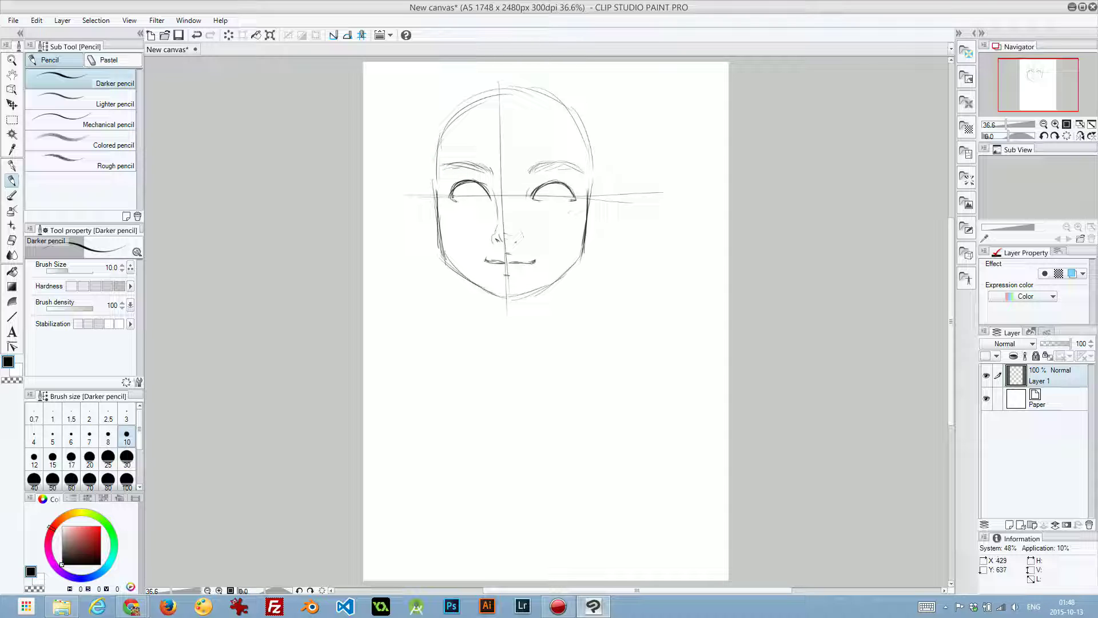
Darken the upper lash lines and outer corners of both eyes and add the lower eyelids.
drag(446, 195, 448, 189)
mouse_move(527, 197)
mouse_down()
mouse_move(565, 184)
mouse_move(549, 184)
mouse_move(574, 188)
mouse_move(566, 184)
mouse_move(575, 199)
mouse_up()
drag(457, 200, 446, 193)
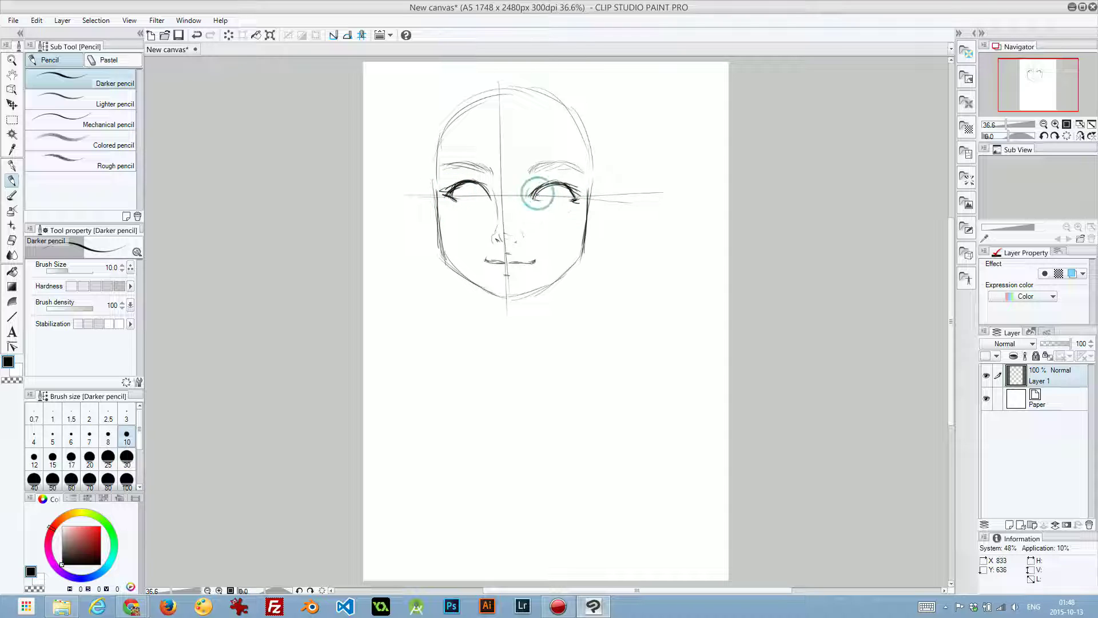
drag(547, 202, 568, 202)
drag(458, 199, 490, 201)
Add the lower and upper lip contours around the mouth line.
click(497, 264)
click(499, 266)
click(505, 266)
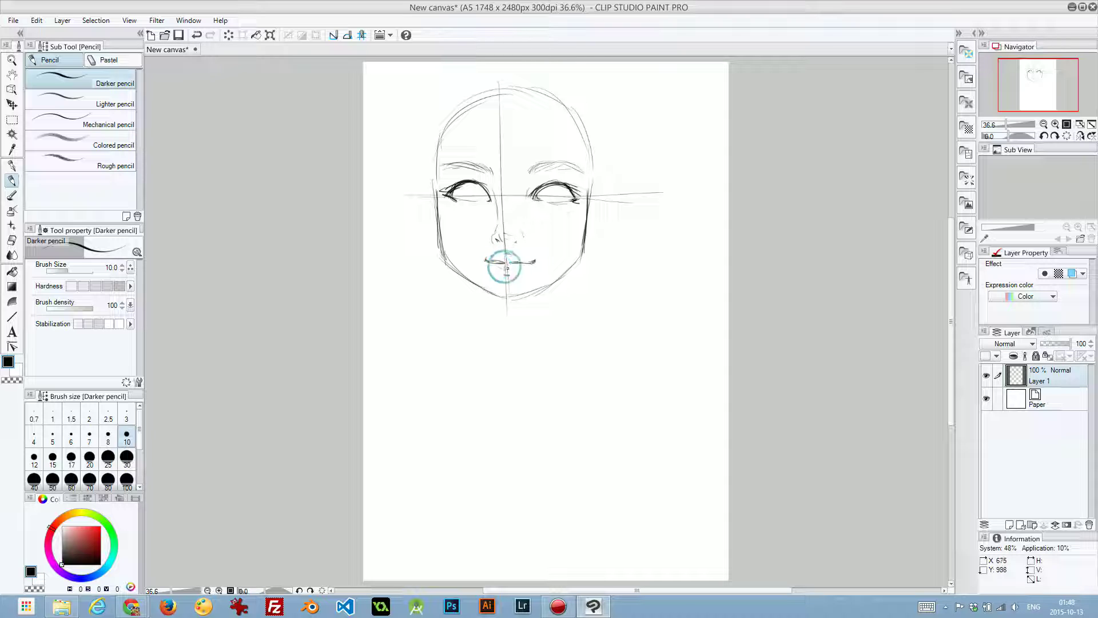
click(511, 267)
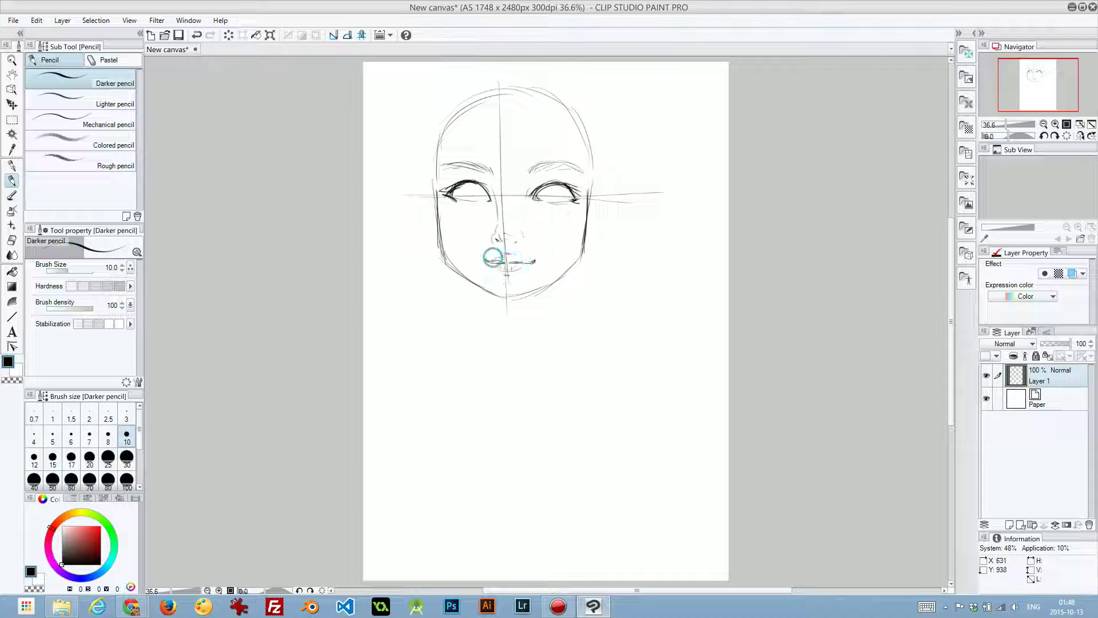
drag(502, 260, 509, 253)
Draw and shade the irises and pupils in both eyes, reinforcing the eye outlines.
mouse_move(542, 191)
mouse_down()
mouse_move(557, 198)
mouse_move(561, 185)
mouse_up()
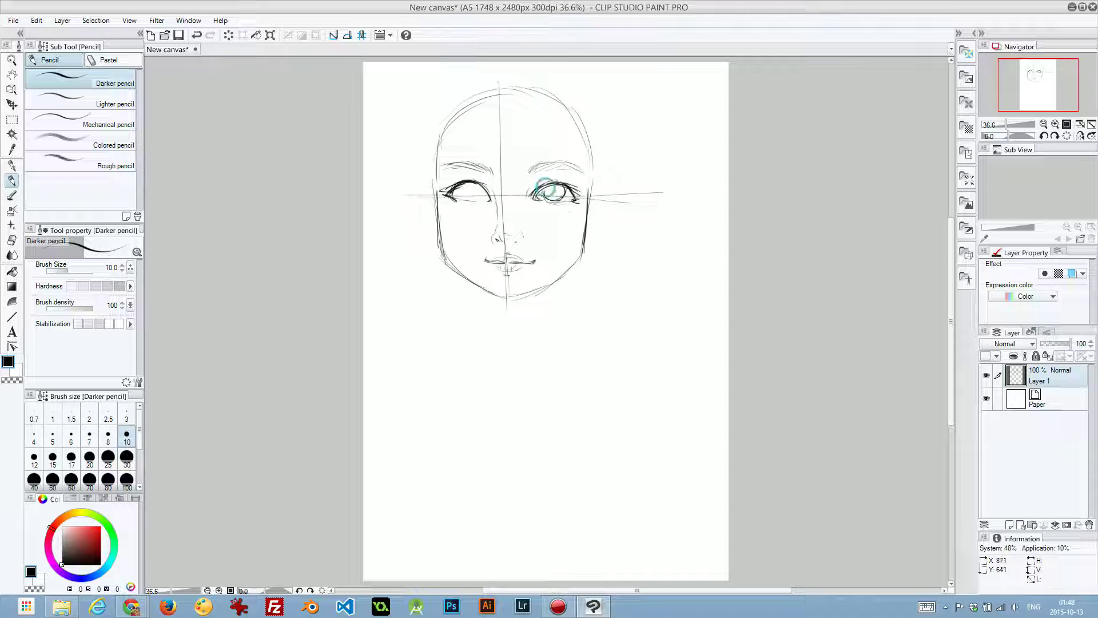
mouse_move(468, 182)
mouse_down()
mouse_move(458, 186)
mouse_move(476, 186)
mouse_move(466, 191)
mouse_up()
mouse_move(461, 187)
mouse_down()
mouse_move(462, 198)
mouse_move(480, 195)
mouse_up()
mouse_move(558, 189)
mouse_down()
mouse_move(548, 197)
mouse_move(558, 199)
mouse_up()
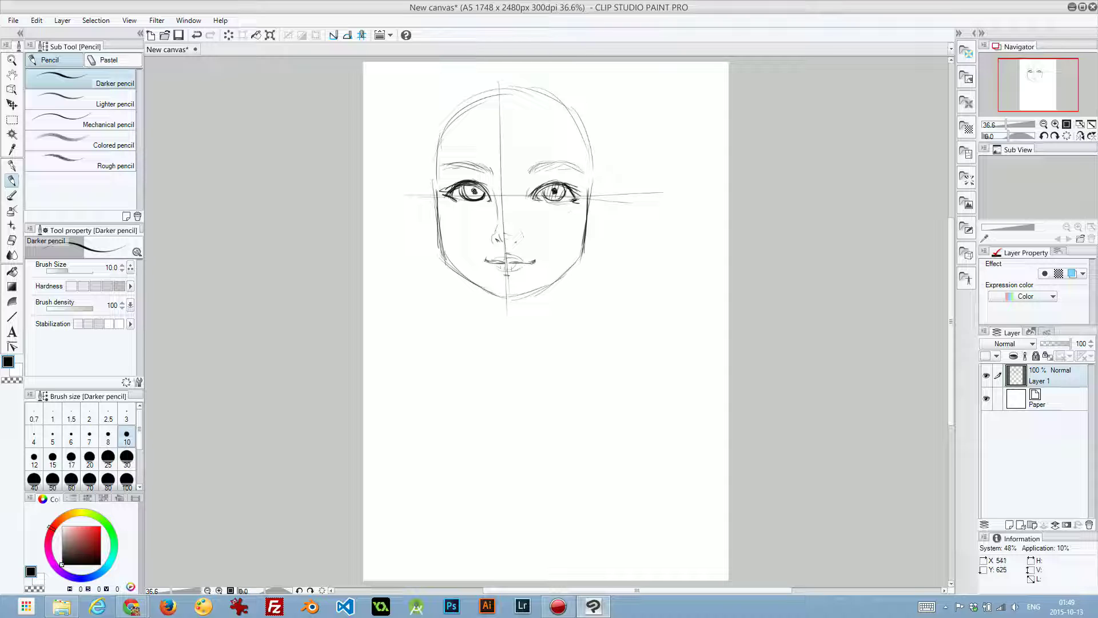
drag(469, 196, 483, 200)
mouse_move(544, 183)
mouse_down()
mouse_move(555, 200)
mouse_move(575, 191)
mouse_up()
Sketch both sides of the neck below the jaw and extend them outward into the shoulder lines.
drag(484, 314, 478, 290)
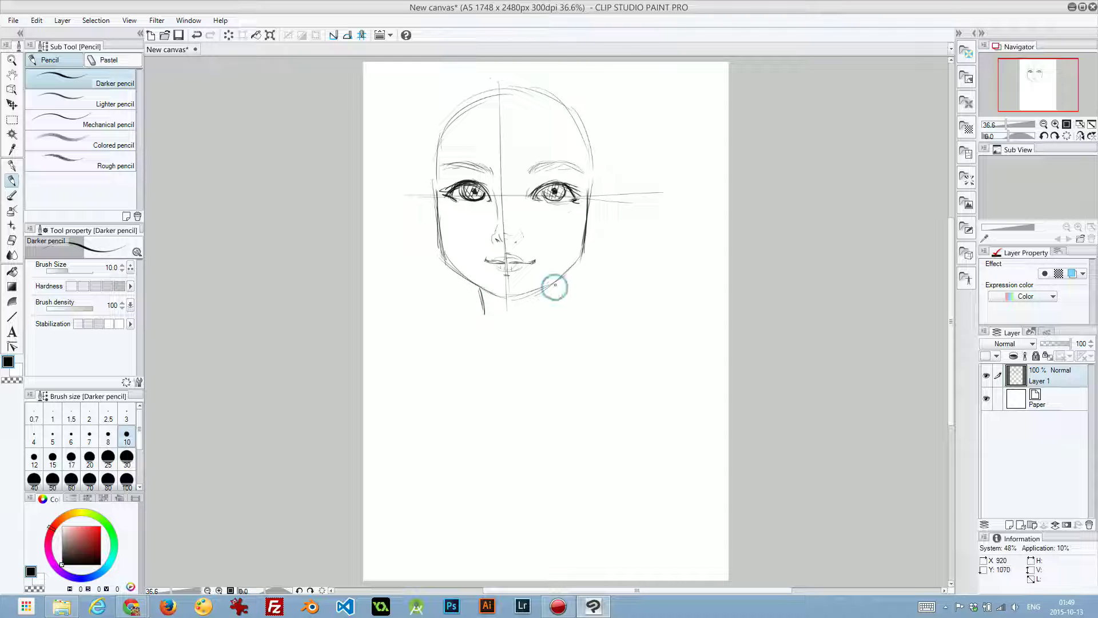
drag(552, 287, 564, 320)
drag(482, 293, 472, 328)
drag(479, 289, 468, 329)
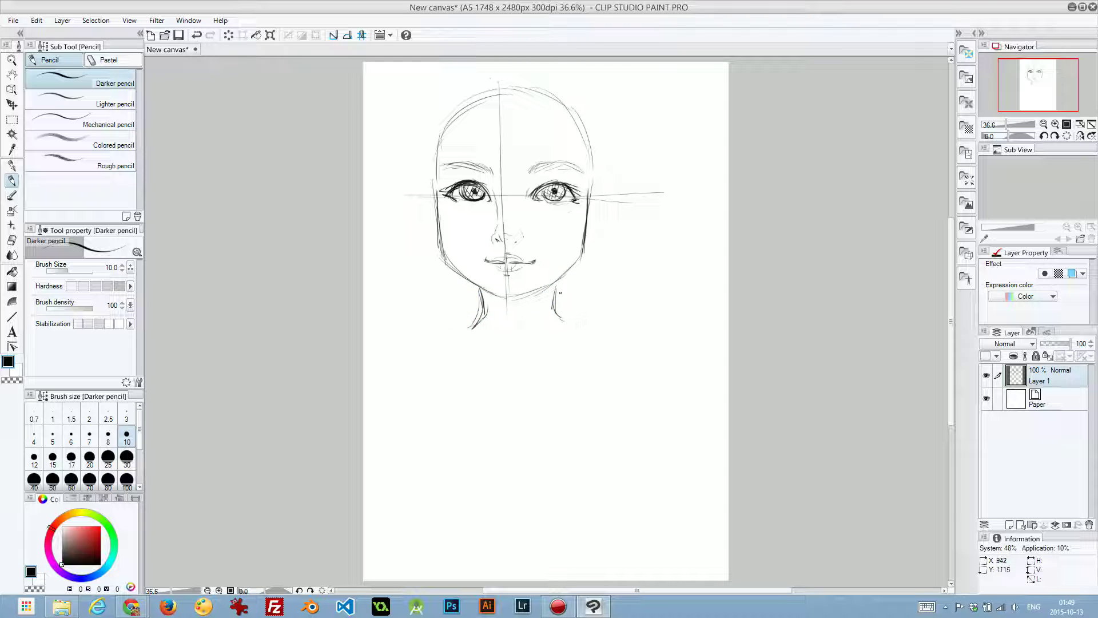
drag(556, 316, 596, 333)
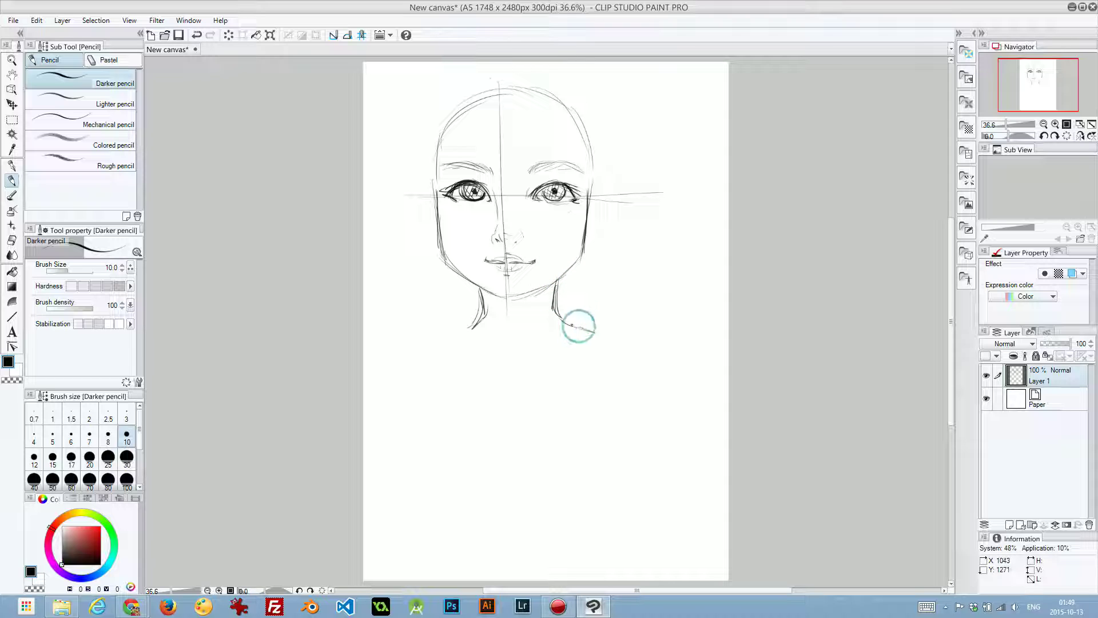
drag(430, 338, 472, 327)
drag(451, 333, 475, 318)
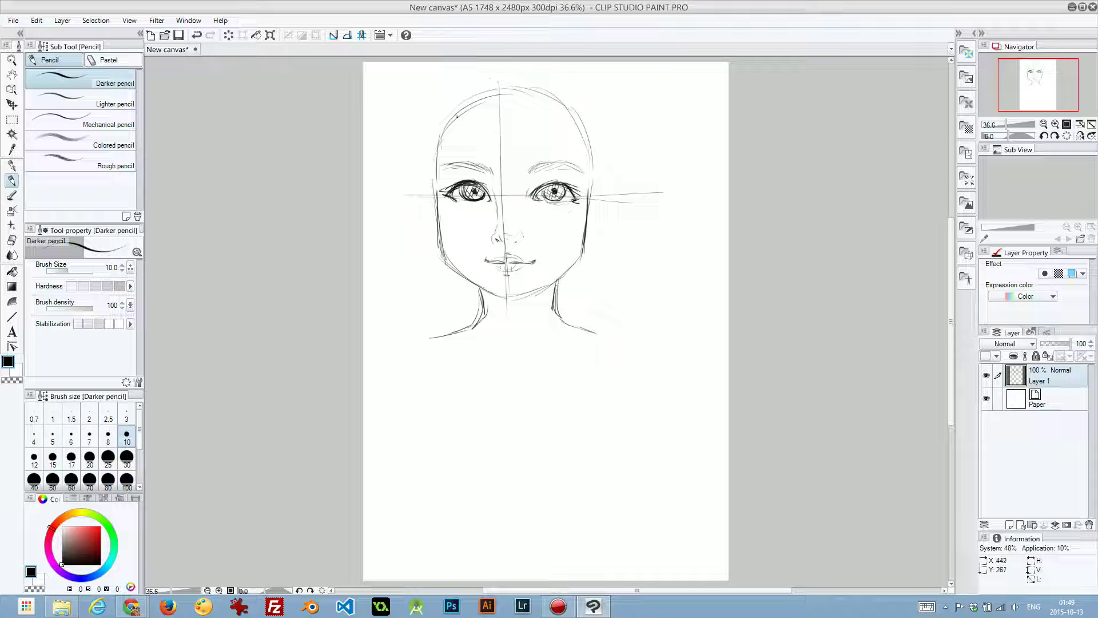
Sketch a side-swept fringe with diagonal hair strokes across the forehead.
mouse_move(458, 114)
mouse_down()
mouse_move(493, 168)
mouse_move(518, 173)
mouse_up()
drag(499, 134, 549, 173)
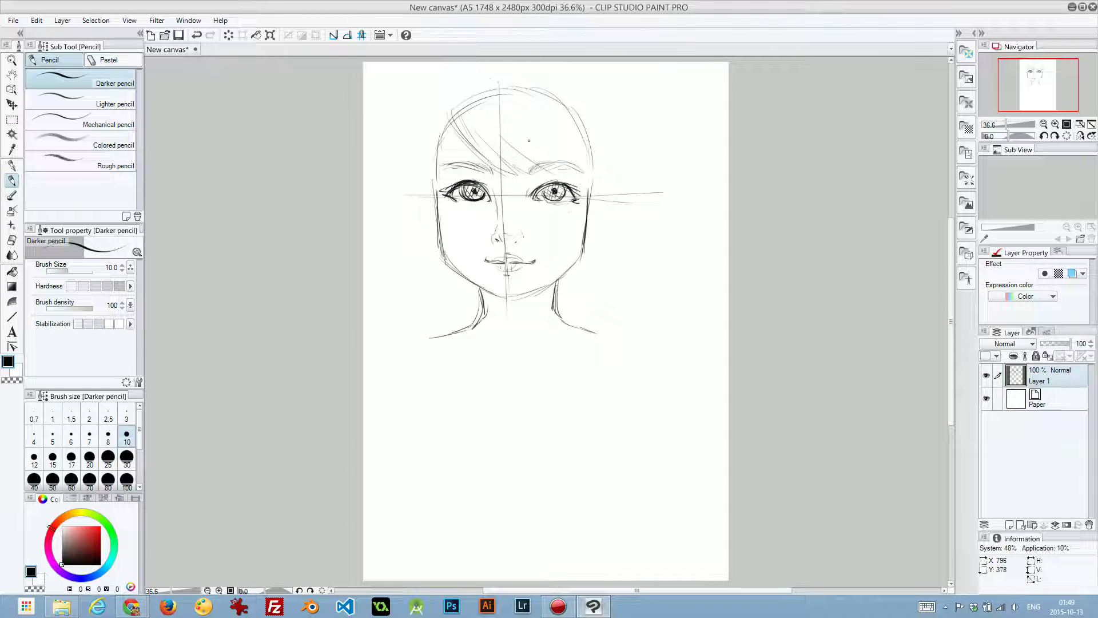
mouse_move(522, 128)
mouse_down()
mouse_move(509, 167)
mouse_move(524, 118)
mouse_move(568, 179)
mouse_move(548, 130)
mouse_move(555, 170)
mouse_up()
drag(557, 115, 595, 174)
drag(444, 126, 448, 164)
Sketch hair strands down both sides of the head past the temples.
mouse_move(452, 105)
mouse_down()
mouse_move(430, 165)
mouse_move(437, 211)
mouse_up()
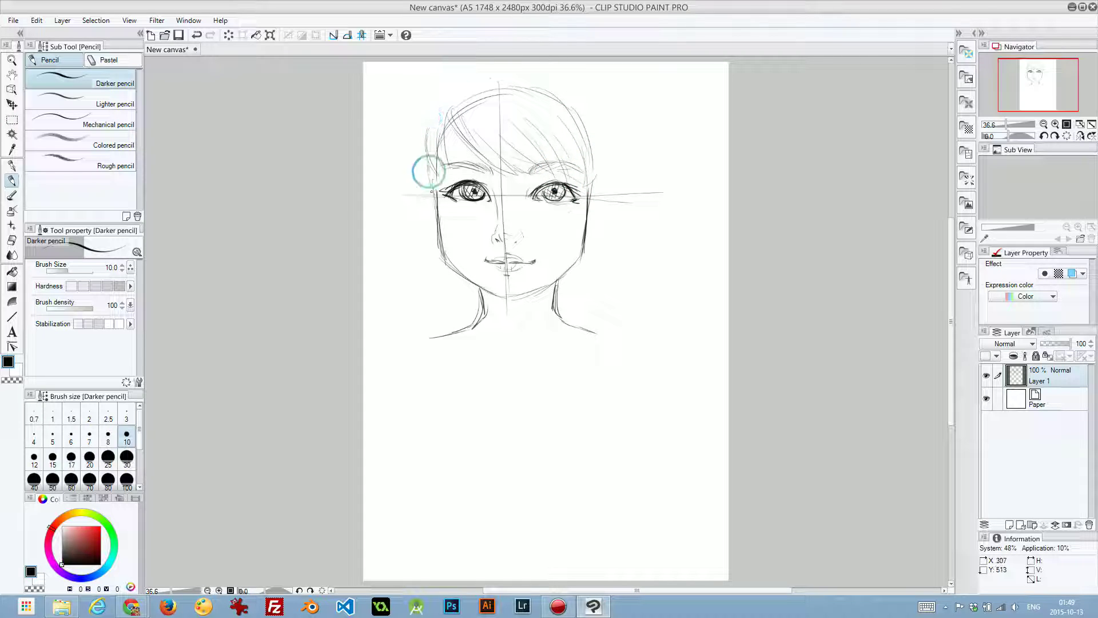
drag(434, 165, 438, 254)
drag(594, 165, 587, 198)
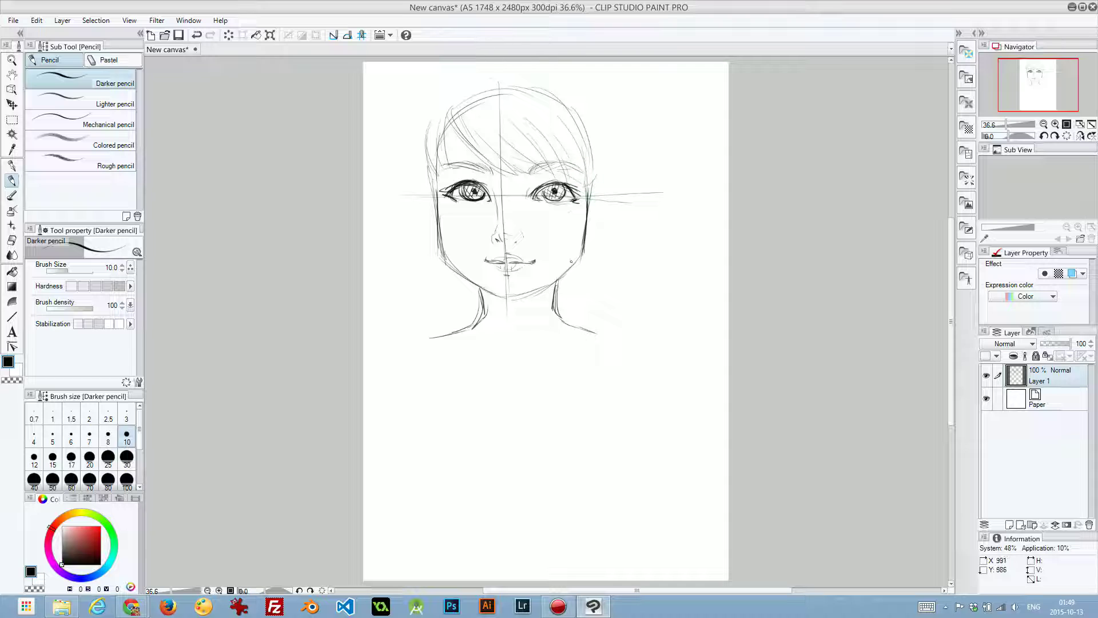
Draw hair strands down both cheeks, extending them past the jaw on each side of the face.
drag(437, 168, 441, 204)
drag(437, 165, 443, 260)
drag(438, 194, 446, 266)
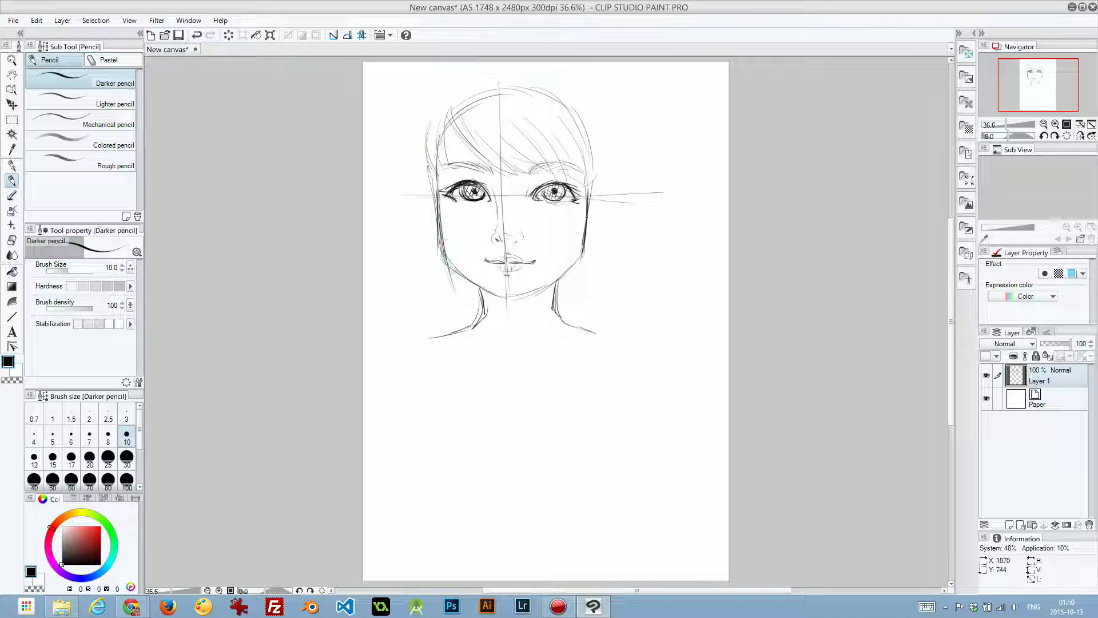
drag(583, 238, 585, 303)
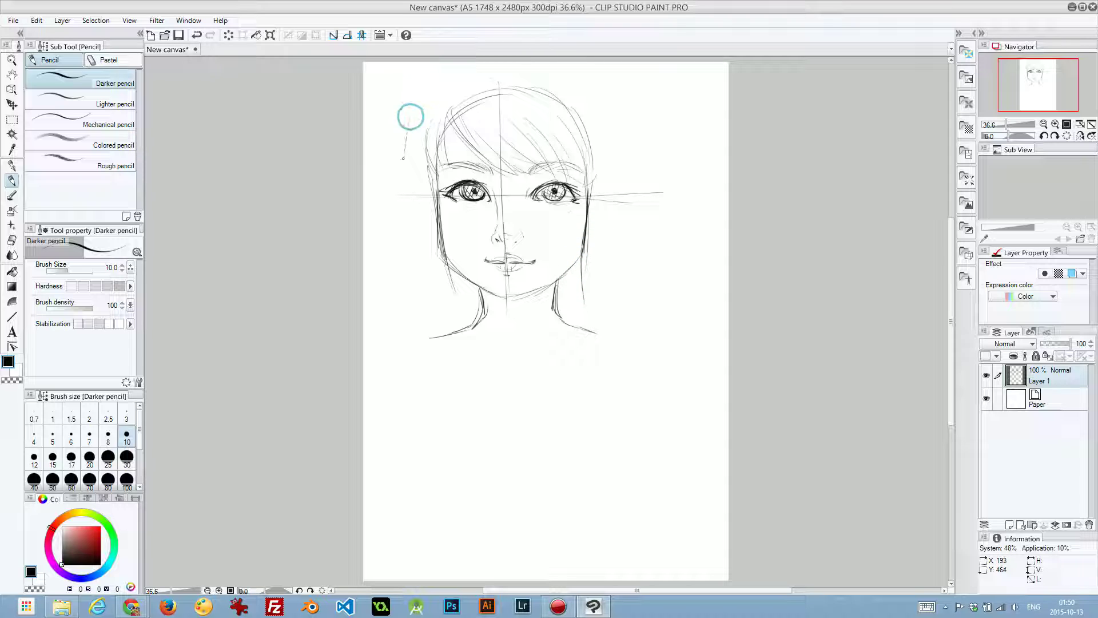
Sketch the outer hair outline on the left side of the head, curving up over the crown.
drag(404, 123, 411, 244)
drag(399, 162, 414, 277)
drag(406, 217, 416, 319)
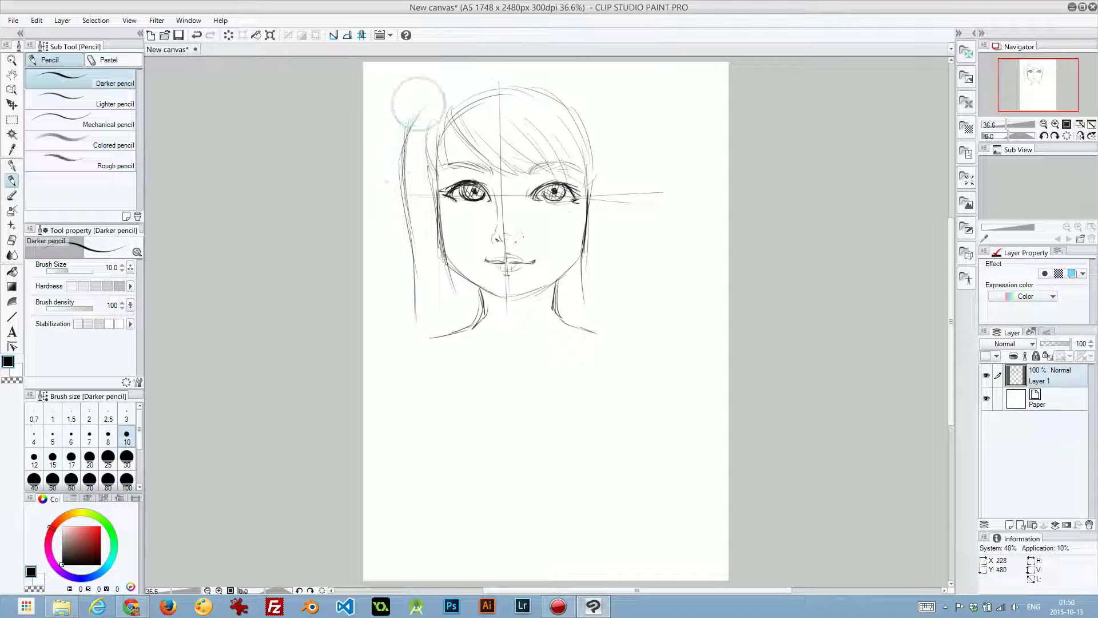
mouse_move(425, 103)
mouse_down()
mouse_move(423, 305)
mouse_move(426, 102)
mouse_move(463, 62)
mouse_up()
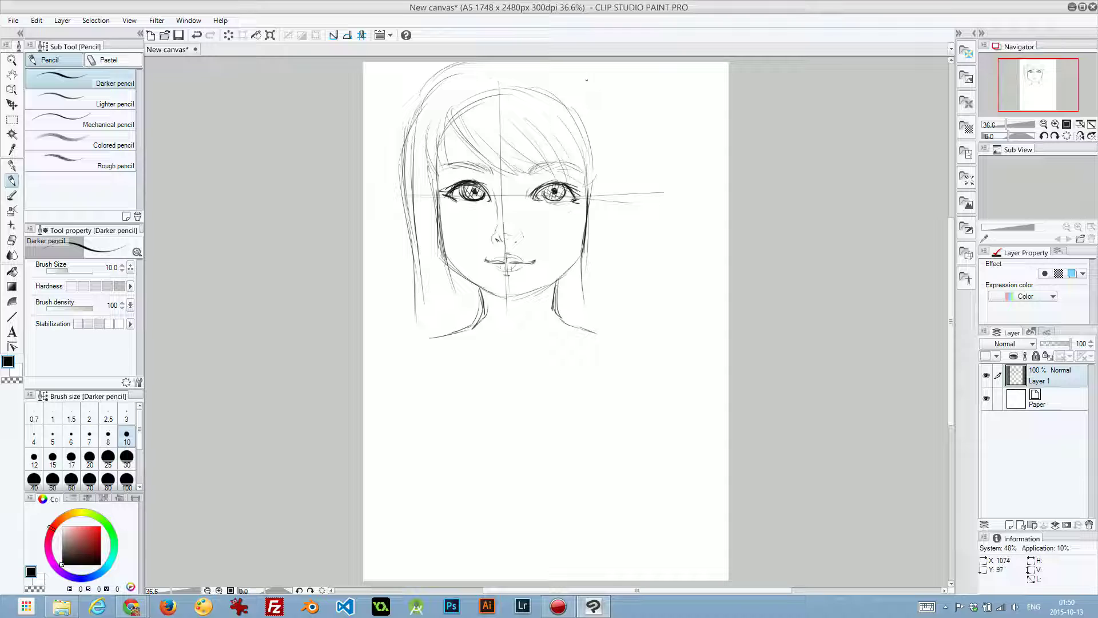
Sketch the outer hair outline on the right side down towards the shoulder and extend the lower left strand.
drag(566, 77, 607, 143)
drag(591, 94, 623, 229)
drag(620, 164, 624, 235)
drag(625, 168, 628, 264)
drag(625, 126, 629, 320)
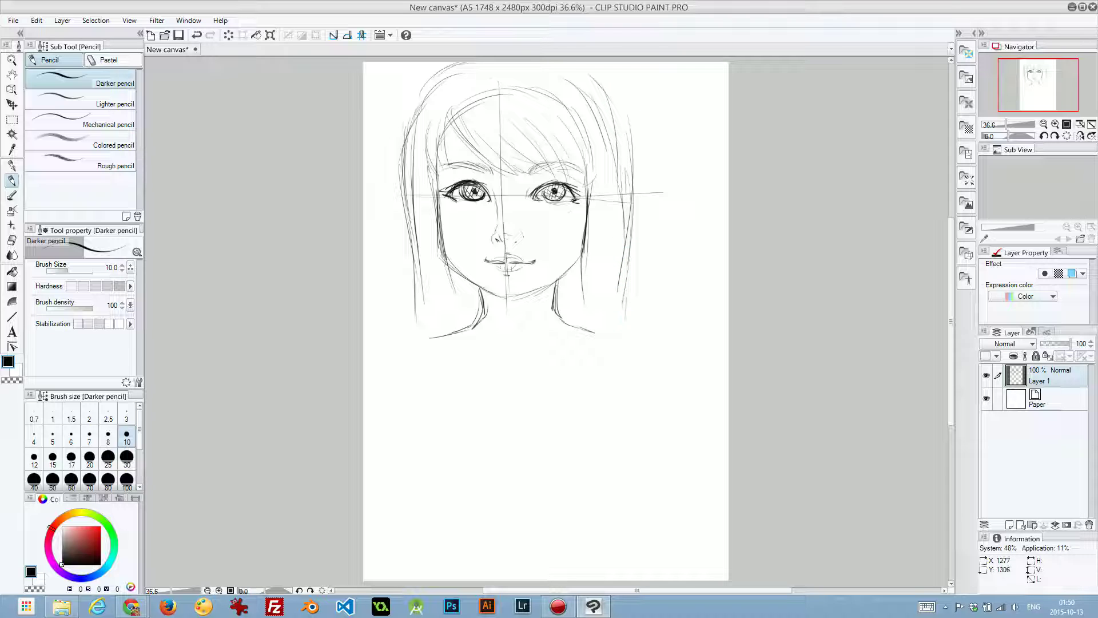
drag(426, 265, 422, 338)
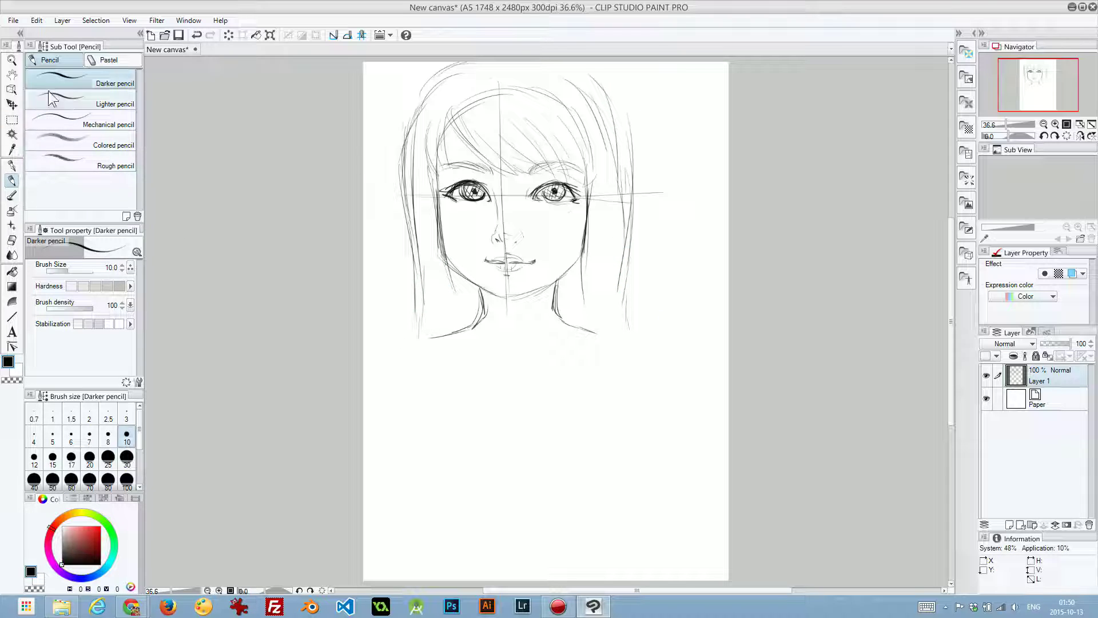
Move the whole sketch down and right so it sits centred on the page, and return to the Darker pencil.
click(11, 104)
mouse_move(520, 218)
mouse_down()
mouse_move(541, 256)
mouse_move(551, 253)
mouse_up()
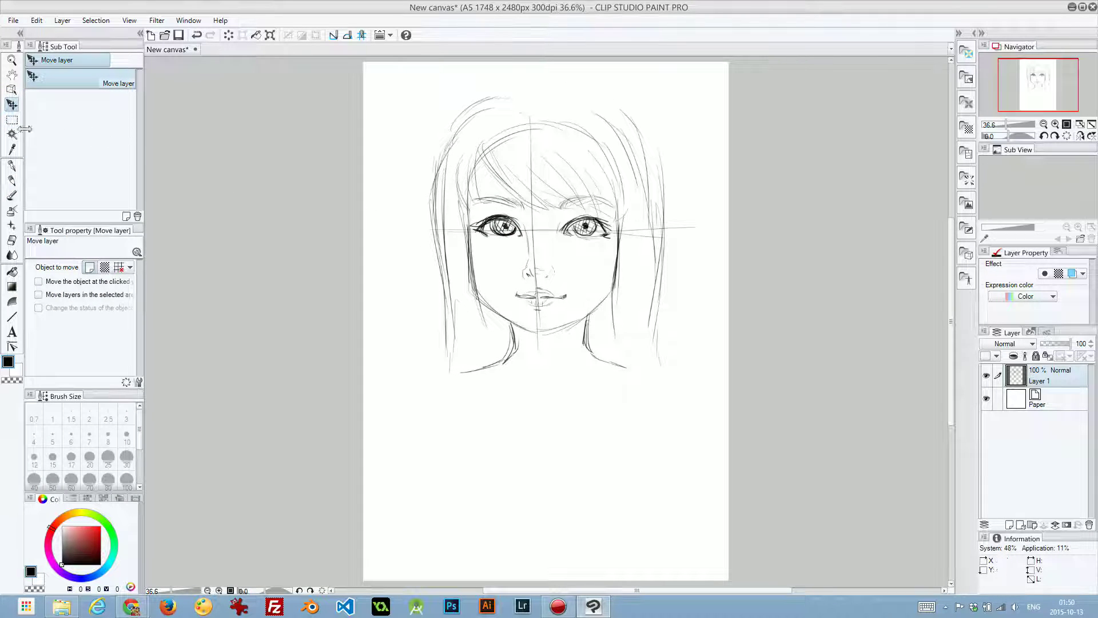
click(11, 180)
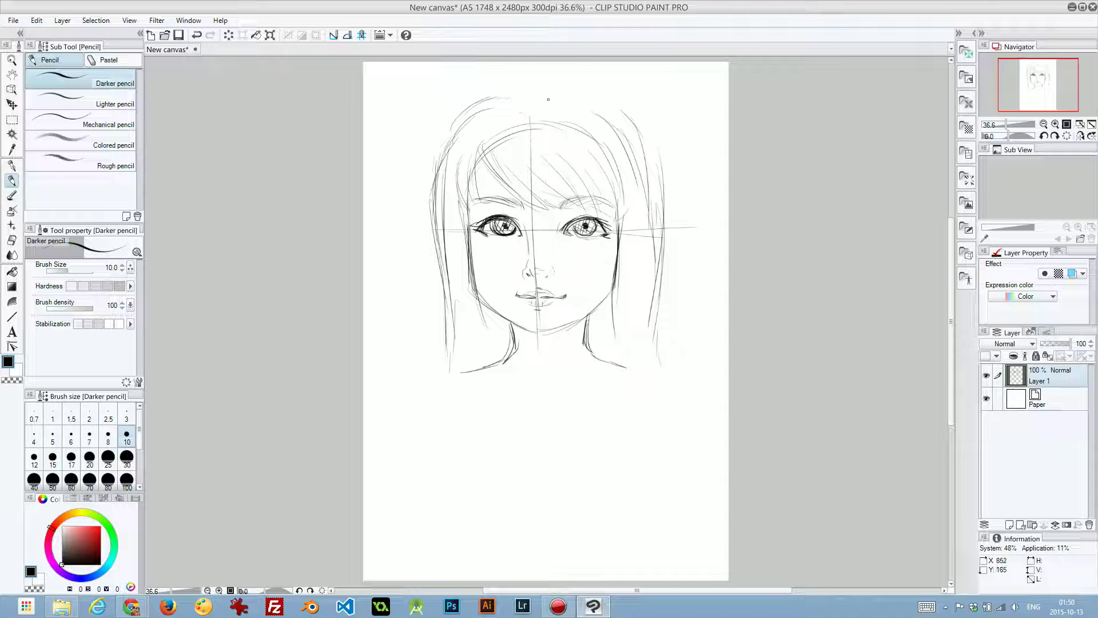
Close the top of the hair with long curved strokes over the crown, joining both side outlines.
mouse_move(564, 92)
mouse_down()
mouse_move(623, 133)
mouse_move(639, 164)
mouse_up()
mouse_move(522, 104)
mouse_down()
mouse_move(482, 115)
mouse_move(456, 138)
mouse_move(440, 189)
mouse_up()
mouse_move(483, 96)
mouse_down()
mouse_move(450, 201)
mouse_move(461, 130)
mouse_move(437, 166)
mouse_move(500, 108)
mouse_move(481, 109)
mouse_move(522, 83)
mouse_move(607, 116)
mouse_up()
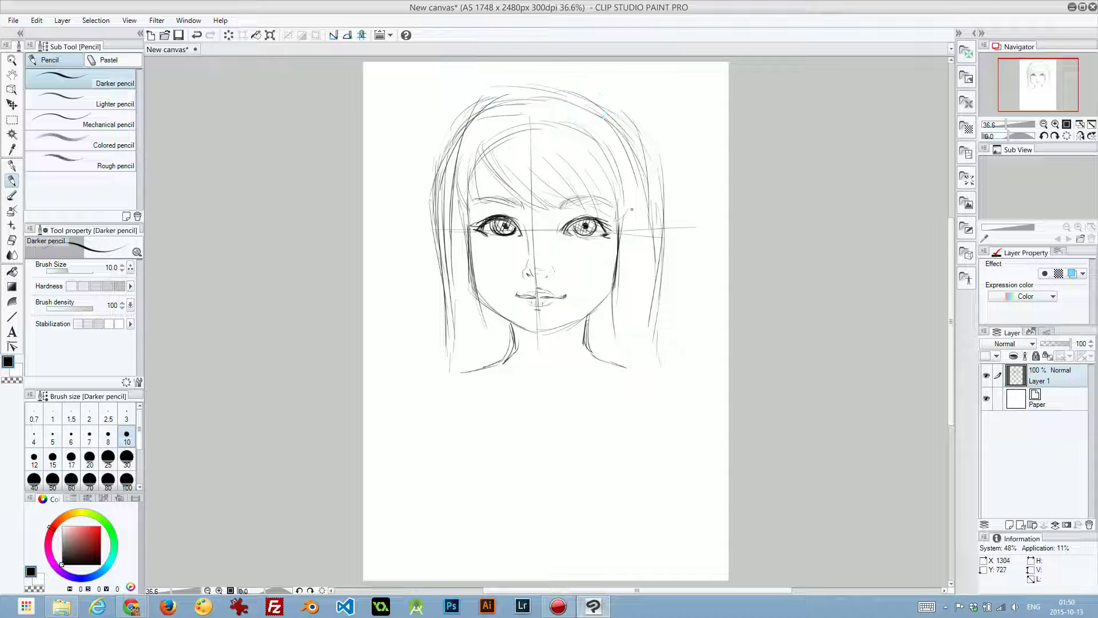
Add long inner hair strands beside the left cheek, falling from the fringe to the shoulder.
drag(487, 149, 466, 308)
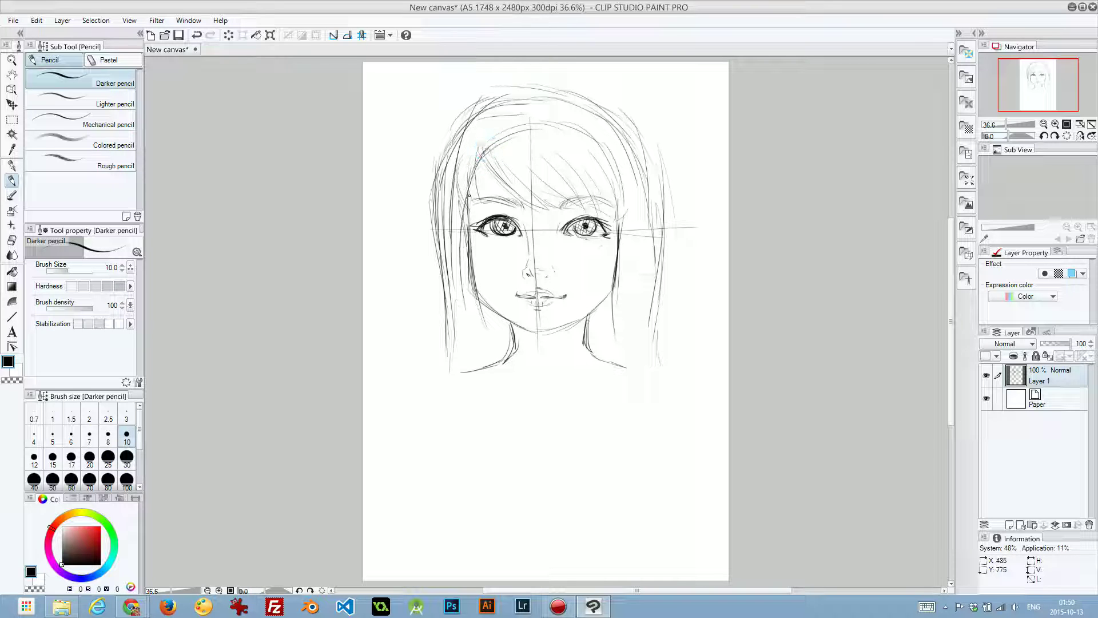
drag(470, 177, 491, 361)
drag(462, 235, 483, 377)
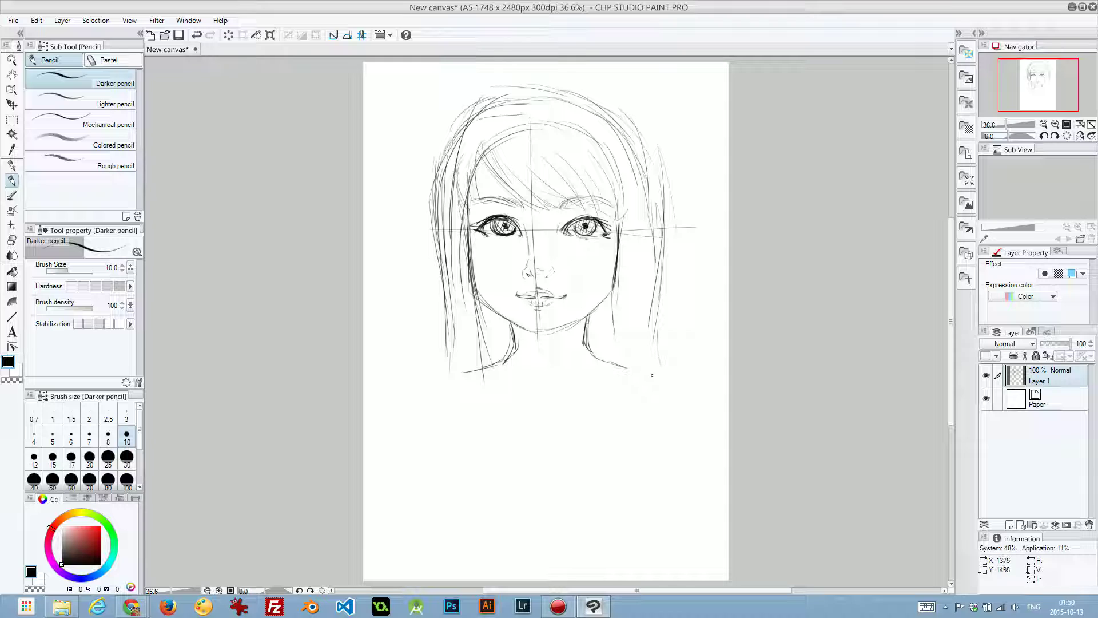
Extend both shoulder lines outward and curve them down into the outer contours of the upper arms.
mouse_move(586, 349)
mouse_down()
mouse_move(669, 376)
mouse_move(710, 412)
mouse_up()
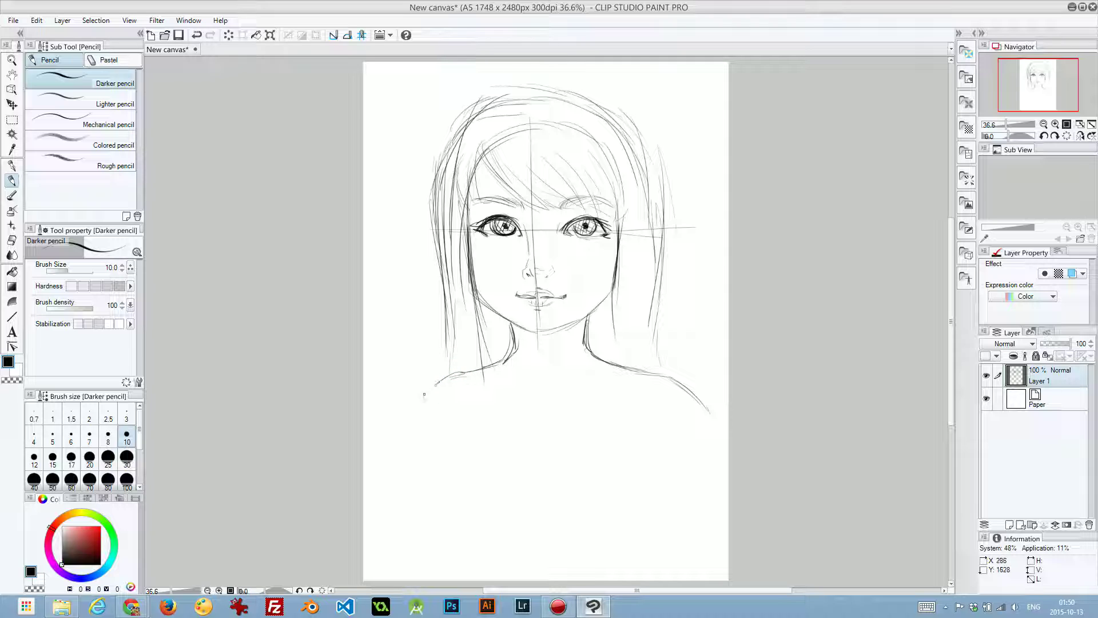
mouse_move(424, 394)
mouse_down()
mouse_move(448, 368)
mouse_move(417, 404)
mouse_move(429, 383)
mouse_move(410, 379)
mouse_move(404, 455)
mouse_up()
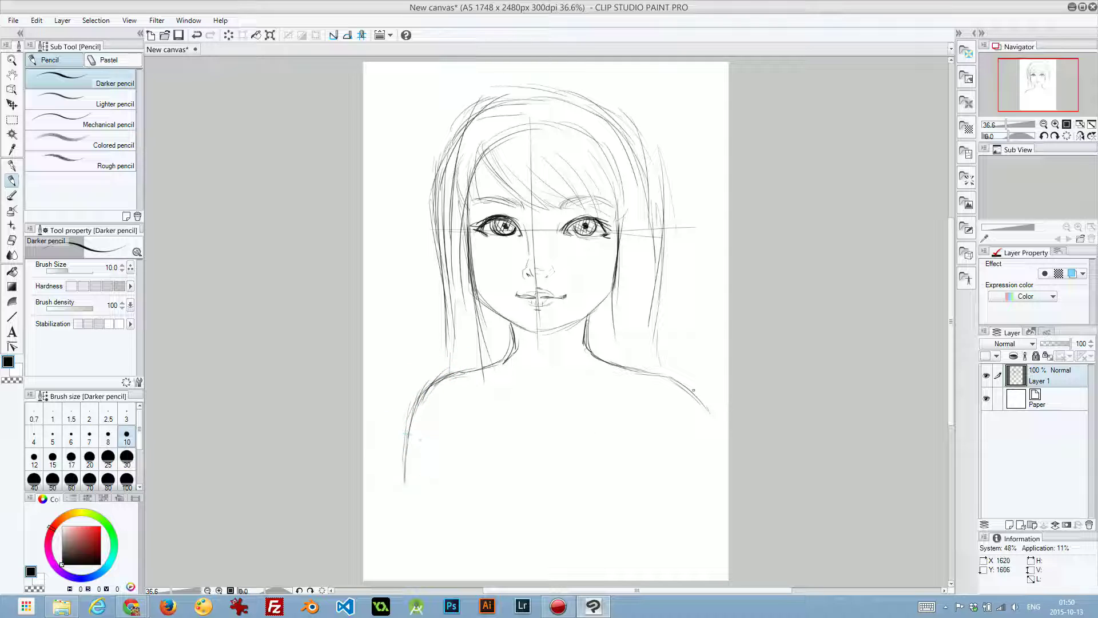
mouse_move(682, 379)
mouse_down()
mouse_move(701, 396)
mouse_move(719, 492)
mouse_up()
Sketch the collarbones and neck lines, with short creases marking where the arms meet the chest.
drag(534, 400, 635, 379)
mouse_move(484, 370)
mouse_down()
mouse_move(461, 383)
mouse_move(551, 407)
mouse_move(567, 346)
mouse_move(526, 394)
mouse_up()
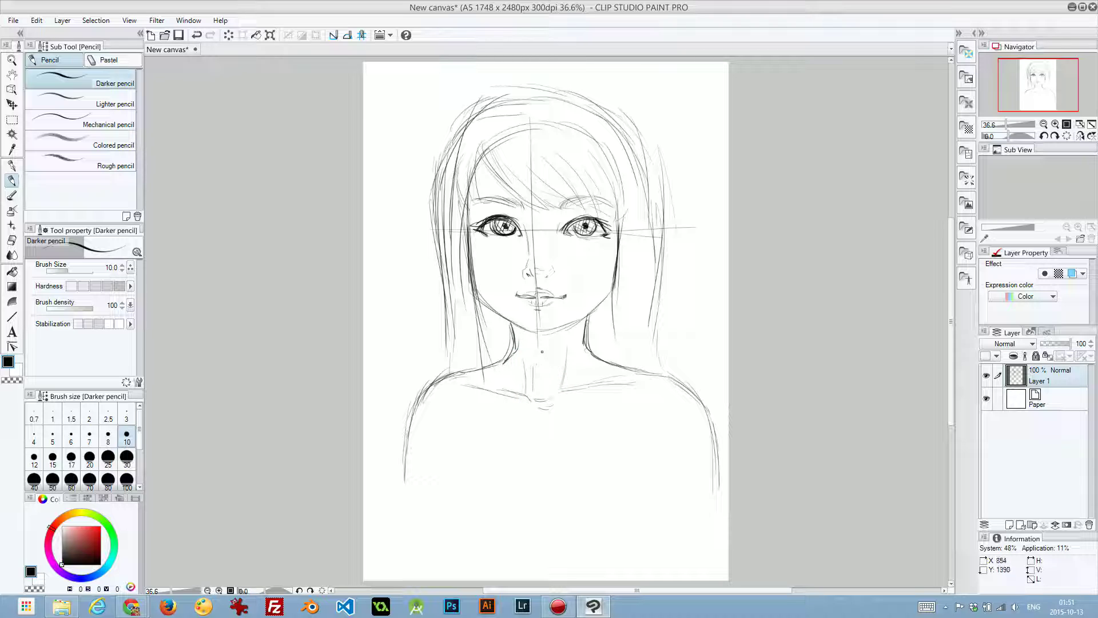
drag(522, 340, 518, 351)
drag(463, 397, 480, 396)
drag(618, 391, 596, 393)
drag(450, 406, 449, 437)
drag(651, 407, 662, 456)
Lengthen the outer hair strands on both sides so they reach down to the shoulders.
drag(445, 315, 442, 370)
drag(445, 353, 441, 379)
drag(660, 291, 665, 364)
drag(659, 309, 668, 378)
drag(649, 197, 663, 326)
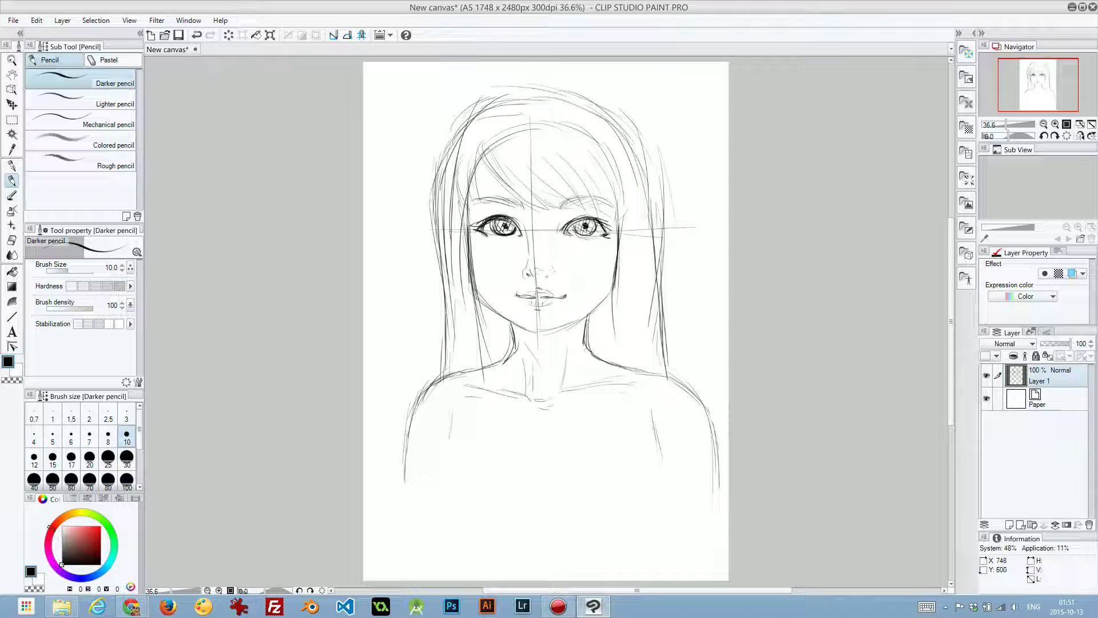
Darken the hair contour over the crown and build up layered strands down the left side of the head.
drag(465, 128, 537, 95)
mouse_move(516, 98)
mouse_down()
mouse_move(600, 115)
mouse_move(637, 158)
mouse_up()
mouse_move(455, 138)
mouse_down()
mouse_move(424, 210)
mouse_move(446, 284)
mouse_up()
drag(444, 181, 428, 250)
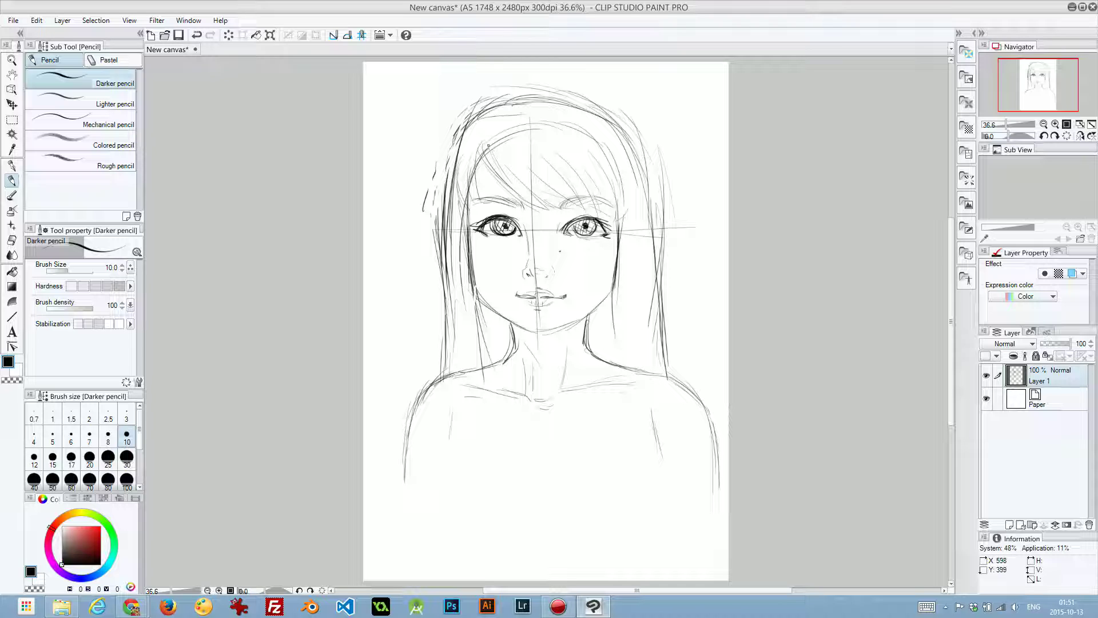
mouse_move(475, 112)
mouse_down()
mouse_move(449, 160)
mouse_move(440, 232)
mouse_up()
mouse_move(472, 116)
mouse_down()
mouse_move(444, 178)
mouse_move(439, 272)
mouse_up()
drag(437, 165, 435, 265)
Reinforce the hair contour from the crown down the upper right side of the head.
mouse_move(452, 148)
mouse_down()
mouse_move(502, 102)
mouse_move(589, 101)
mouse_move(639, 158)
mouse_up()
drag(551, 88, 648, 211)
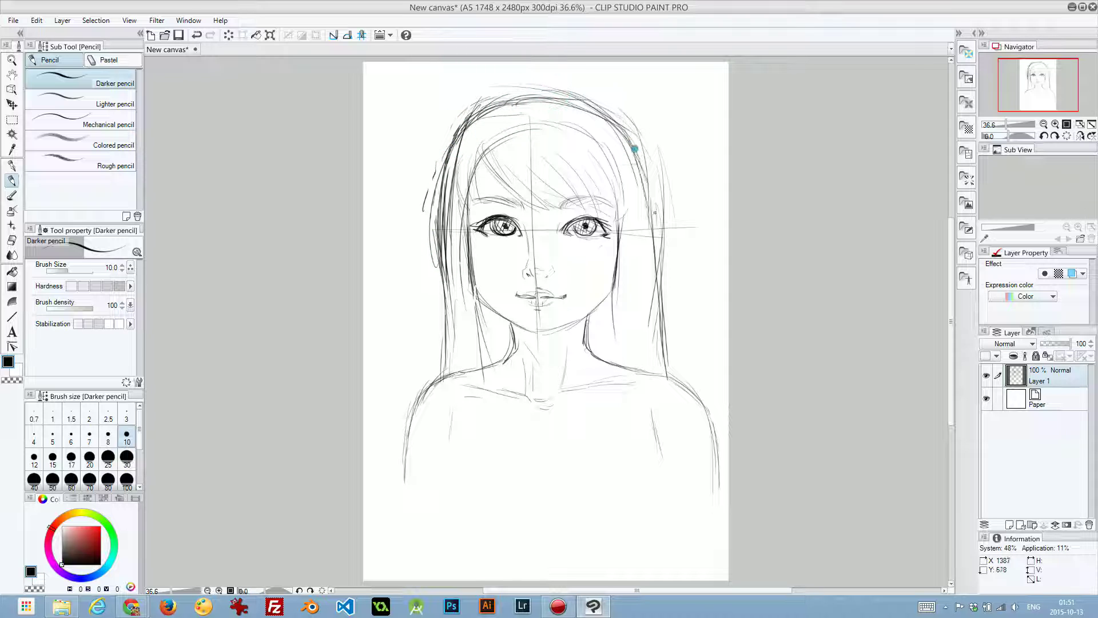
drag(634, 149, 644, 180)
drag(595, 119, 642, 169)
drag(484, 148, 552, 227)
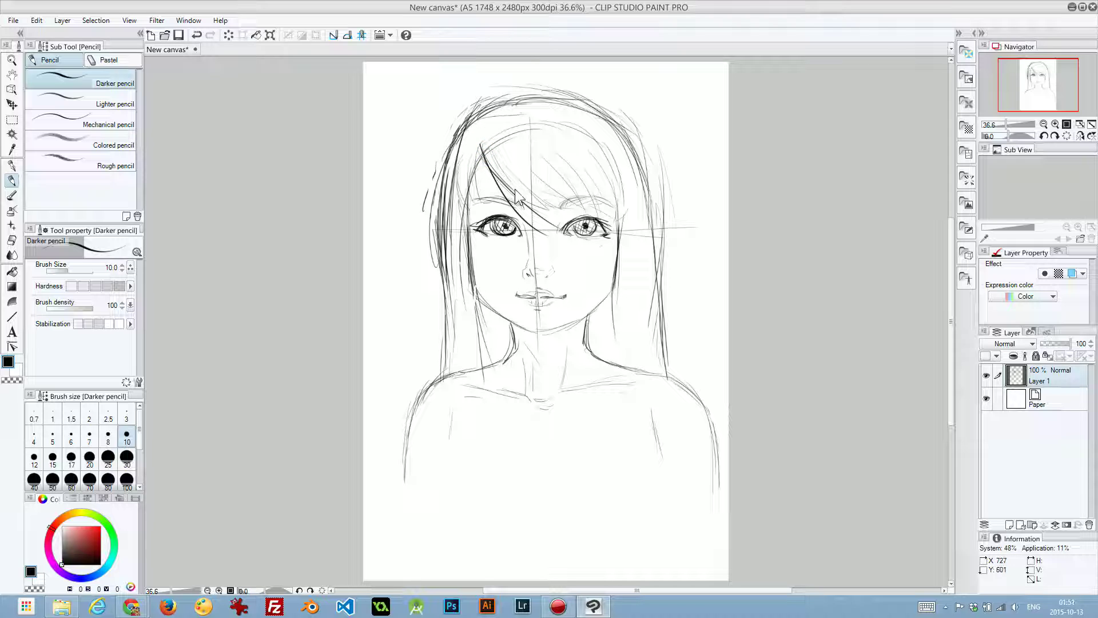
key(ctrl+z)
key(ctrl+z)
Darken the side-swept fringe with diagonal strokes across the forehead and refine the strands at its parting.
drag(475, 147, 515, 201)
drag(478, 150, 546, 214)
drag(479, 155, 493, 177)
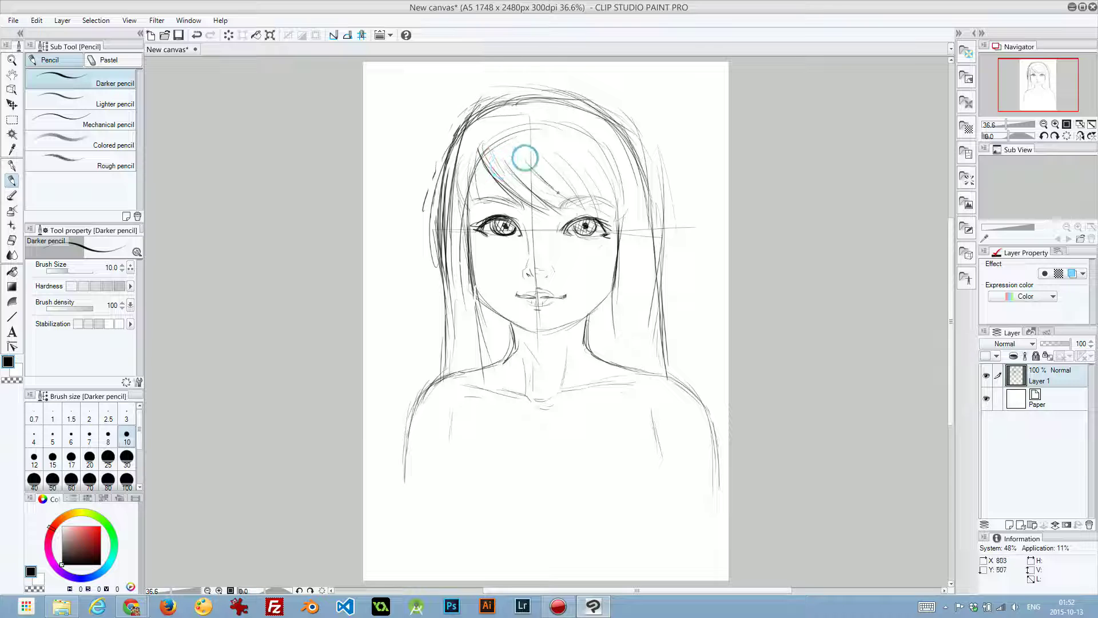
mouse_move(575, 166)
mouse_down()
mouse_move(613, 228)
mouse_move(624, 222)
mouse_up()
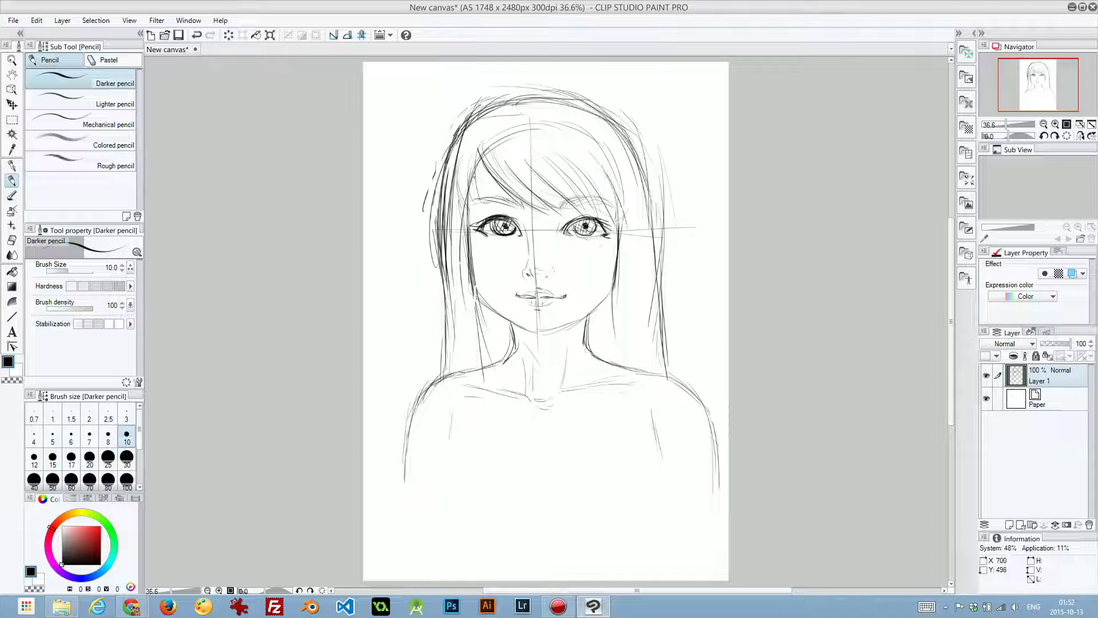
mouse_move(484, 145)
mouse_down()
mouse_move(482, 219)
mouse_move(457, 178)
mouse_up()
click(1060, 403)
click(1057, 381)
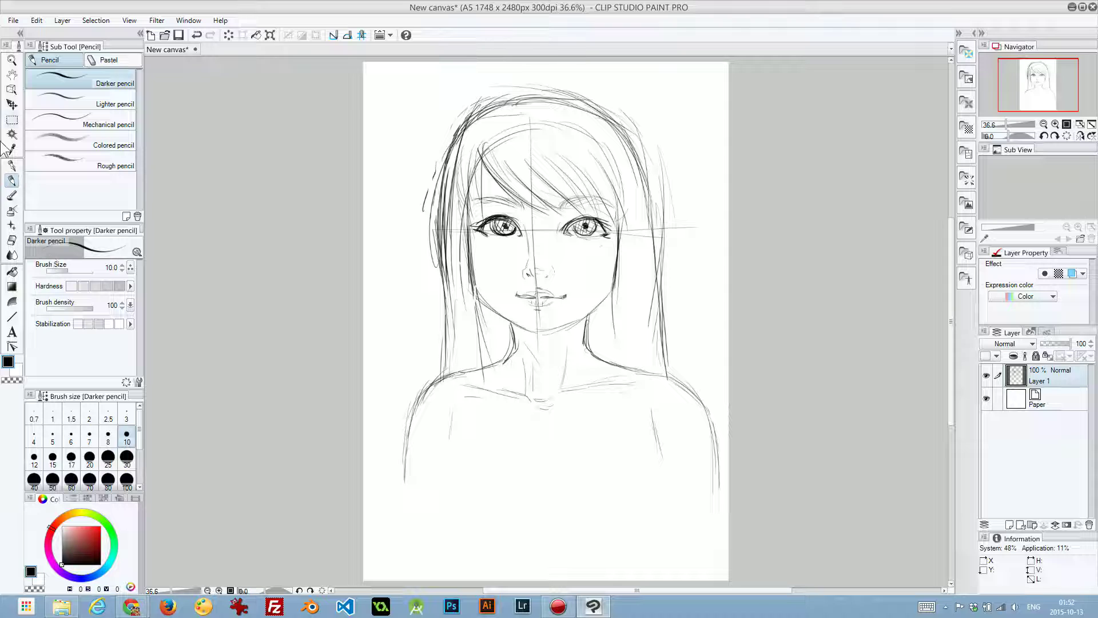
click(11, 256)
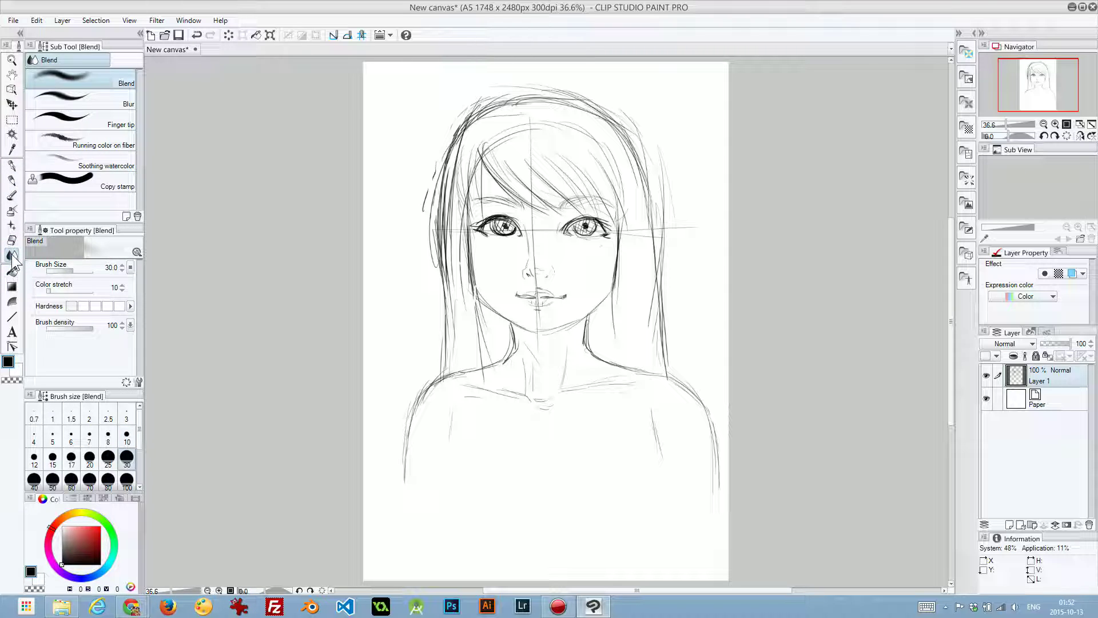
click(12, 196)
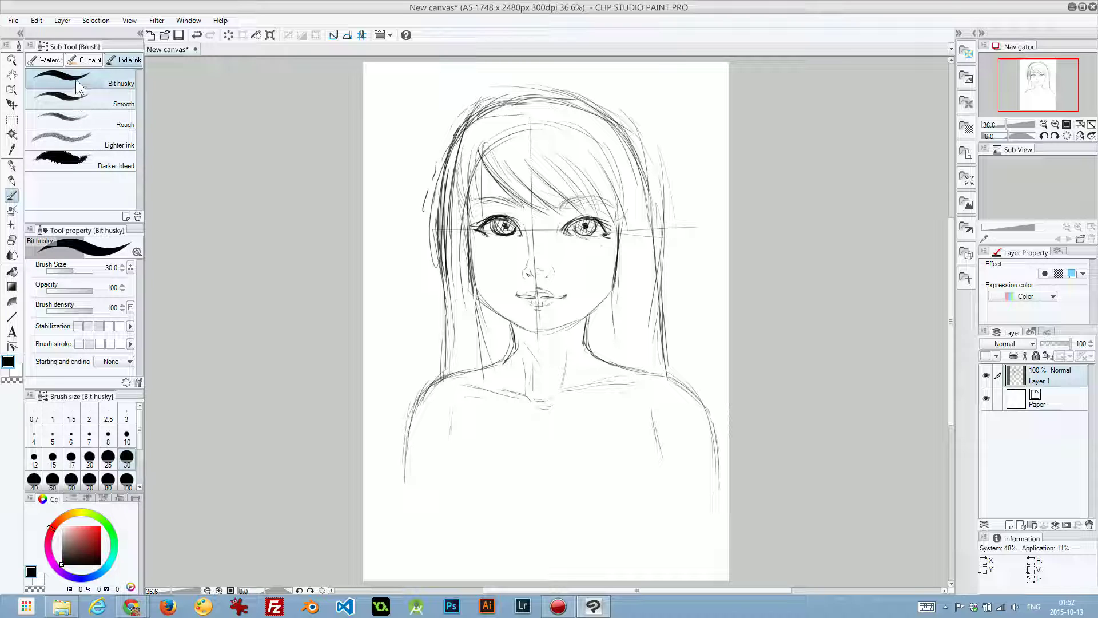
click(47, 60)
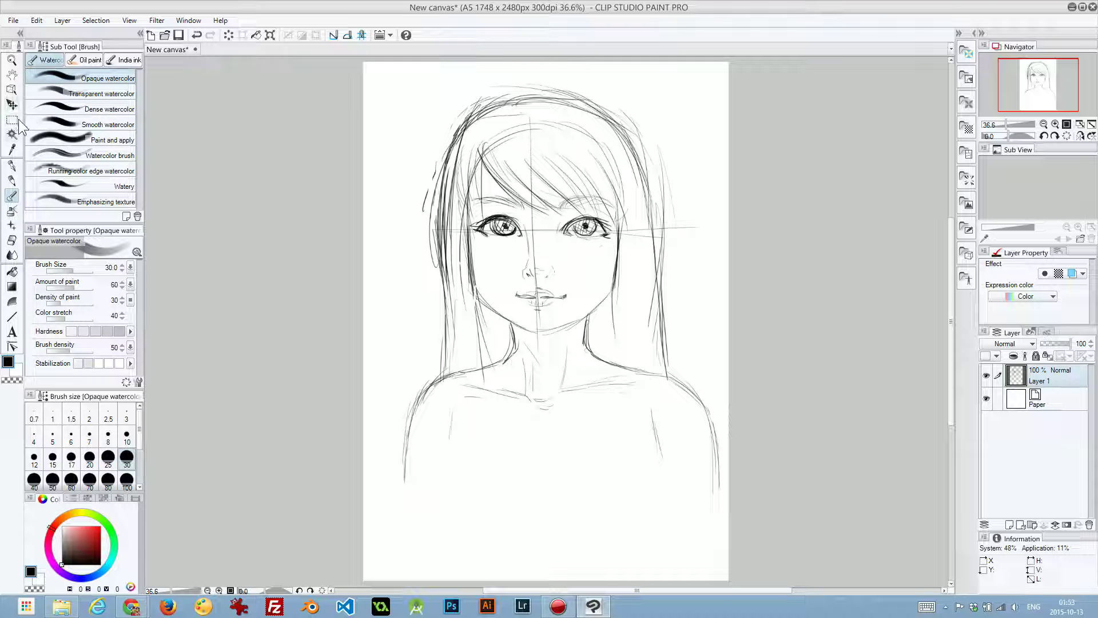
click(12, 255)
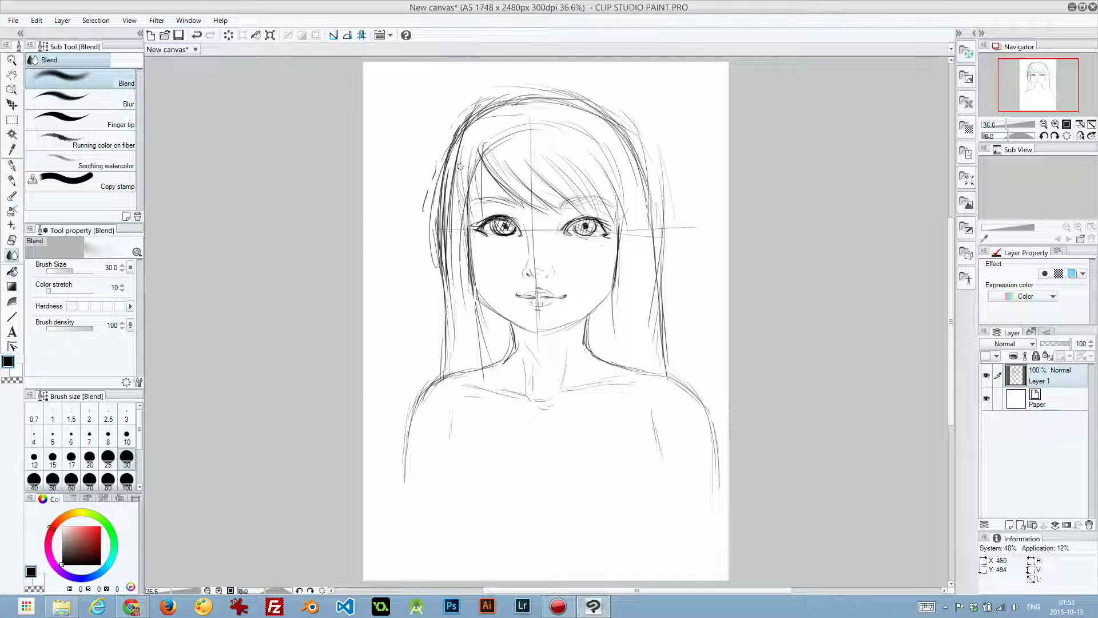
Switch the drawing colour to white and set the Opaque watercolor brush to size 761.1 with amount of paint 39.
key(x)
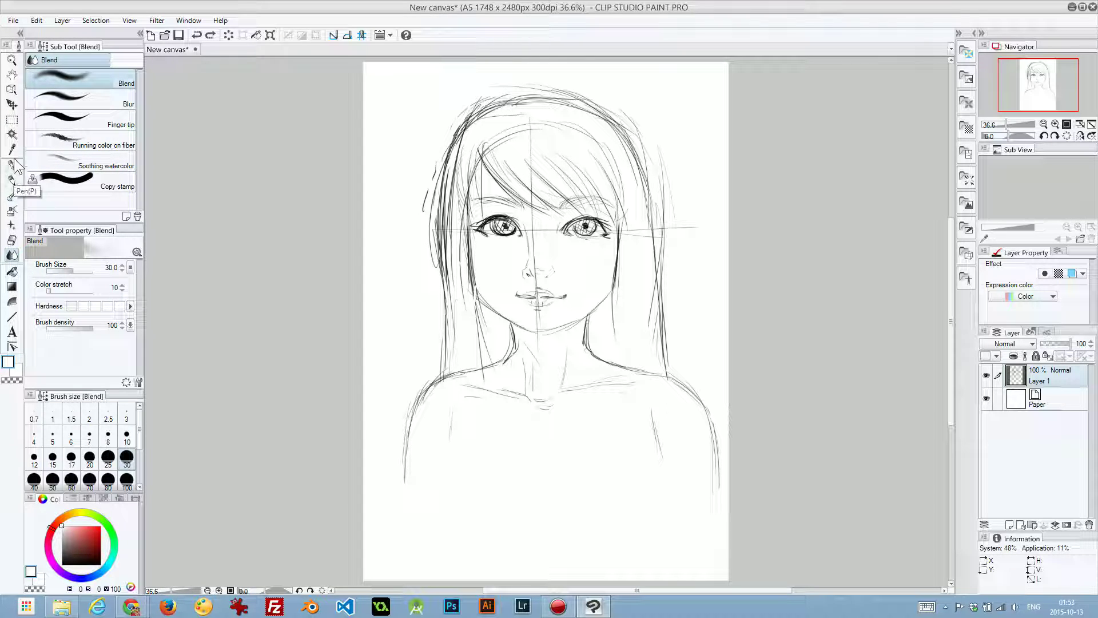
click(12, 196)
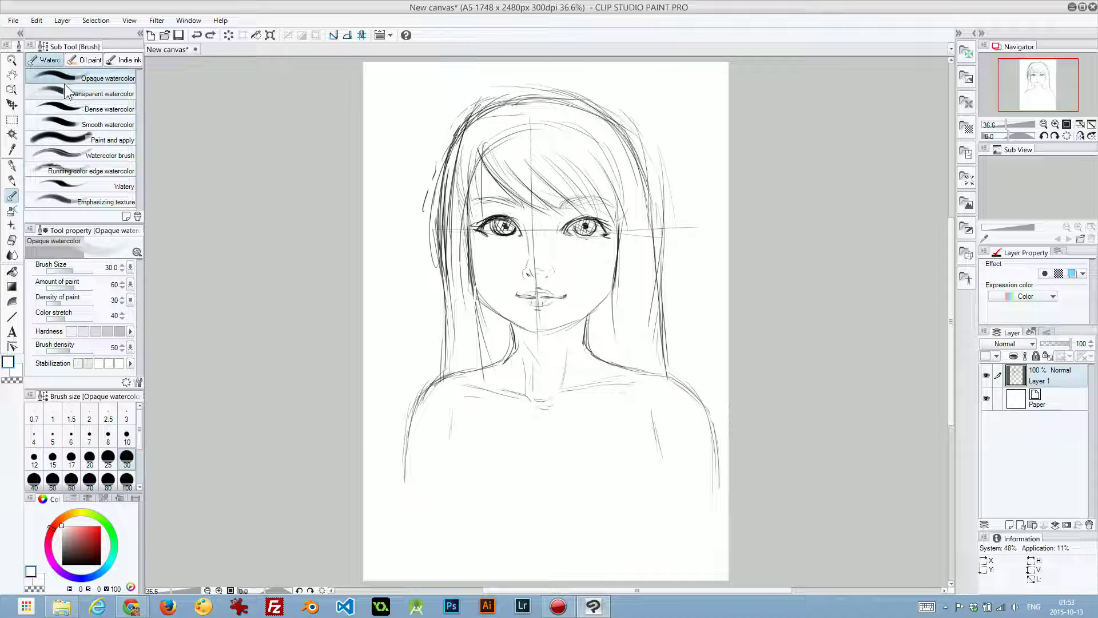
click(83, 91)
click(85, 74)
click(87, 270)
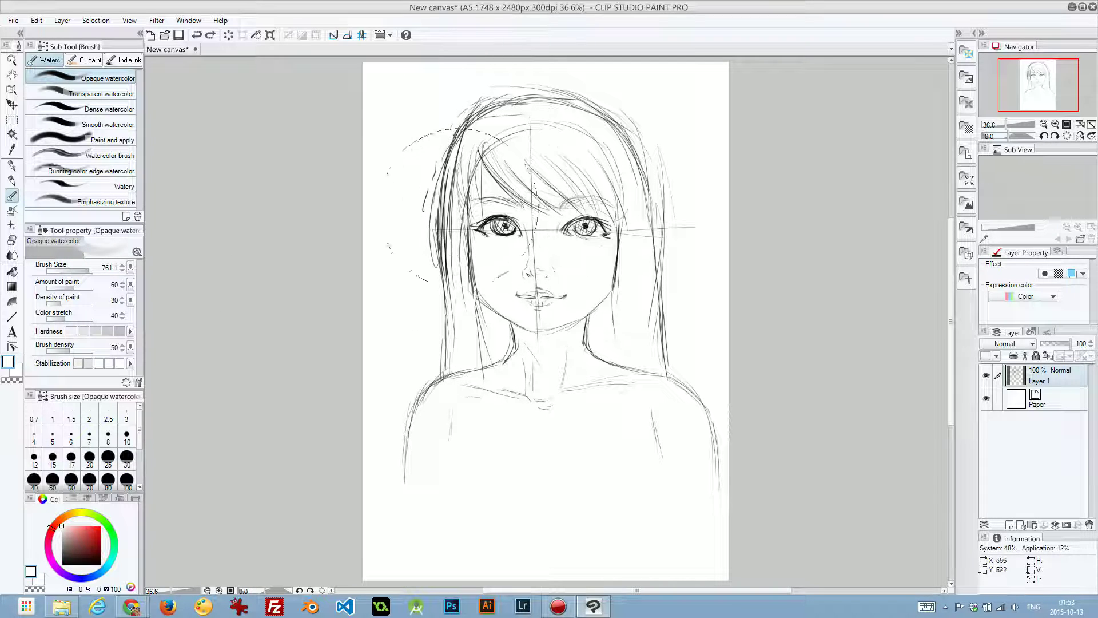
click(68, 286)
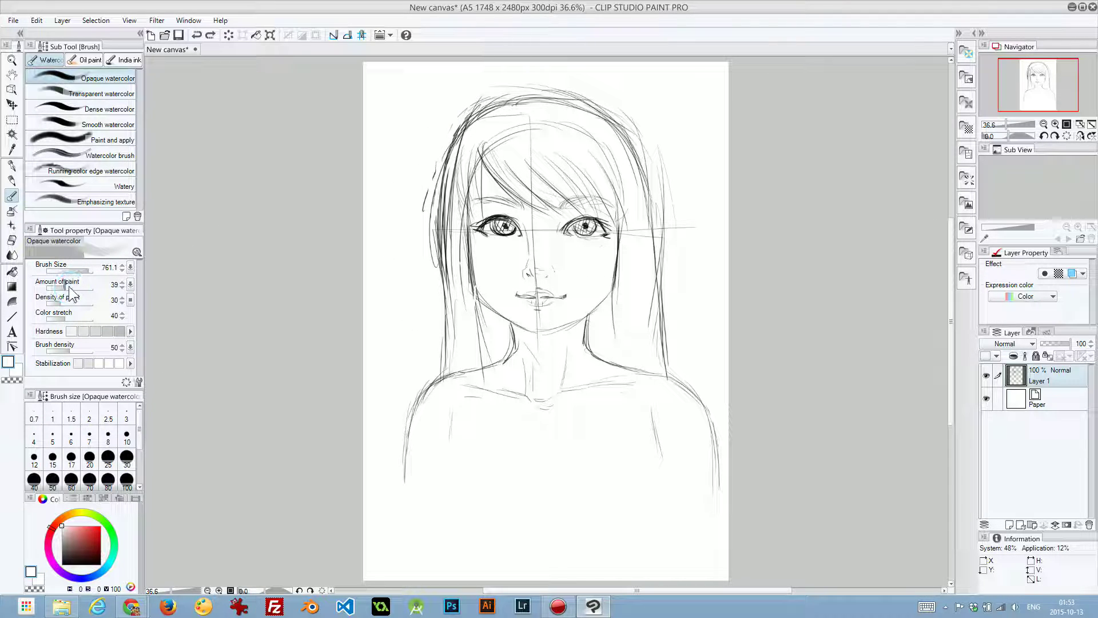
Try a broad watercolor stroke over the face on the sketch layer and undo it.
mouse_move(499, 214)
mouse_down()
mouse_move(532, 294)
mouse_move(557, 234)
mouse_up()
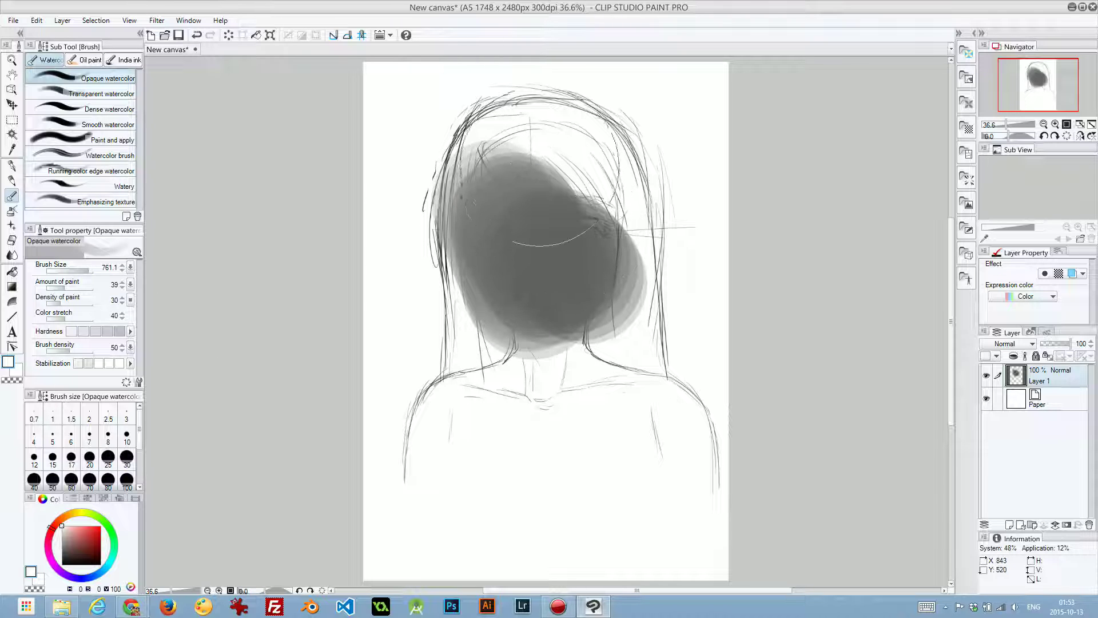
key(ctrl+z)
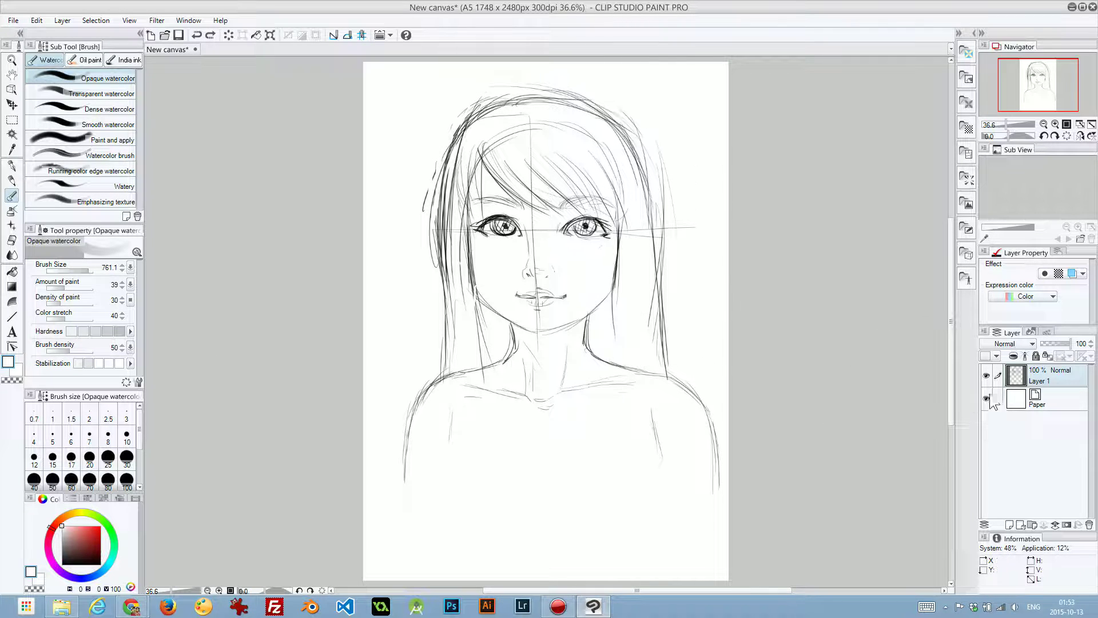
Add a new raster layer between the Paper layer and the line sketch.
click(1057, 402)
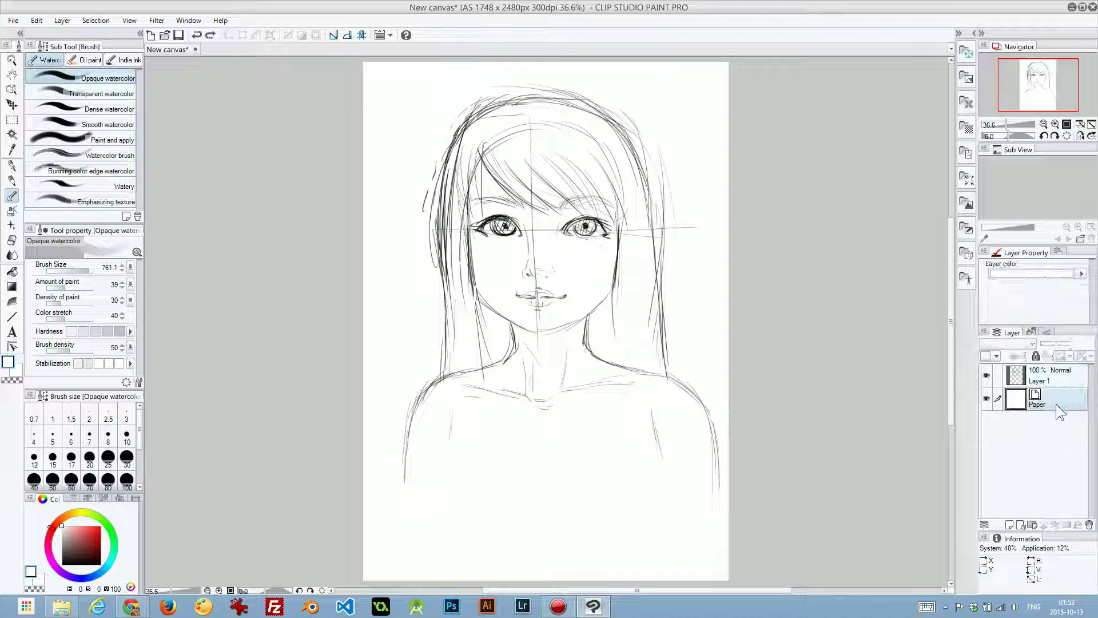
click(1009, 525)
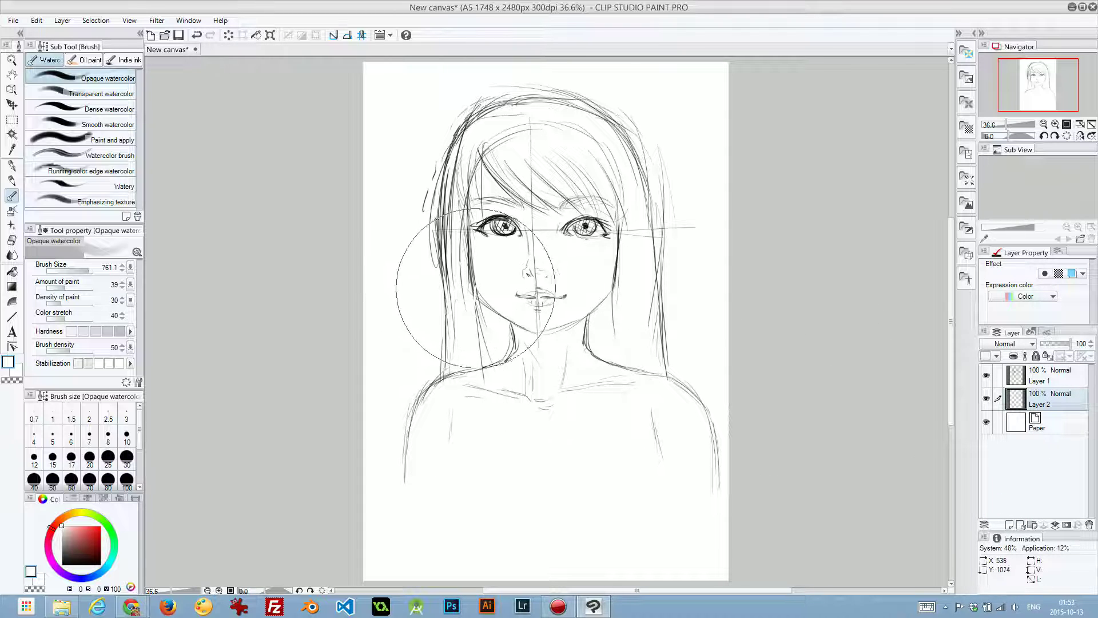
scroll(471, 276, down, 2)
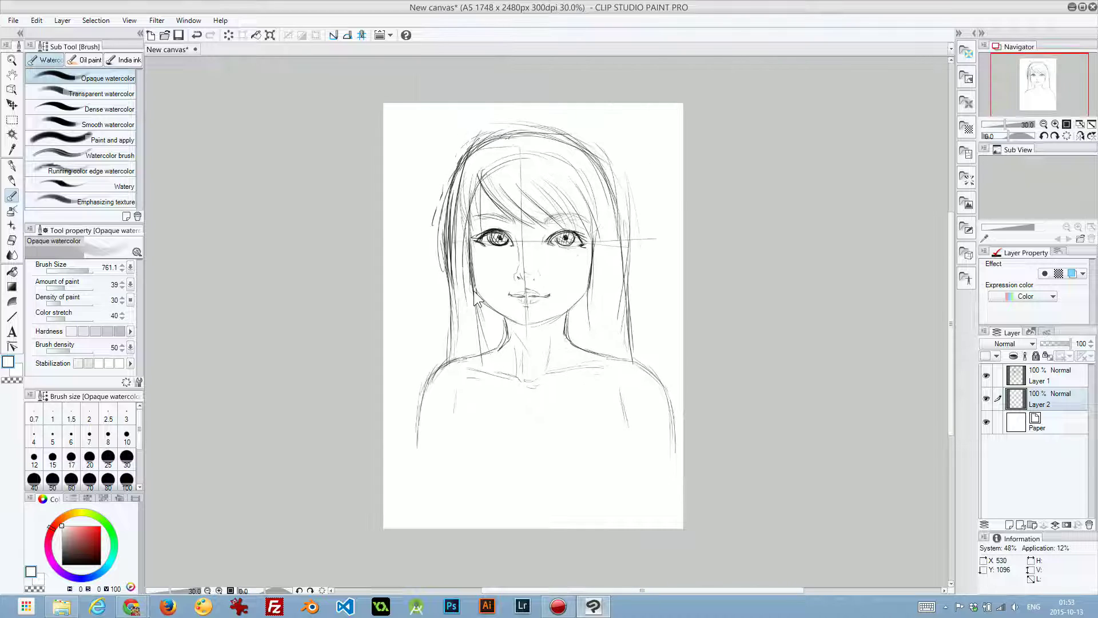
scroll(475, 297, up, 2)
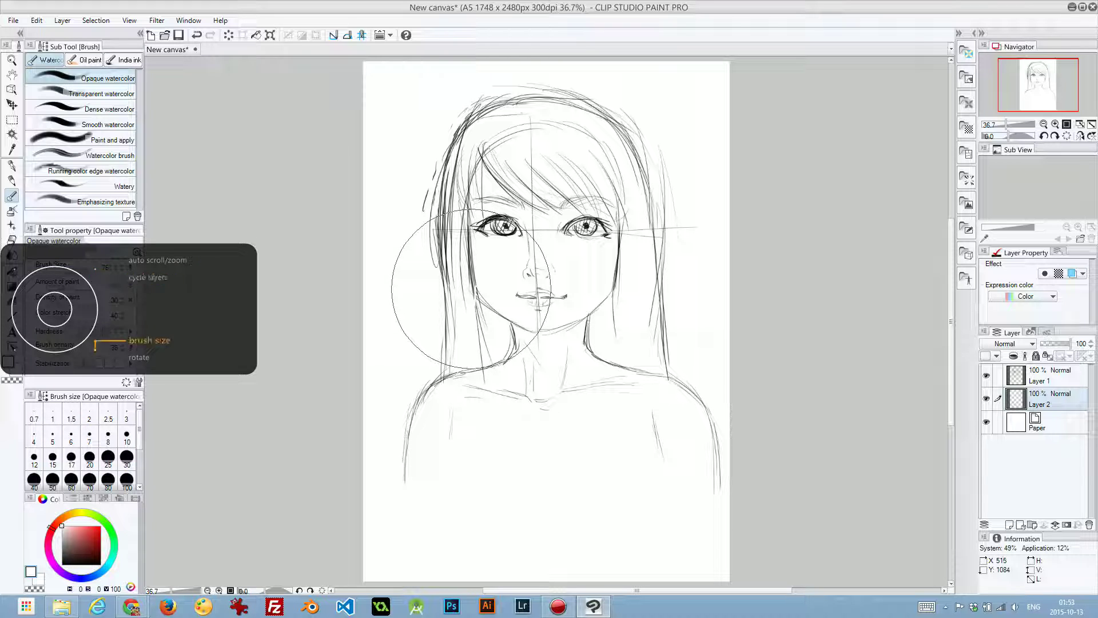
Set the Opaque watercolor brush size to 150 and pick a light pink drawing colour.
key(bracketleft)
key(bracketleft)
key(bracketleft)
key(bracketleft)
key(bracketleft)
key(bracketleft)
key(bracketleft)
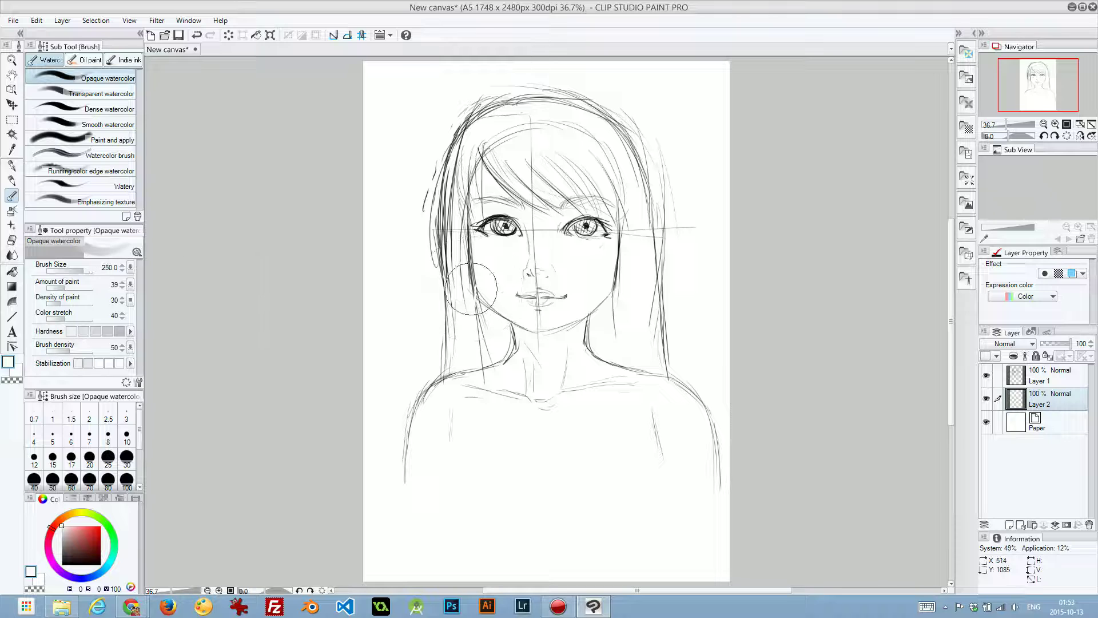
key(bracketleft)
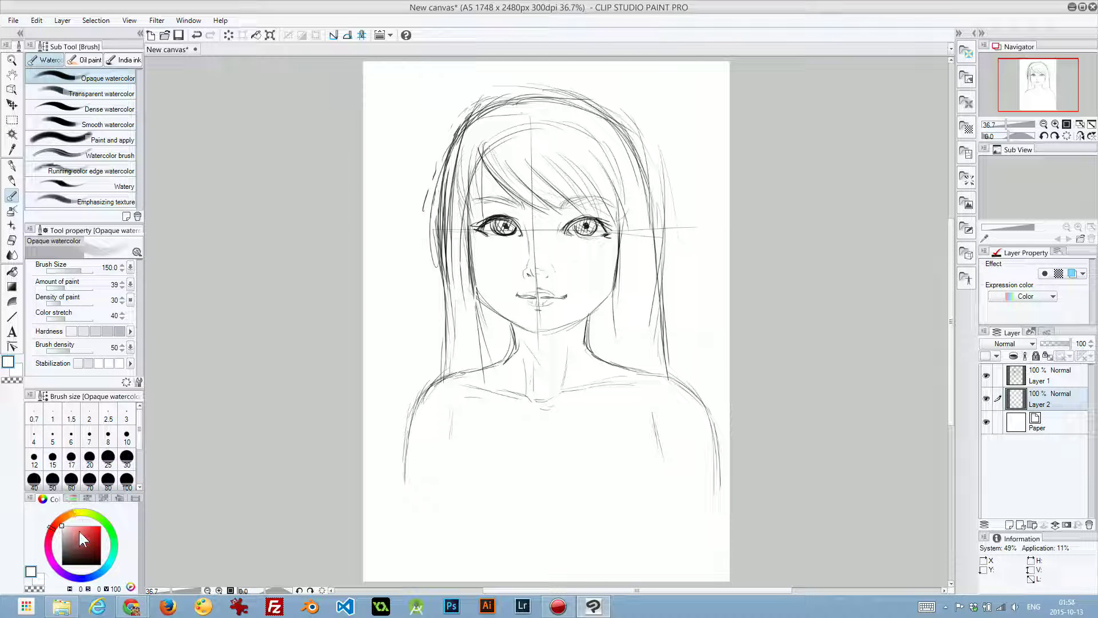
drag(66, 529, 71, 525)
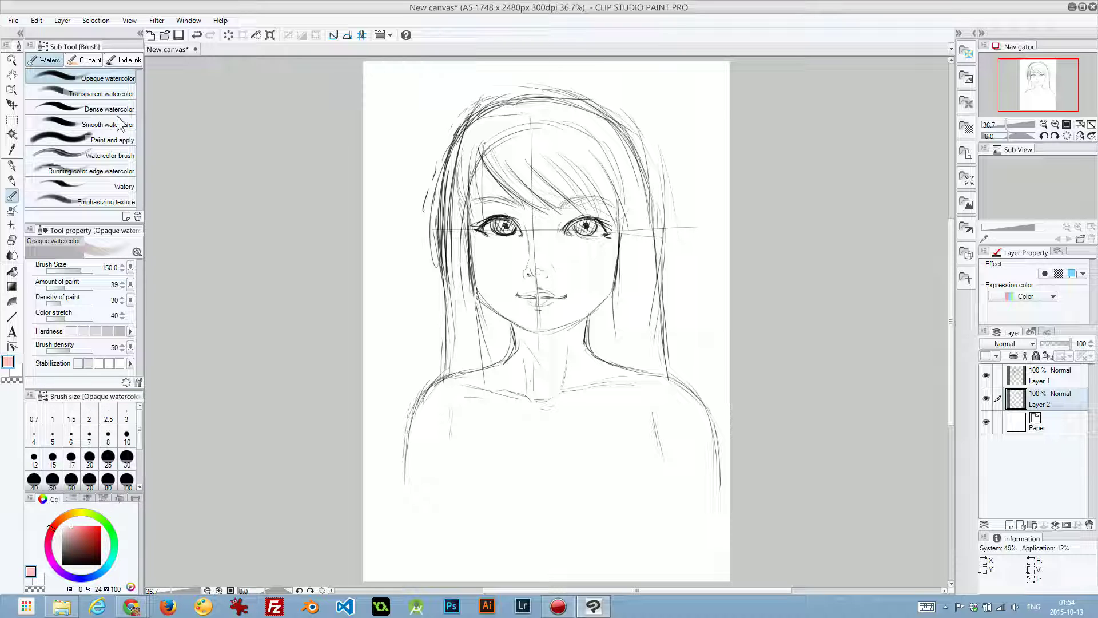
Display the Color Slider and Color Set palettes and look through the larger preset brush sizes.
click(188, 20)
mouse_move(210, 36)
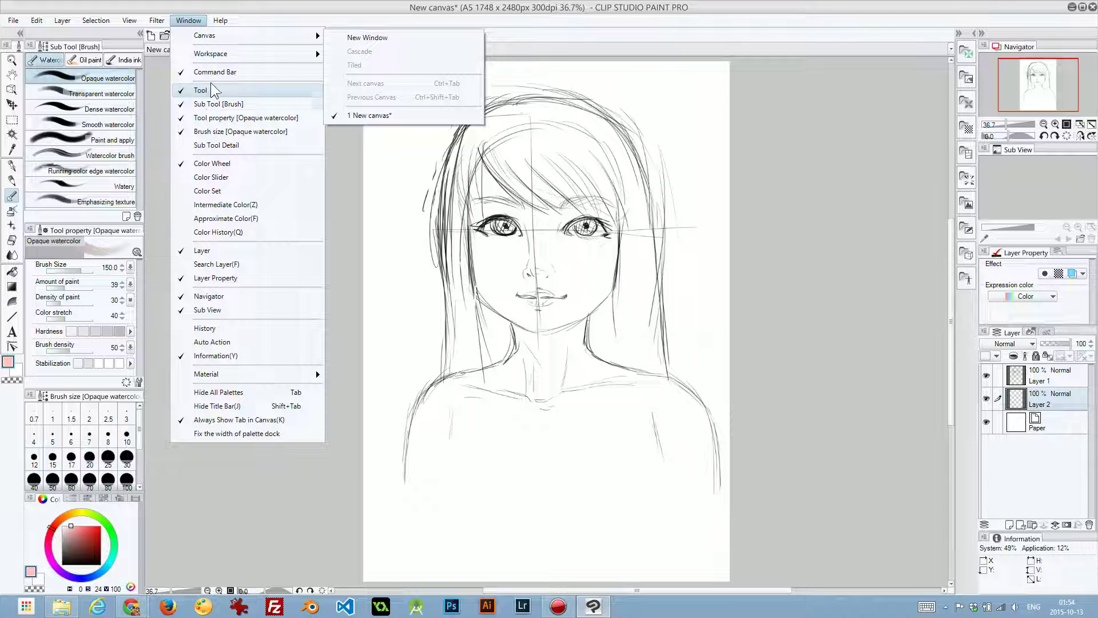
click(217, 181)
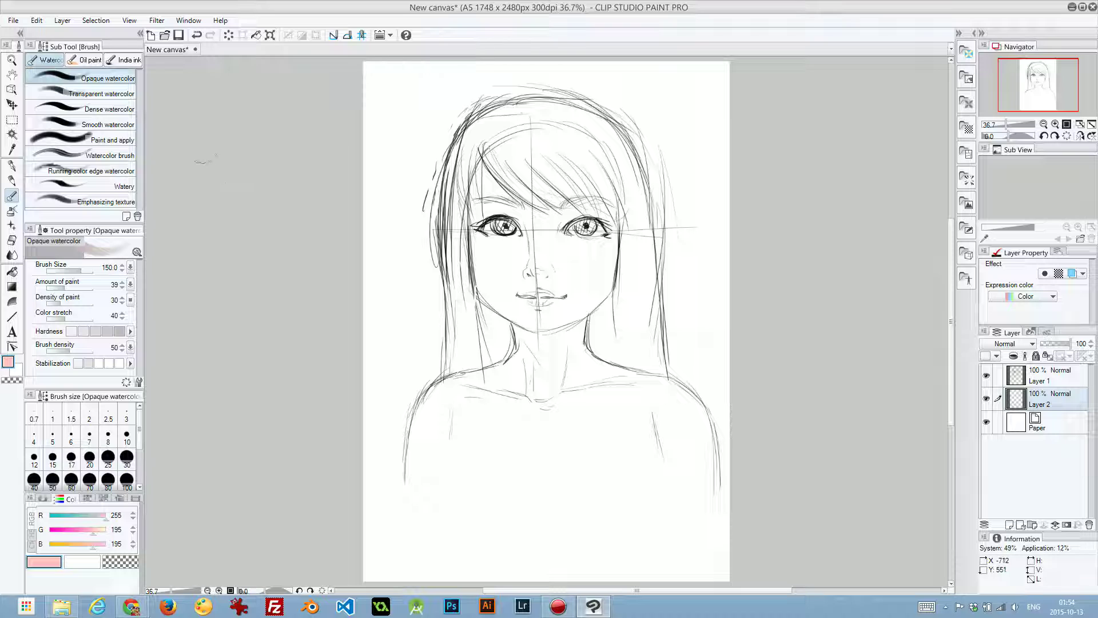
click(188, 20)
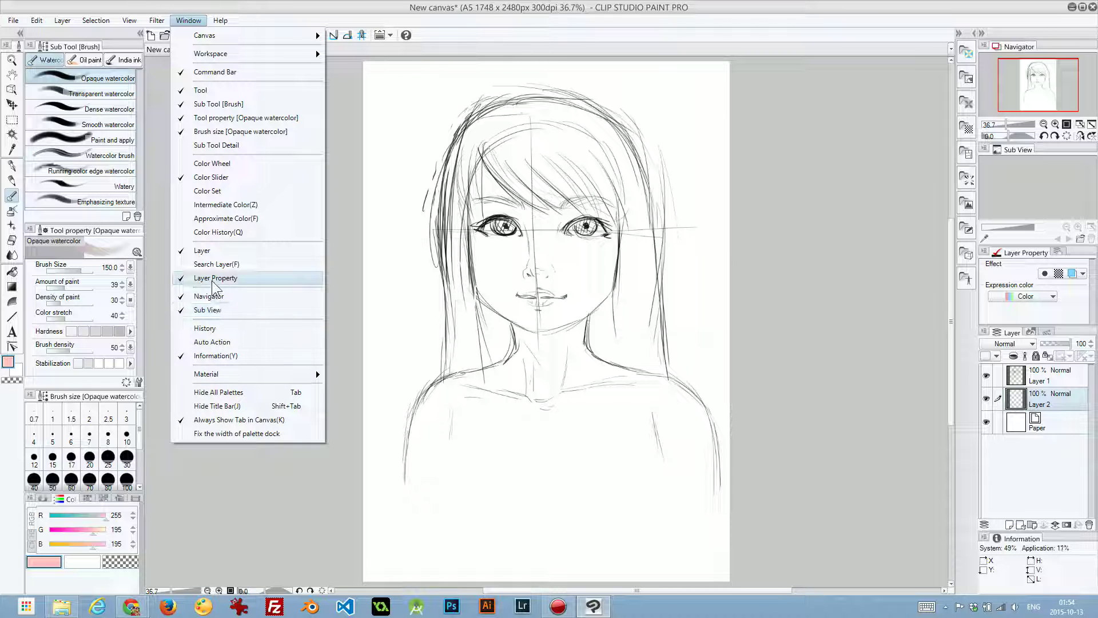
click(221, 191)
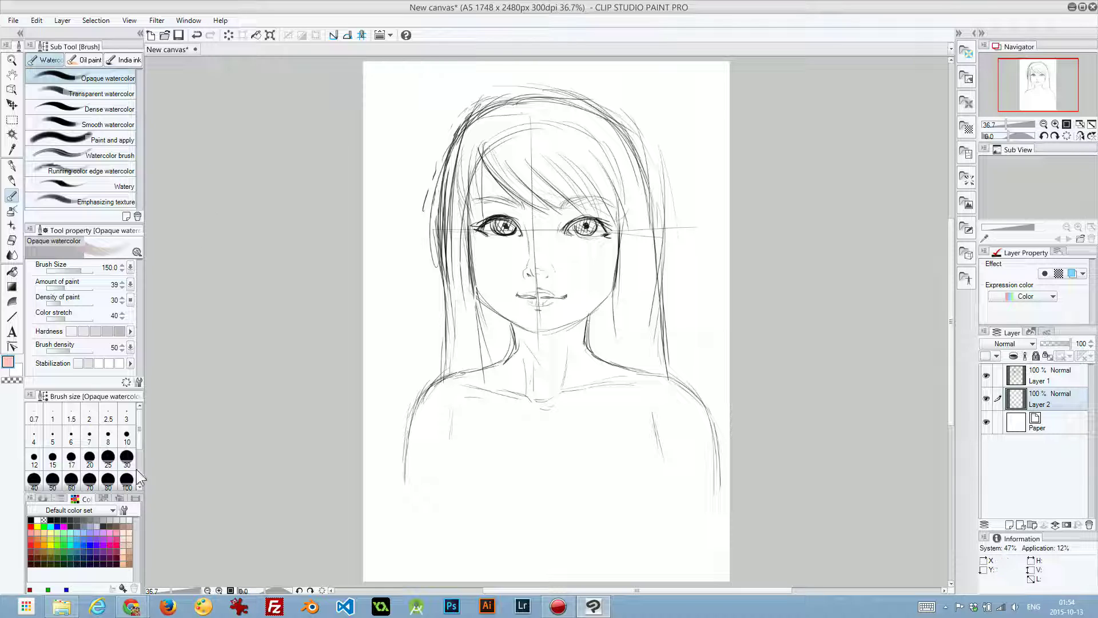
click(129, 539)
drag(140, 429, 146, 469)
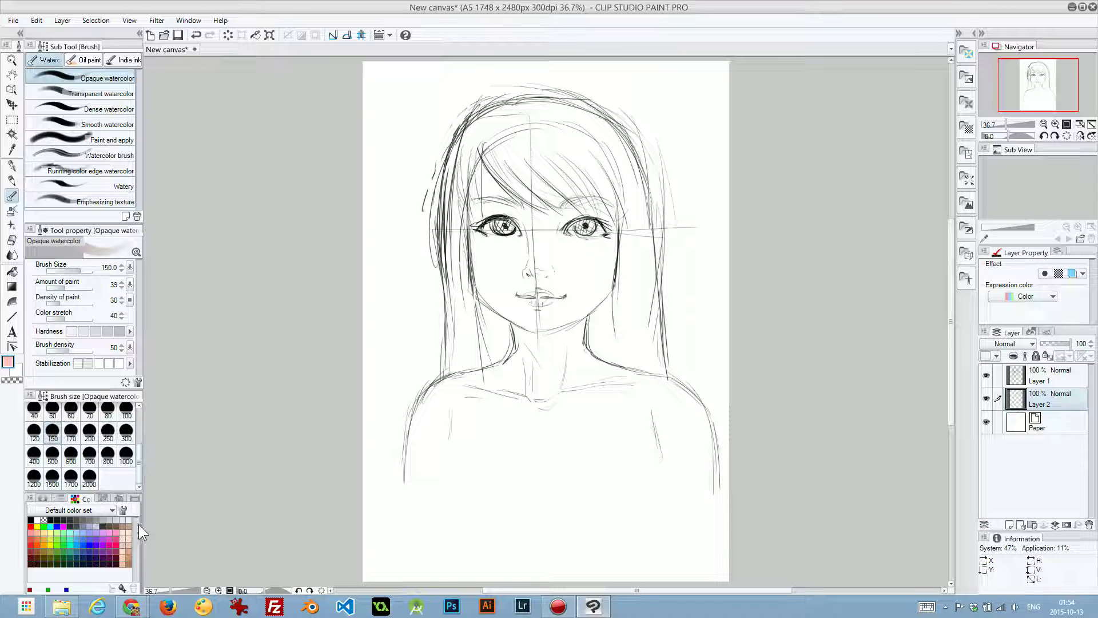
Compare the colour palettes and examine the Color Set palette's options, including its display modes.
click(58, 497)
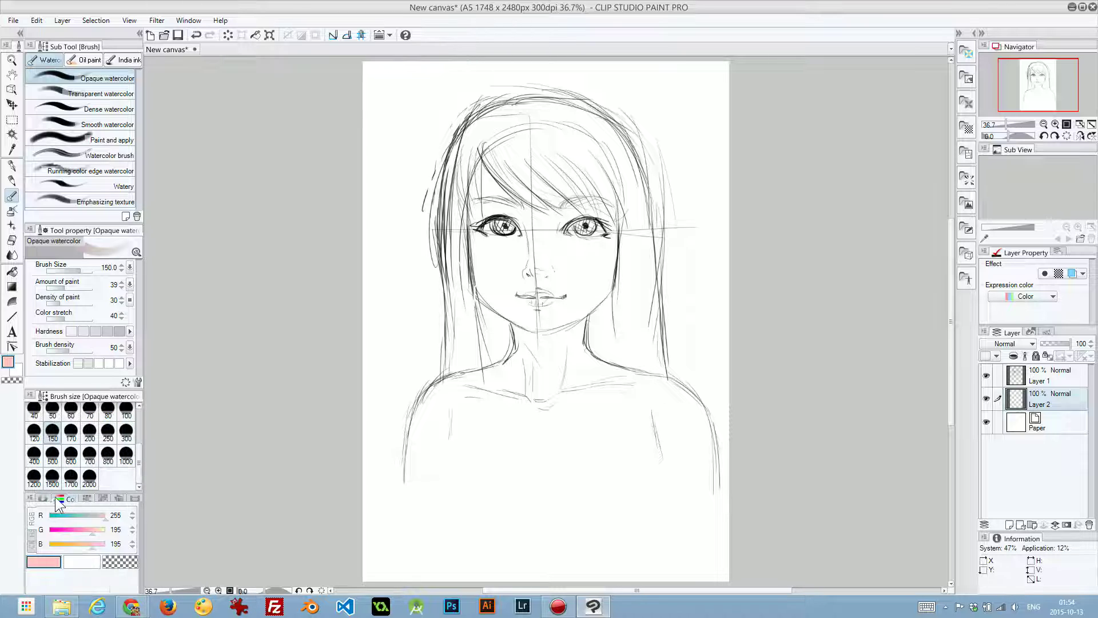
click(43, 498)
click(46, 498)
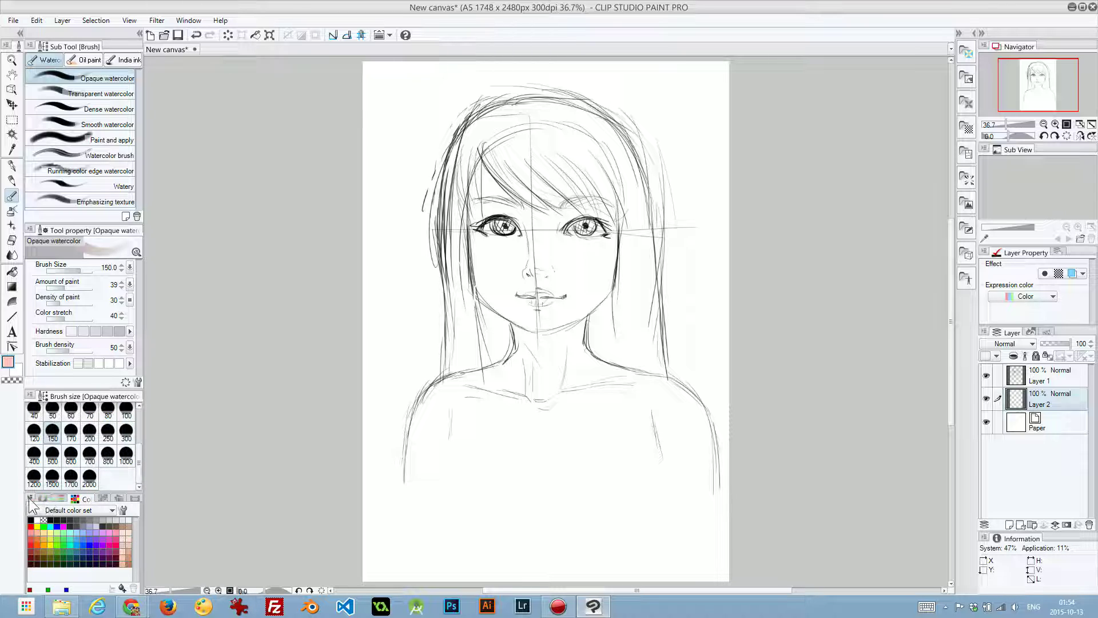
click(30, 497)
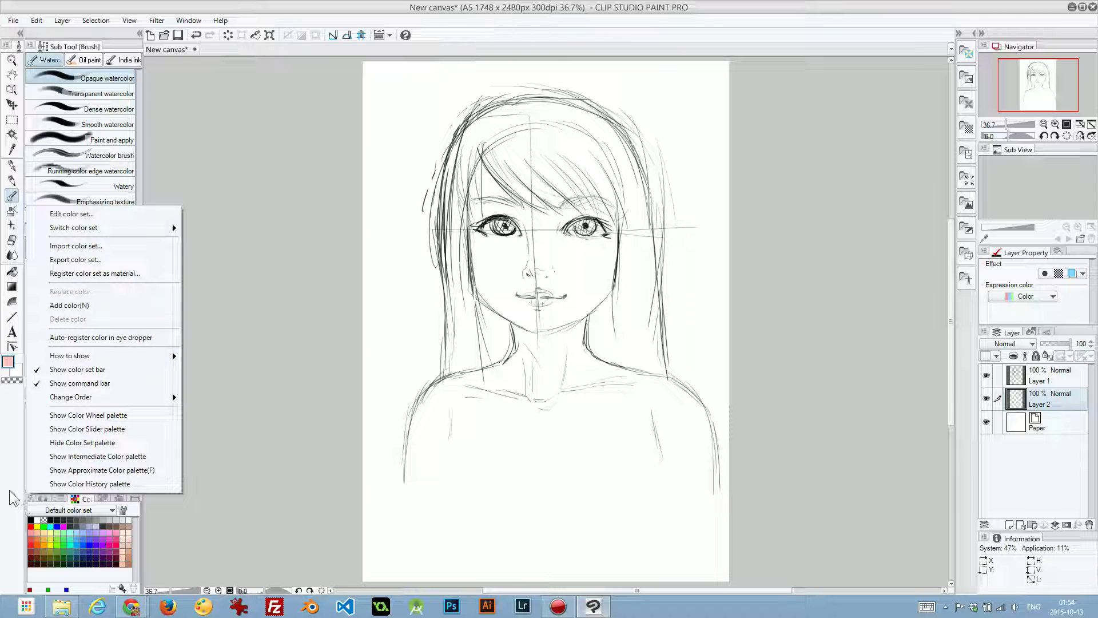
mouse_move(83, 357)
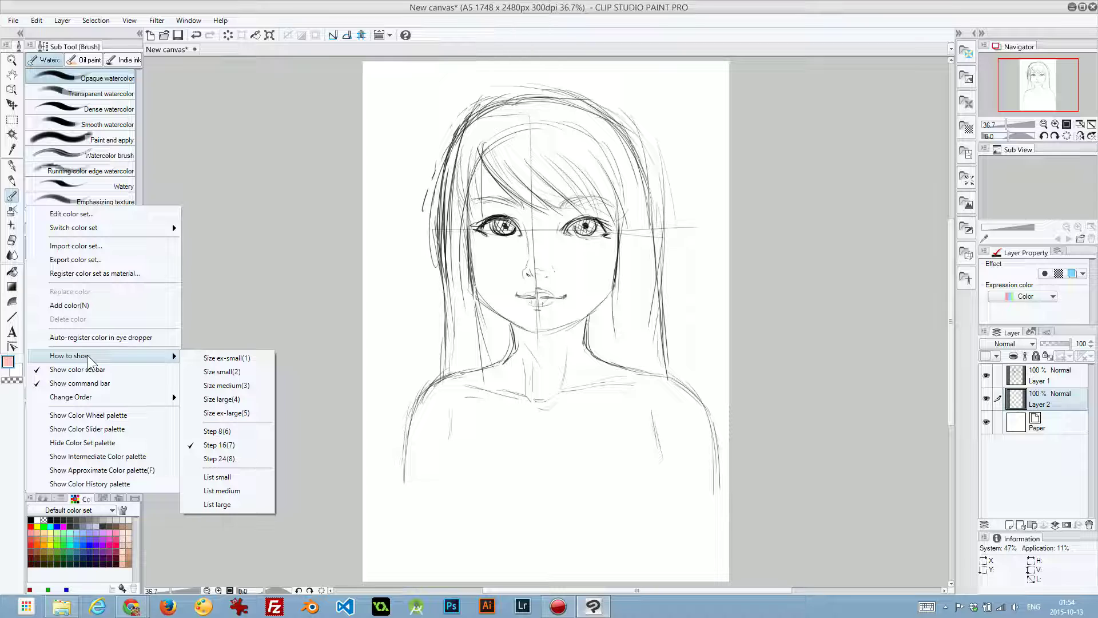
click(203, 548)
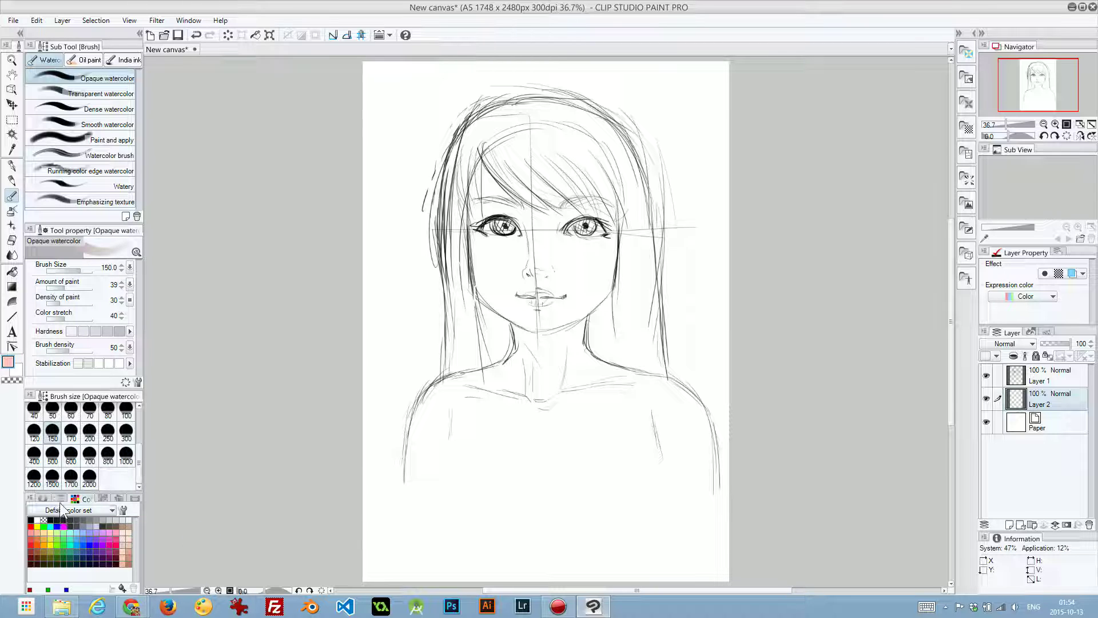
click(29, 497)
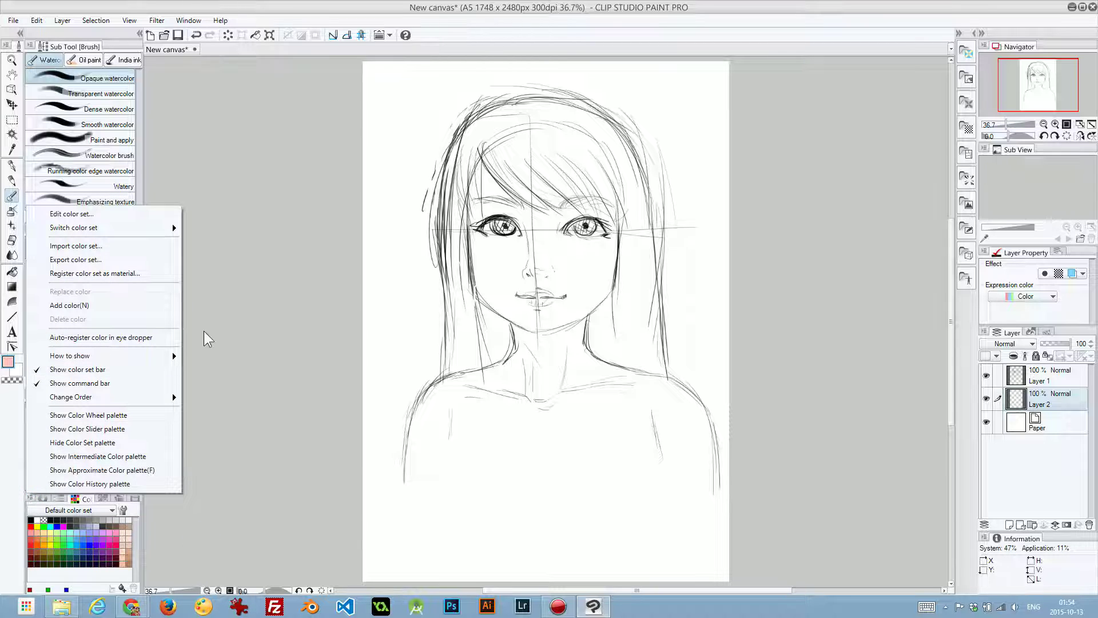
click(187, 502)
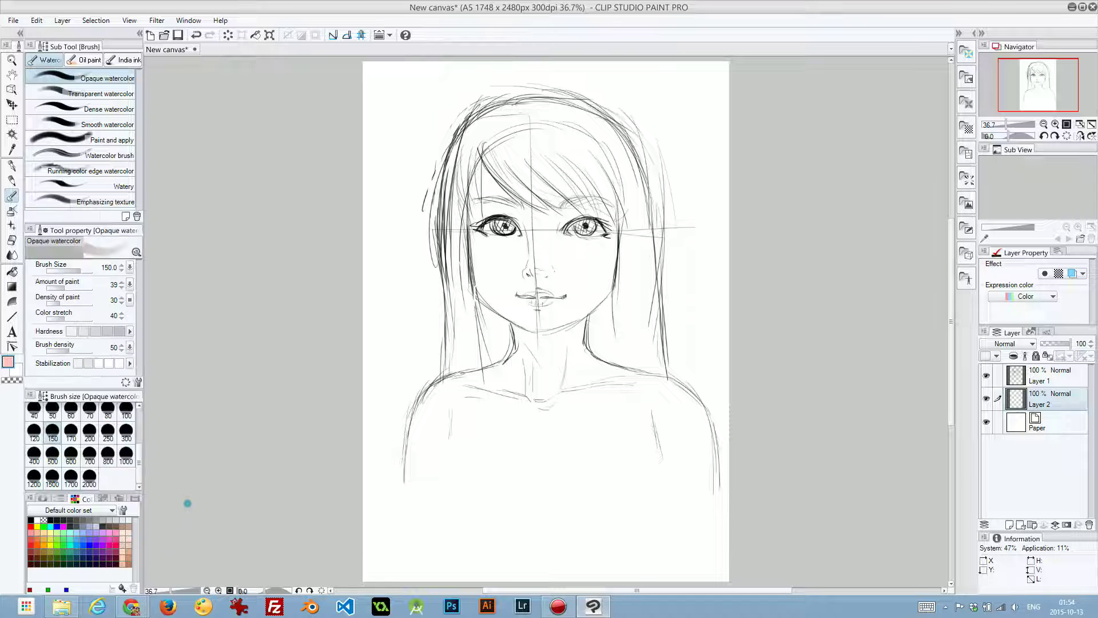
Look through the Intermediate Color and other colour palettes and return to the Color Wheel.
click(105, 498)
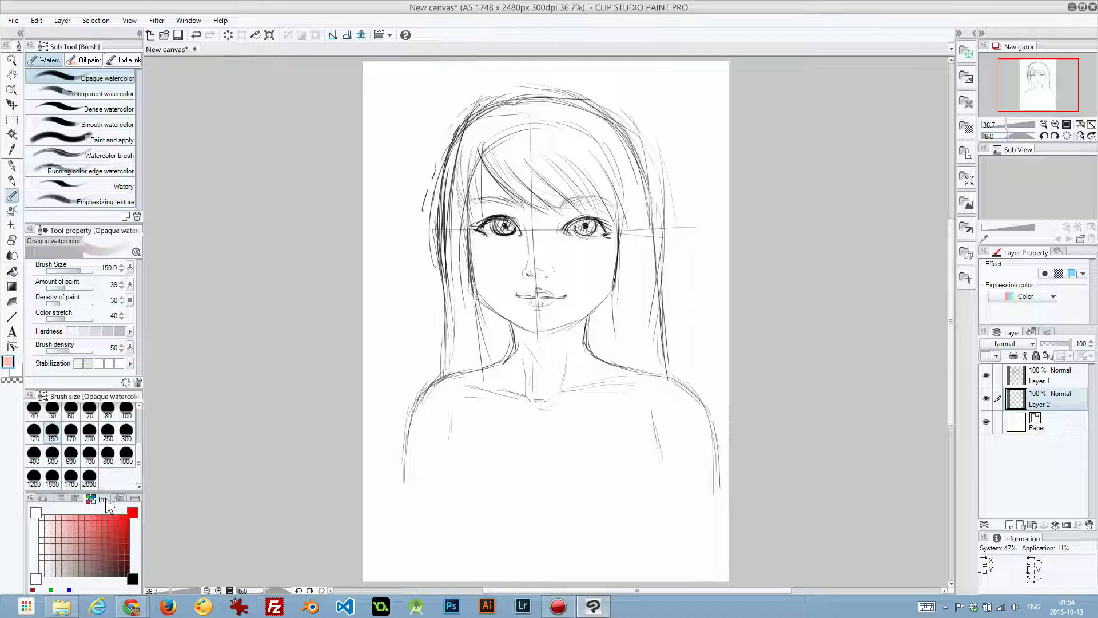
click(116, 498)
click(91, 498)
click(73, 497)
click(58, 497)
click(45, 497)
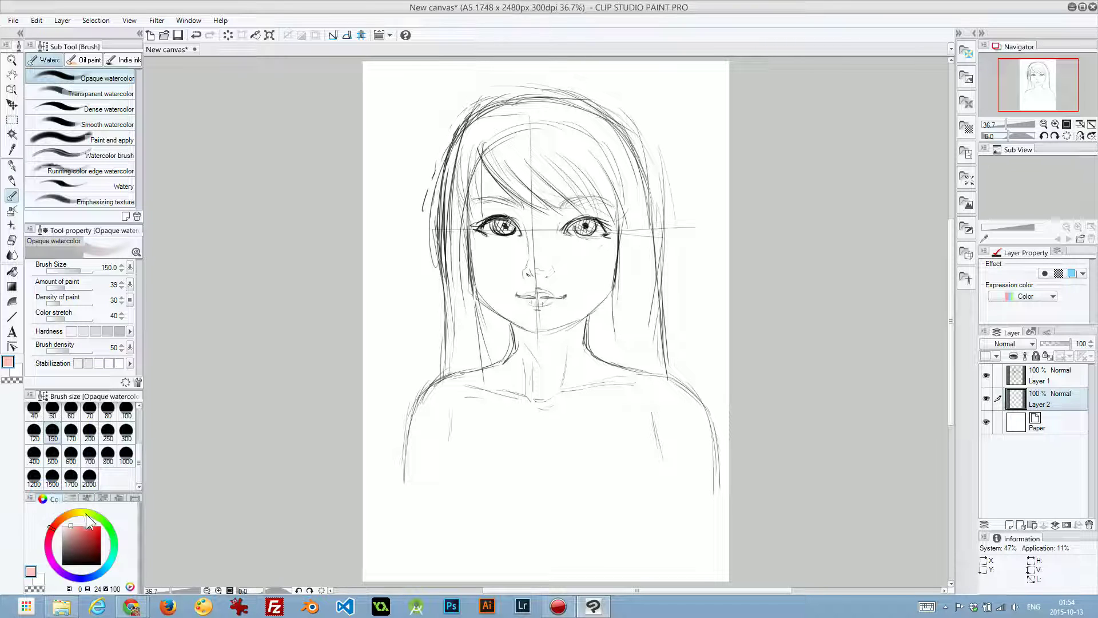
Pick a light peach skin tone of RGB 255, 225, 172 using the Color Wheel and Approximate Color palettes.
click(70, 510)
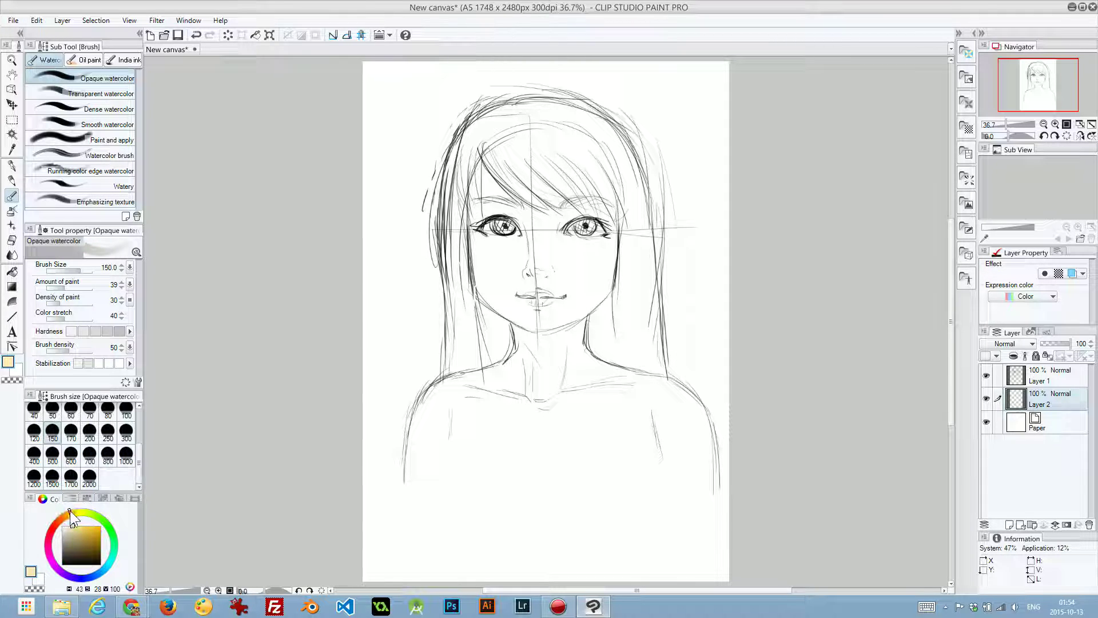
drag(78, 530, 70, 521)
click(67, 510)
click(87, 500)
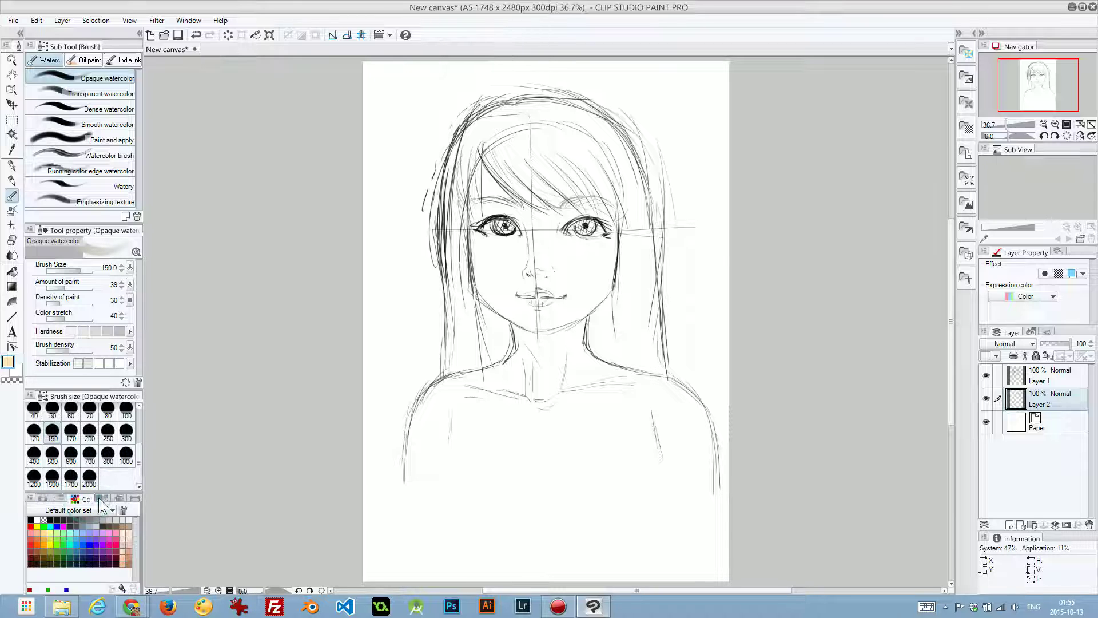
click(98, 497)
click(116, 498)
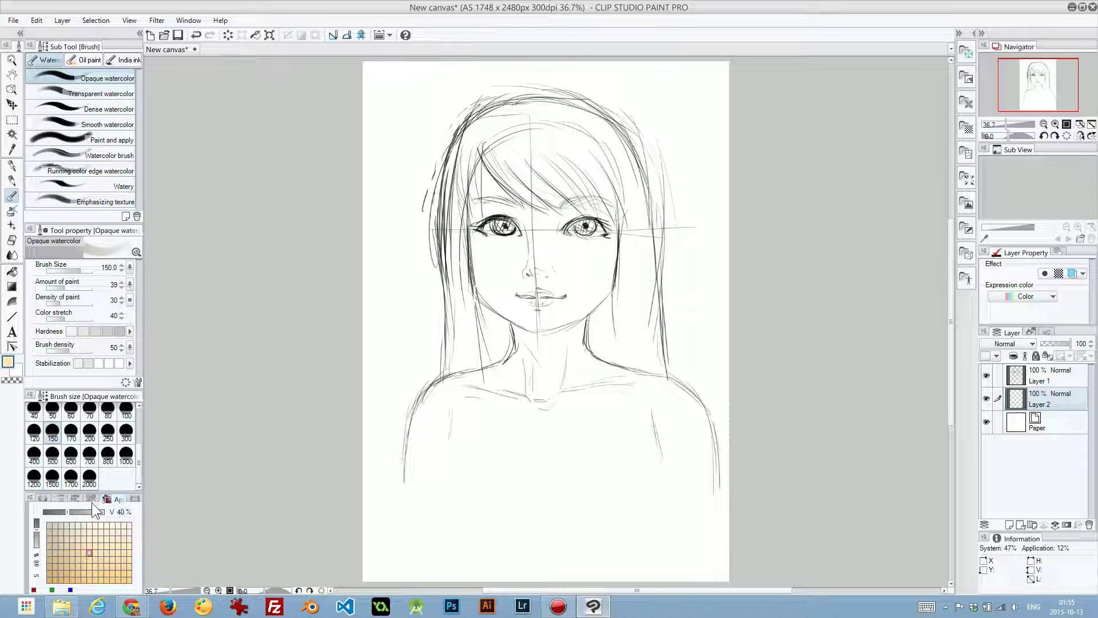
click(101, 559)
Paint the face, neck, shoulders and chest with the flat peach skin tone on the layer beneath the sketch.
mouse_move(491, 247)
mouse_down()
mouse_move(507, 270)
mouse_move(522, 244)
mouse_move(507, 225)
mouse_move(526, 263)
mouse_move(488, 182)
mouse_move(486, 222)
mouse_move(488, 164)
mouse_move(484, 273)
mouse_move(539, 320)
mouse_move(525, 314)
mouse_move(542, 300)
mouse_move(557, 310)
mouse_move(505, 202)
mouse_move(587, 237)
mouse_move(553, 204)
mouse_move(612, 230)
mouse_move(565, 239)
mouse_move(570, 312)
mouse_move(601, 284)
mouse_move(598, 229)
mouse_move(558, 263)
mouse_move(539, 365)
mouse_move(530, 354)
mouse_move(532, 401)
mouse_move(566, 301)
mouse_move(581, 355)
mouse_move(496, 389)
mouse_move(541, 349)
mouse_move(479, 397)
mouse_move(486, 380)
mouse_move(540, 380)
mouse_move(552, 405)
mouse_move(629, 393)
mouse_move(586, 365)
mouse_move(666, 405)
mouse_move(600, 372)
mouse_move(653, 389)
mouse_move(708, 464)
mouse_move(677, 463)
mouse_move(652, 436)
mouse_move(658, 414)
mouse_move(617, 435)
mouse_move(593, 412)
mouse_move(475, 436)
mouse_move(490, 418)
mouse_up()
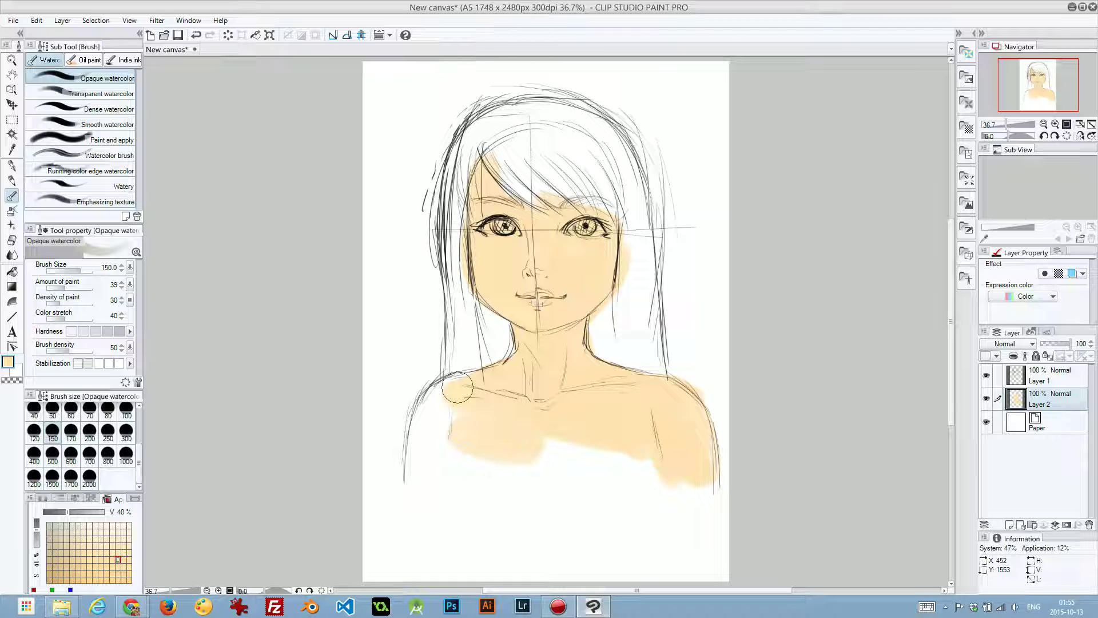
mouse_move(503, 403)
mouse_down()
mouse_move(483, 389)
mouse_move(485, 404)
mouse_move(453, 409)
mouse_move(466, 387)
mouse_move(455, 387)
mouse_move(436, 441)
mouse_move(427, 438)
mouse_move(434, 413)
mouse_up()
mouse_move(422, 424)
mouse_down()
mouse_move(431, 422)
mouse_move(431, 461)
mouse_move(444, 466)
mouse_move(473, 435)
mouse_up()
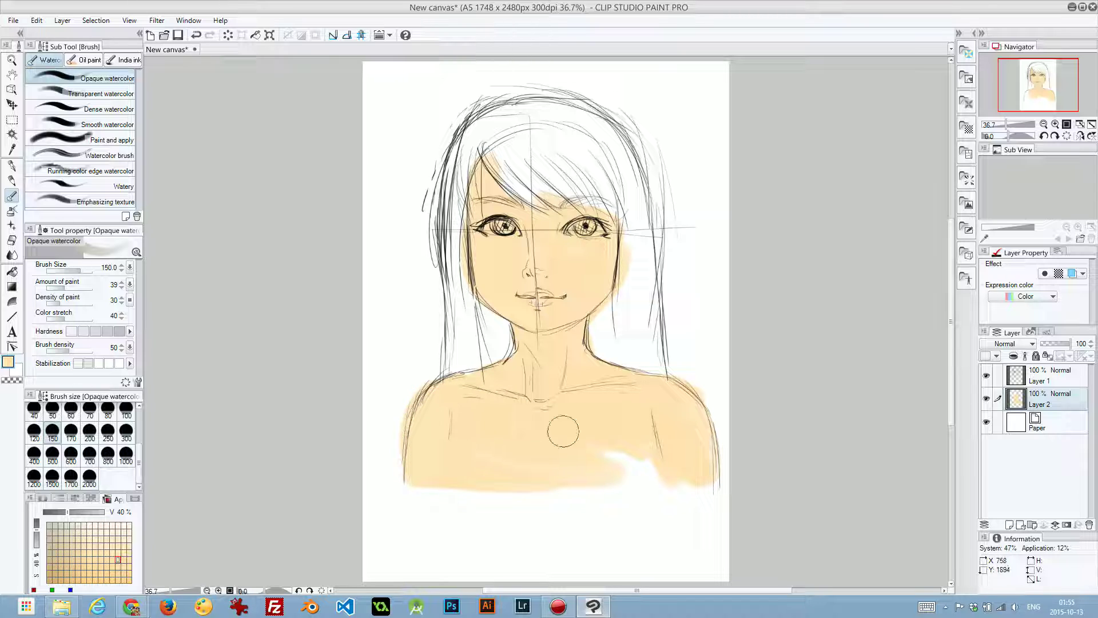
mouse_move(562, 431)
mouse_down()
mouse_move(661, 486)
mouse_move(667, 420)
mouse_up()
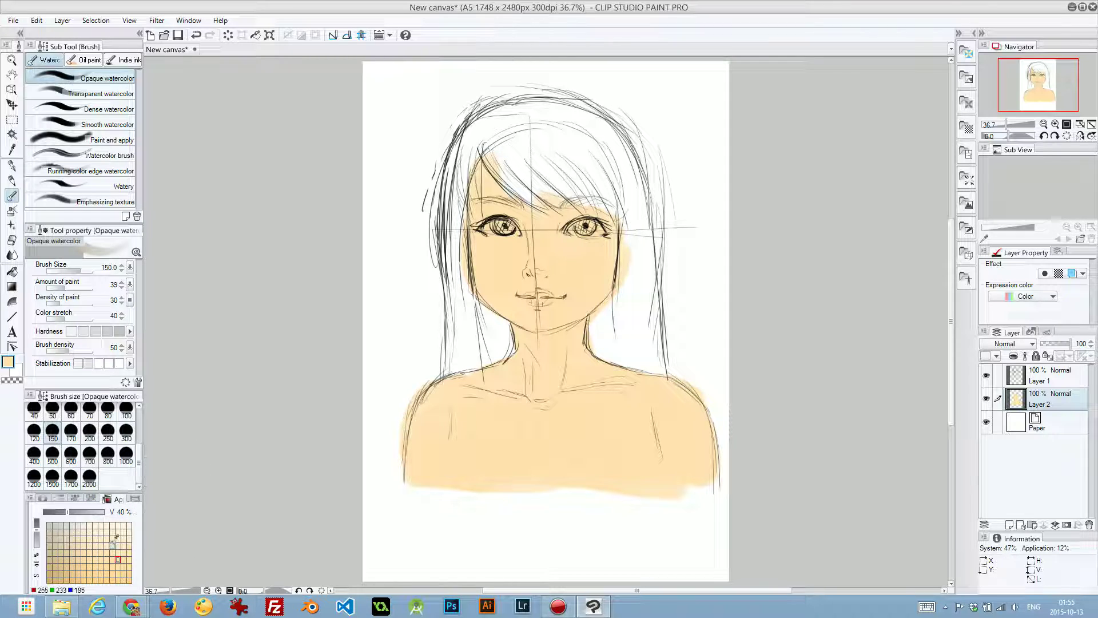
Choose a salmon shading colour with hue 16, saturation 49 and value 100 on the Color Wheel.
click(91, 498)
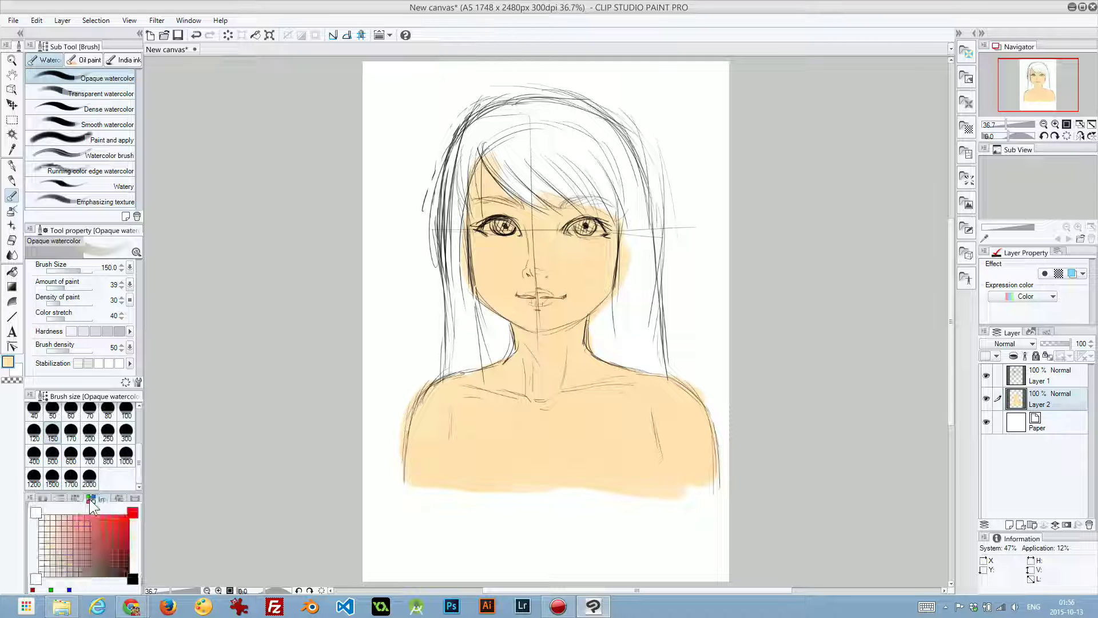
click(60, 498)
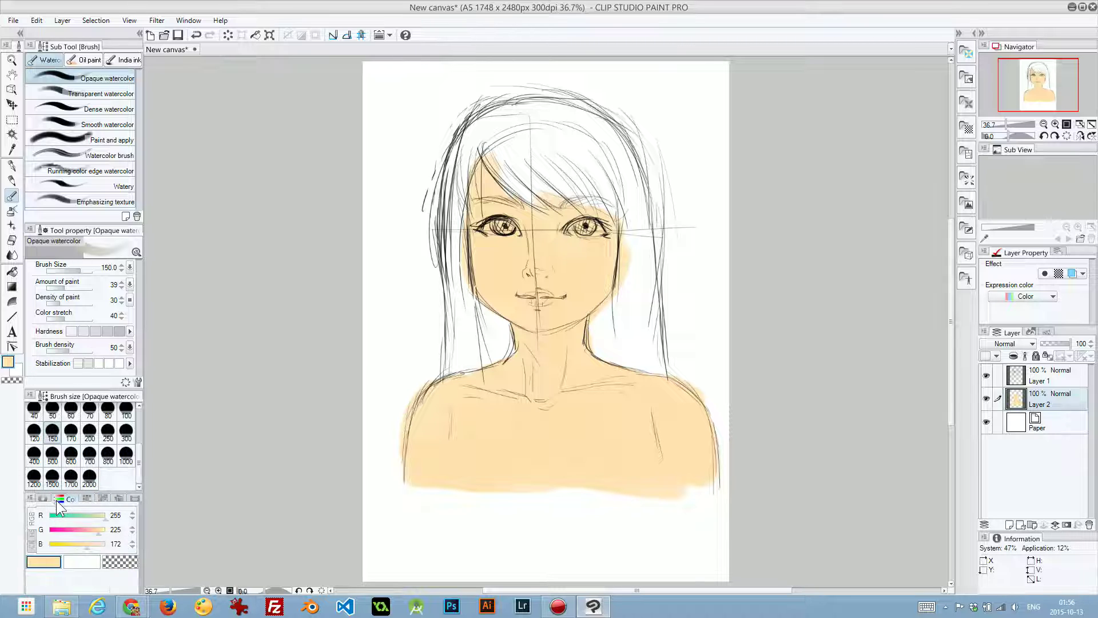
click(43, 498)
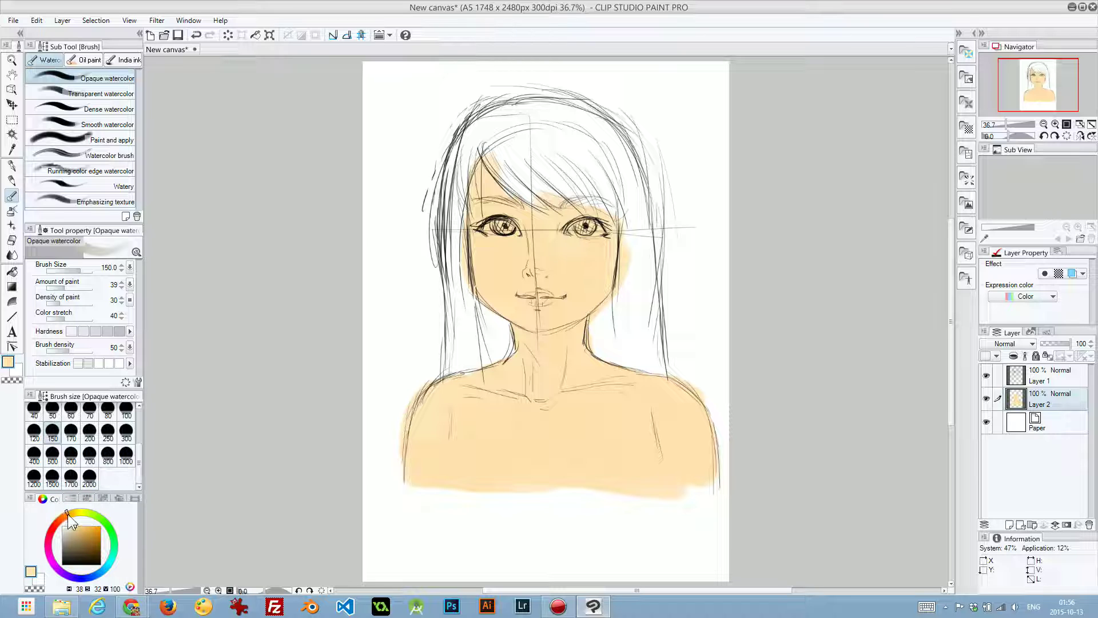
click(67, 513)
click(76, 528)
mouse_move(64, 518)
mouse_down()
mouse_move(57, 524)
mouse_move(78, 524)
mouse_up()
click(57, 524)
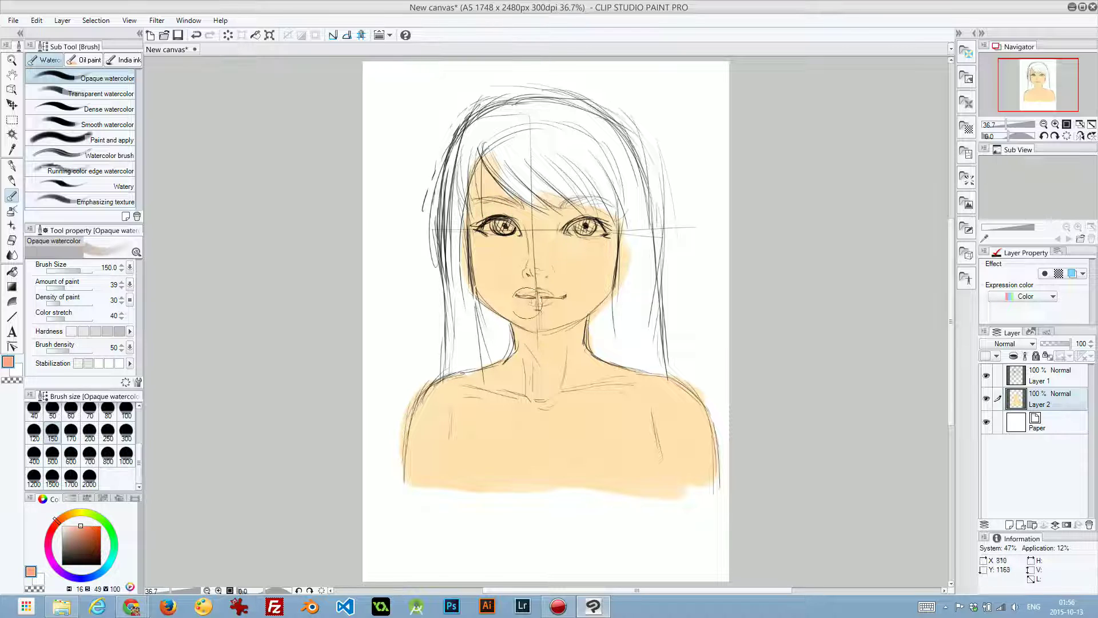
Switch to the Dense watercolor brush, try salmon shading strokes around the nose and undo them.
drag(503, 251, 537, 319)
click(100, 108)
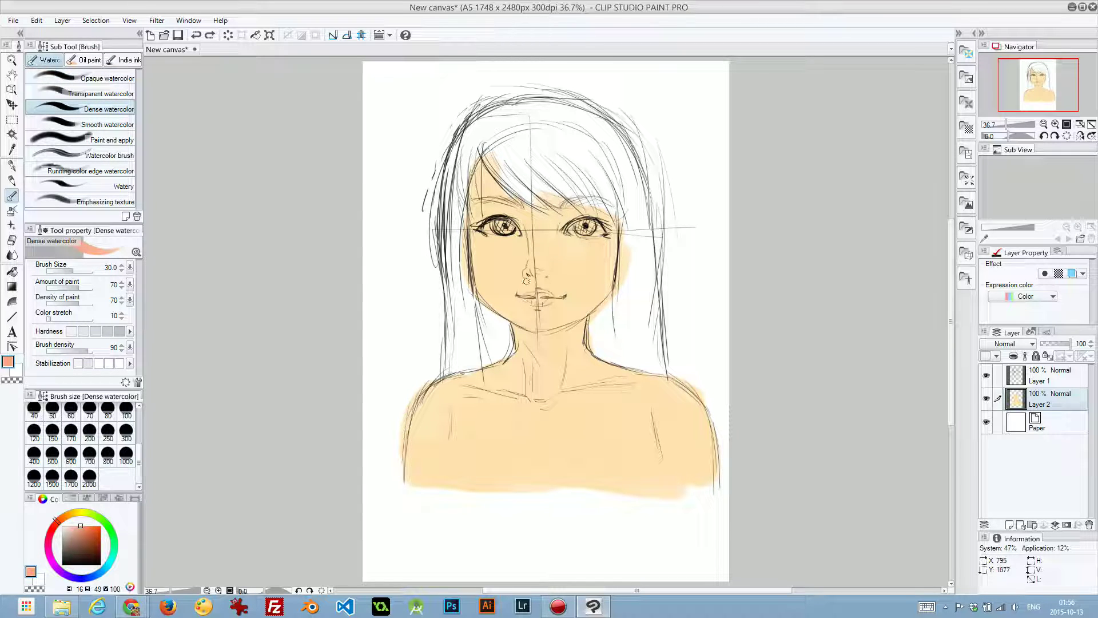
mouse_move(531, 280)
mouse_down()
mouse_move(516, 244)
mouse_move(532, 246)
mouse_up()
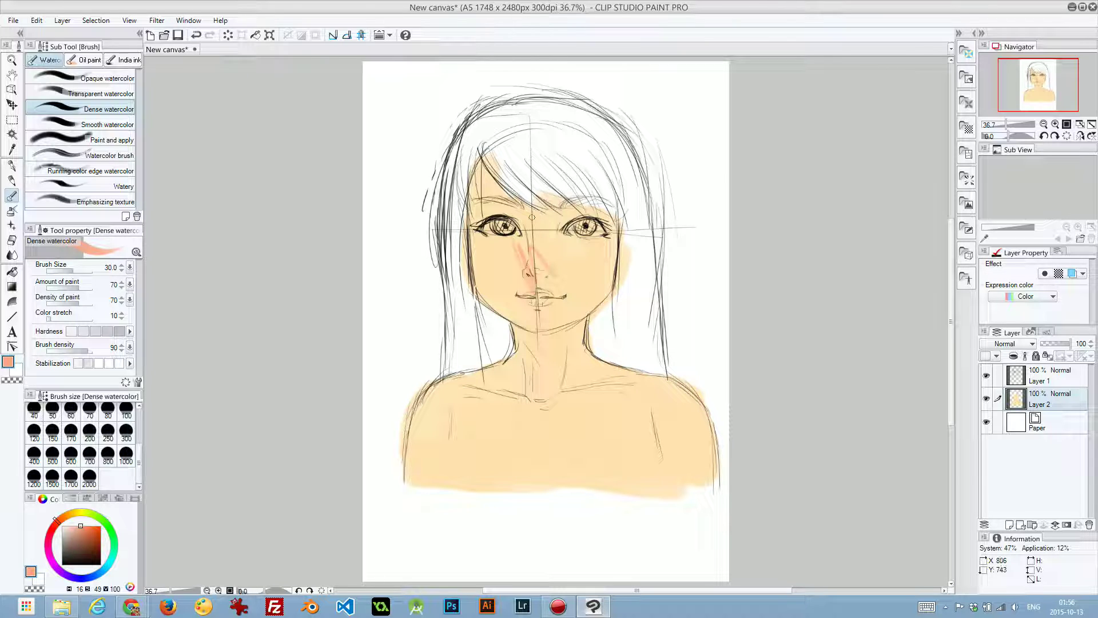
key(ctrl+z)
key(ctrl+z)
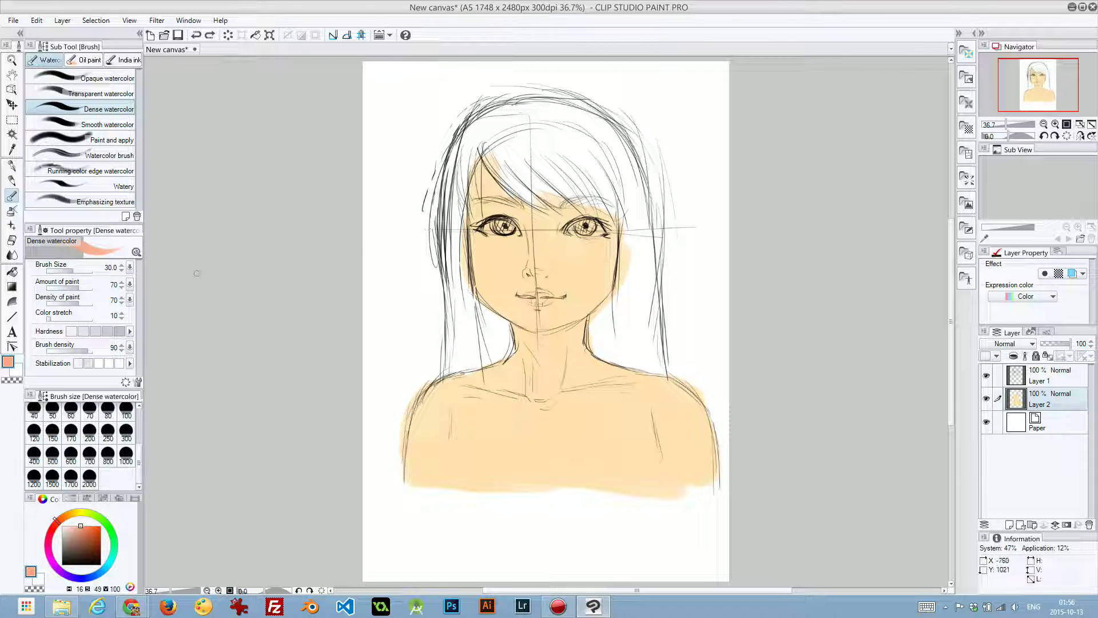
Set the Dense watercolor brush size to 153.4 and shade around the eyes, below the fringe, the nose and the lips in salmon.
drag(81, 268, 91, 268)
mouse_move(484, 220)
mouse_down()
mouse_move(507, 242)
mouse_move(513, 226)
mouse_move(510, 239)
mouse_move(468, 214)
mouse_move(504, 216)
mouse_up()
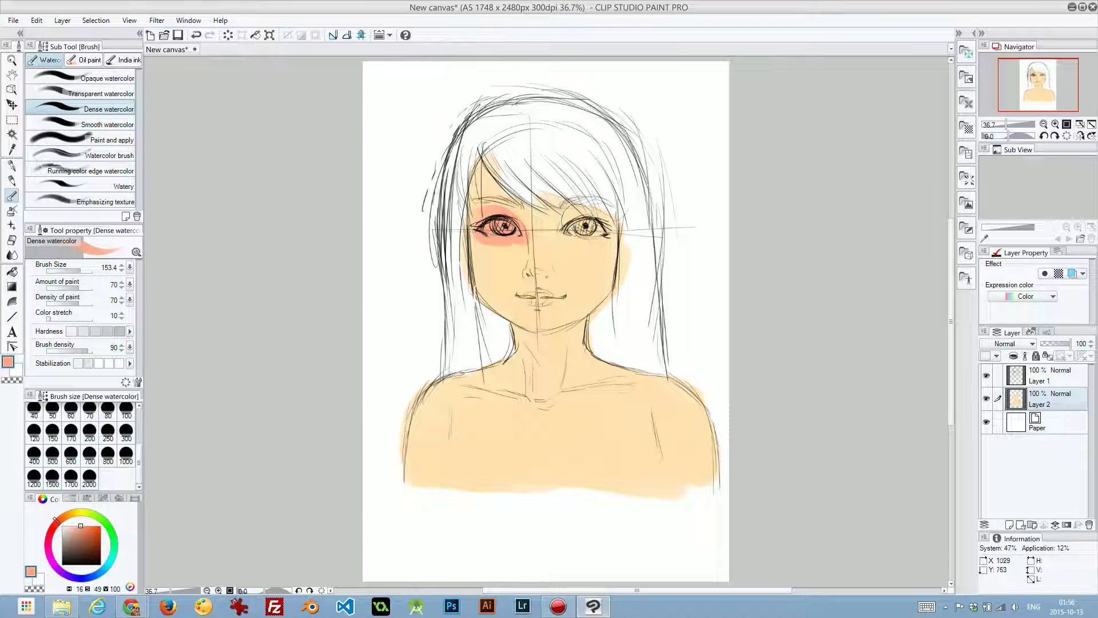
mouse_move(574, 216)
mouse_down()
mouse_move(563, 223)
mouse_move(601, 218)
mouse_move(598, 240)
mouse_up()
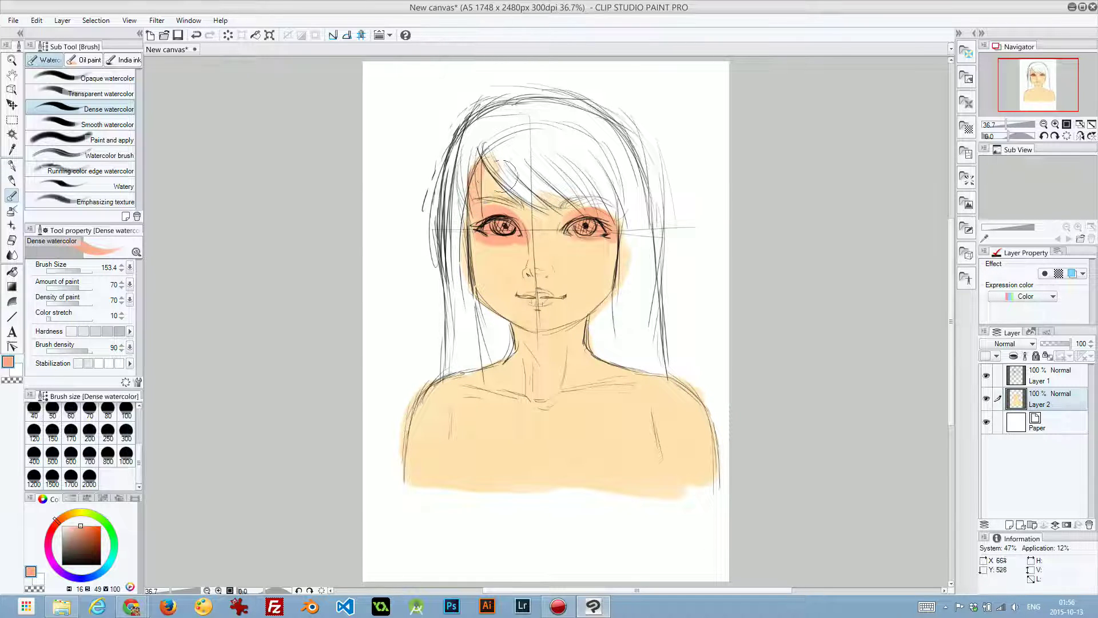
mouse_move(503, 175)
mouse_down()
mouse_move(483, 189)
mouse_move(503, 203)
mouse_move(526, 194)
mouse_move(586, 217)
mouse_move(534, 188)
mouse_move(606, 206)
mouse_up()
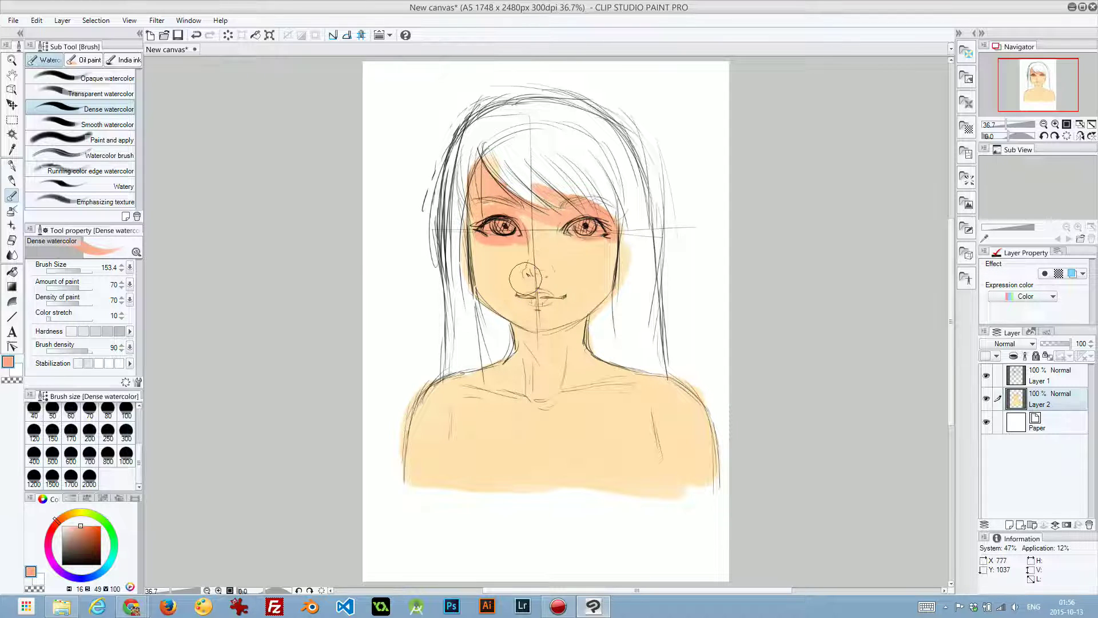
mouse_move(526, 277)
mouse_down()
mouse_move(525, 240)
mouse_move(530, 265)
mouse_move(566, 264)
mouse_move(565, 240)
mouse_up()
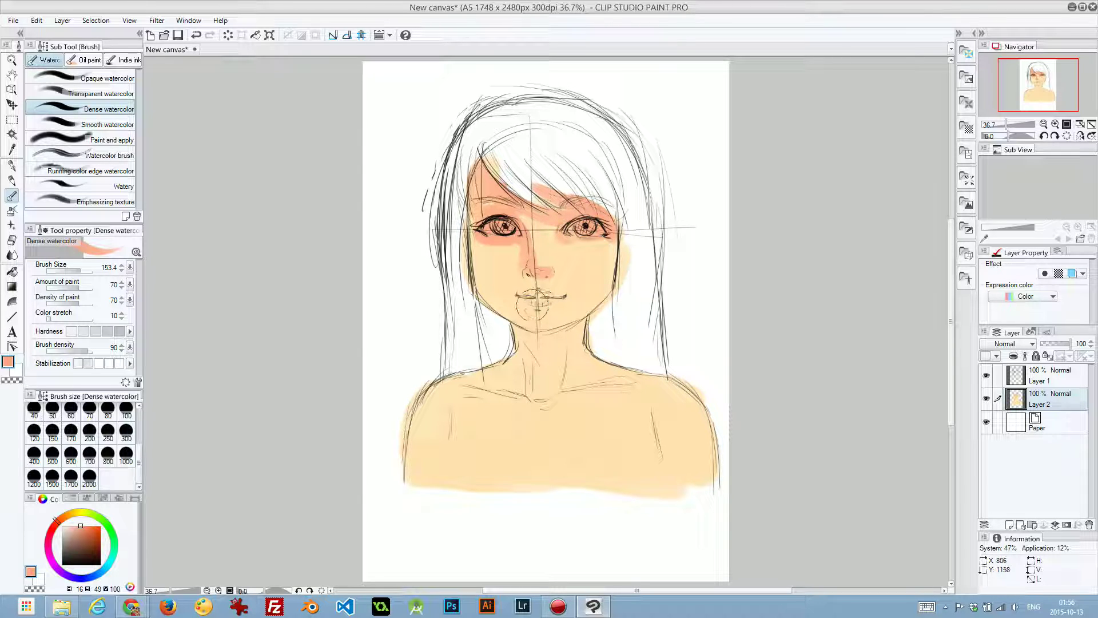
mouse_move(526, 298)
mouse_down()
mouse_move(540, 296)
mouse_move(538, 284)
mouse_move(536, 308)
mouse_move(520, 300)
mouse_move(558, 302)
mouse_move(514, 294)
mouse_move(534, 335)
mouse_up()
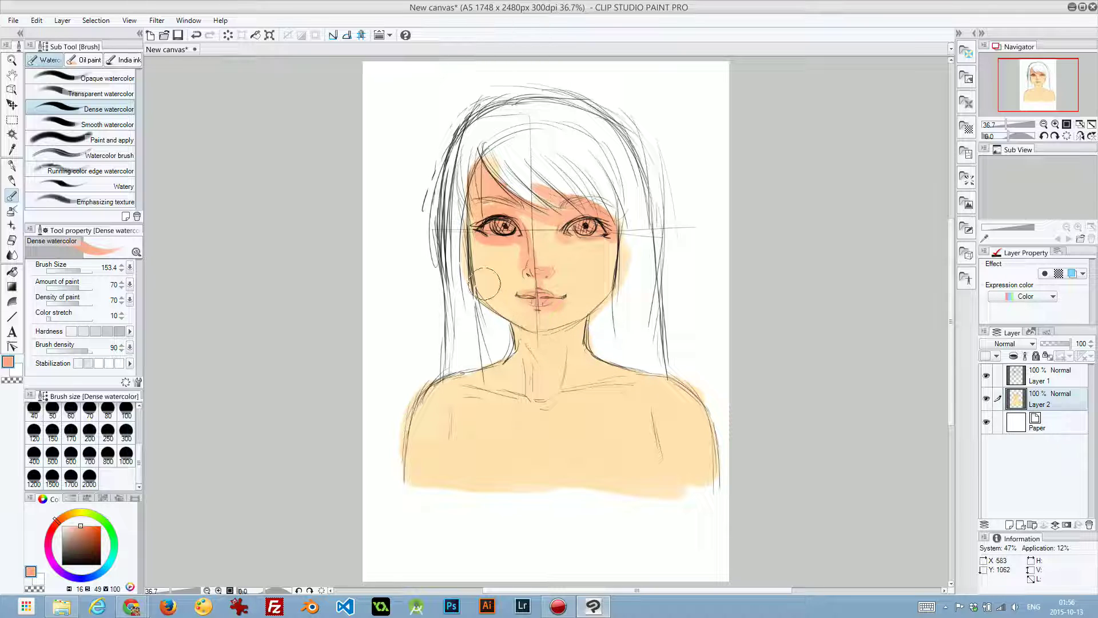
Shade both sides of the face and the neck beneath the chin in salmon with the Dense watercolor brush.
mouse_move(462, 199)
mouse_down()
mouse_move(480, 288)
mouse_move(469, 212)
mouse_up()
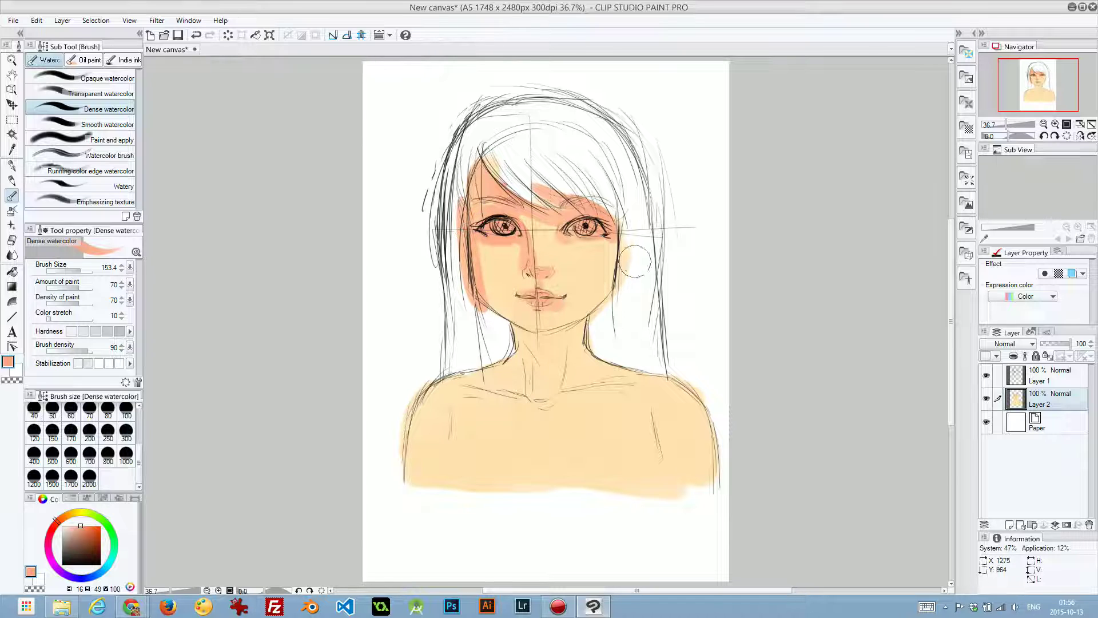
mouse_move(634, 261)
mouse_down()
mouse_move(628, 225)
mouse_move(610, 298)
mouse_move(616, 288)
mouse_move(617, 239)
mouse_move(594, 313)
mouse_move(595, 240)
mouse_up()
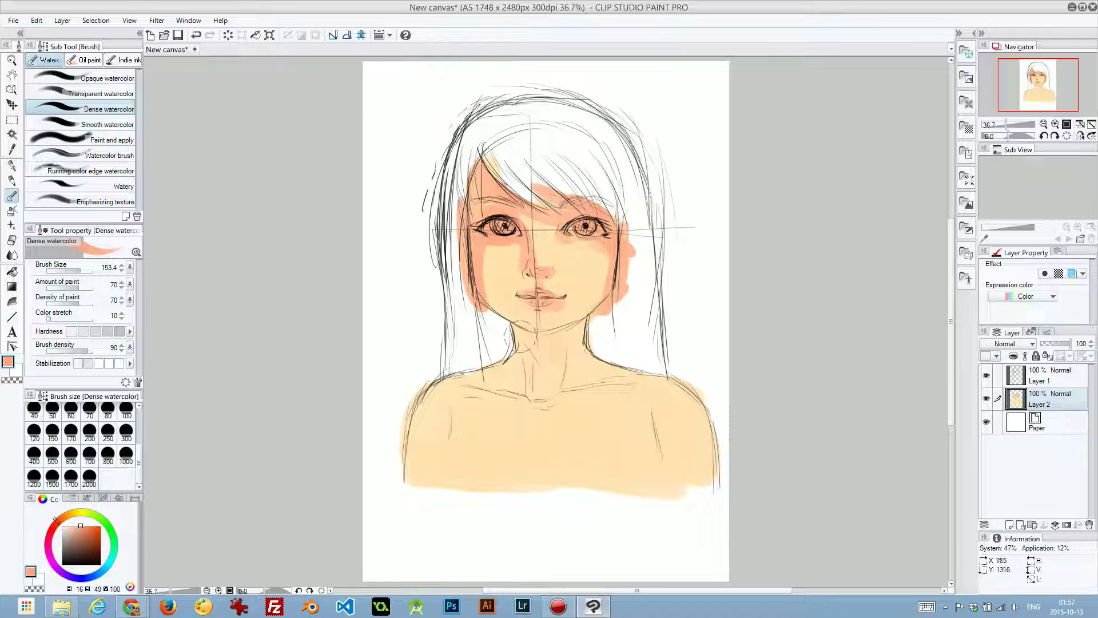
mouse_move(519, 337)
mouse_down()
mouse_move(497, 315)
mouse_move(557, 337)
mouse_move(592, 327)
mouse_move(563, 346)
mouse_move(533, 334)
mouse_move(544, 328)
mouse_up()
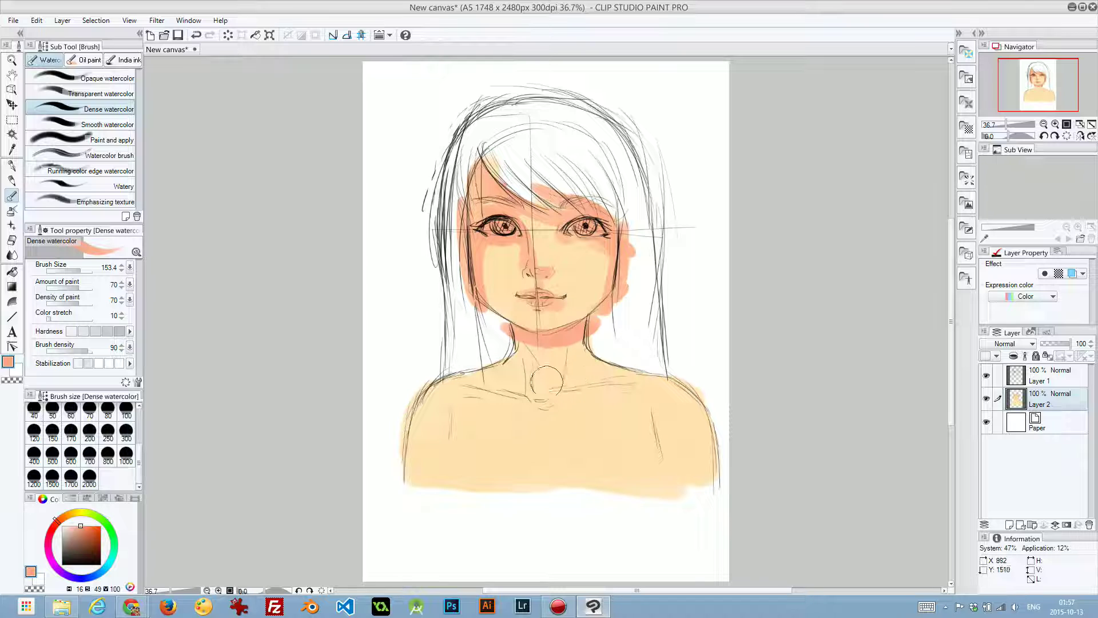
drag(599, 347, 508, 343)
Shade the collarbones, the creases beside both arms, the centre of the chest and the lower torso edge in salmon.
mouse_move(543, 386)
mouse_down()
mouse_move(534, 398)
mouse_move(553, 396)
mouse_move(539, 392)
mouse_move(557, 375)
mouse_move(480, 384)
mouse_move(603, 390)
mouse_move(531, 408)
mouse_move(489, 394)
mouse_move(448, 404)
mouse_move(437, 392)
mouse_move(443, 379)
mouse_move(449, 422)
mouse_move(431, 480)
mouse_move(406, 479)
mouse_up()
drag(653, 396, 681, 498)
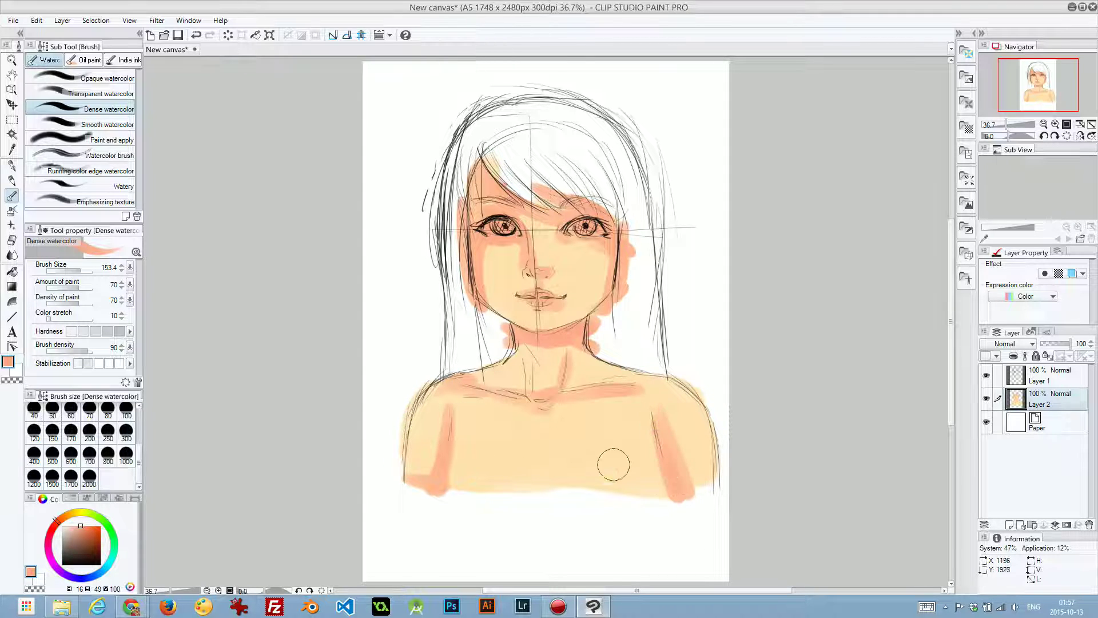
mouse_move(545, 446)
mouse_down()
mouse_move(539, 498)
mouse_move(542, 445)
mouse_move(535, 491)
mouse_move(547, 451)
mouse_move(518, 498)
mouse_up()
mouse_move(438, 484)
mouse_down()
mouse_move(463, 477)
mouse_move(662, 496)
mouse_up()
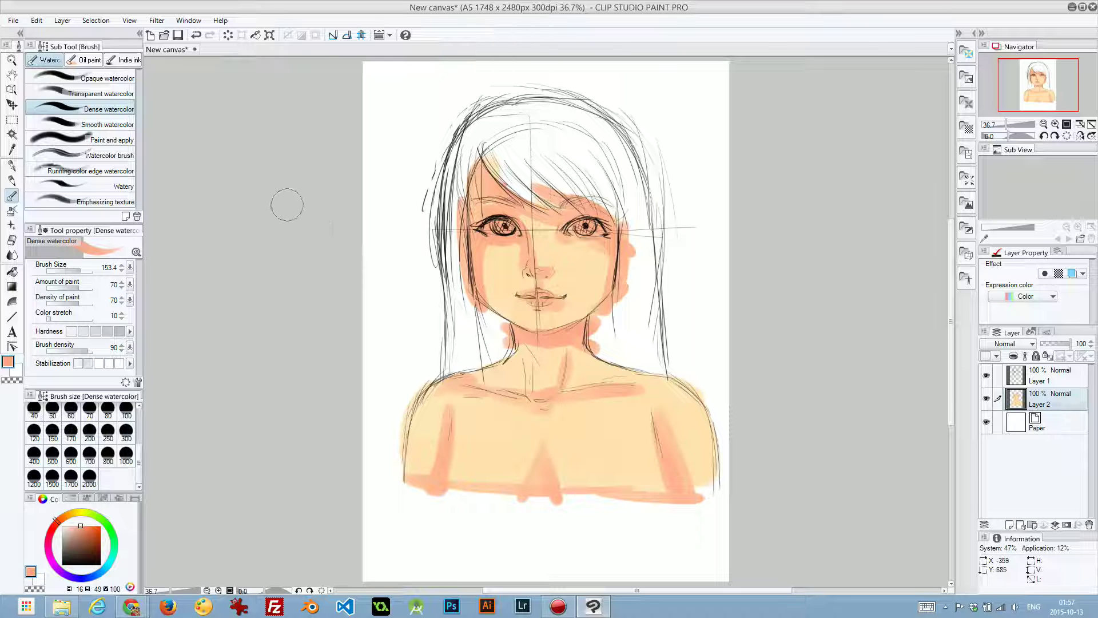
Switch to the Blend tool and set its brush size to 100.
click(12, 255)
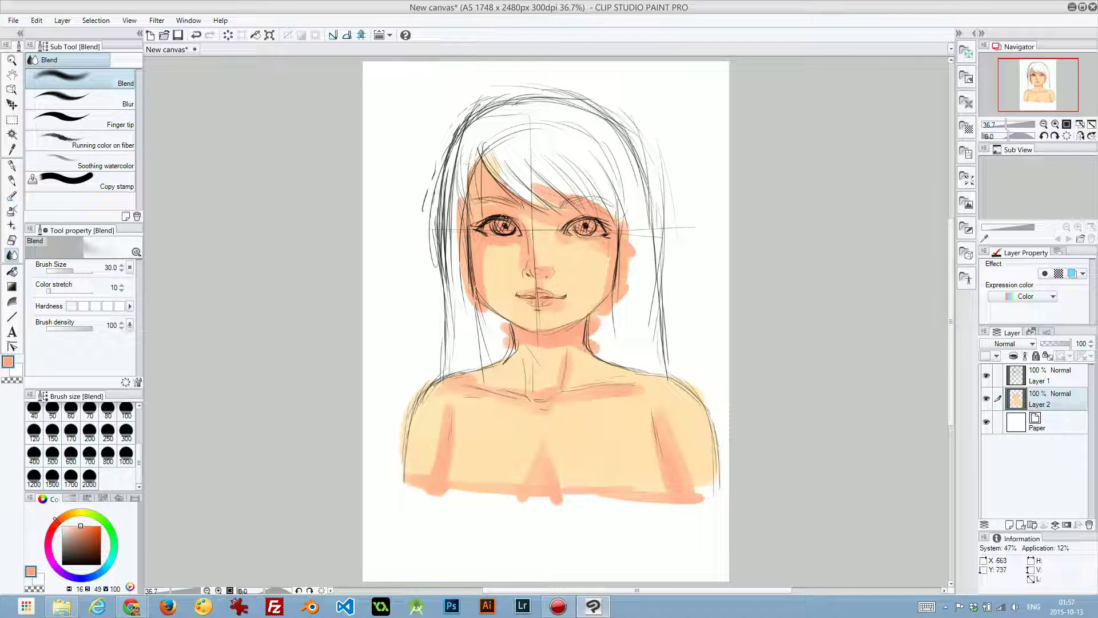
key(])
key(])
key(])
key(])
key(])
key(])
key(])
key(])
key(])
key([)
key([)
key([)
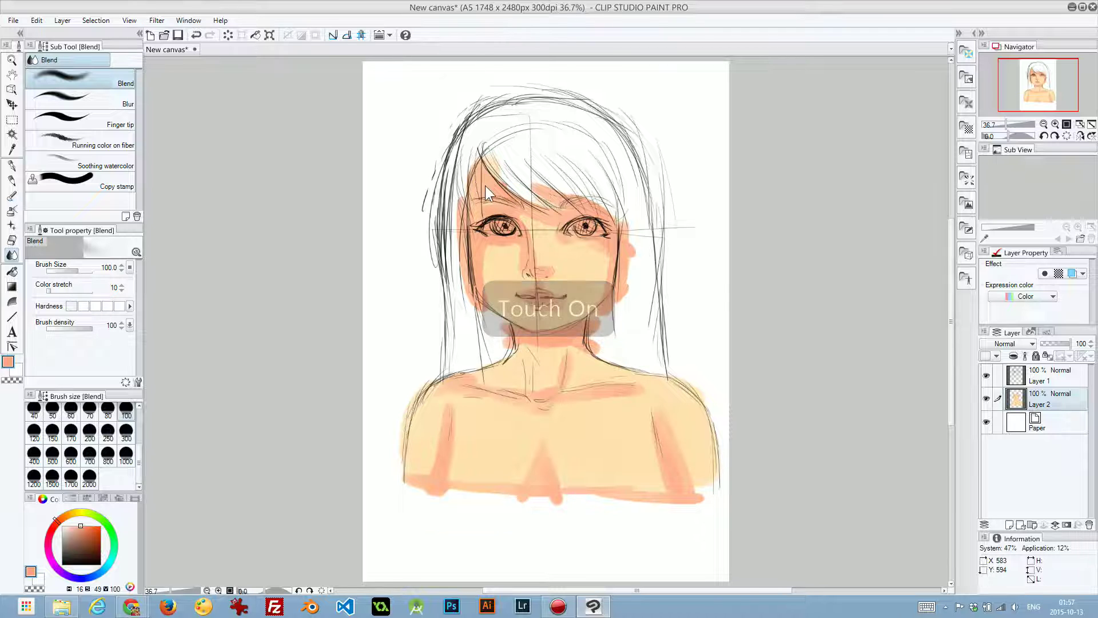
scroll(485, 185, up, 2)
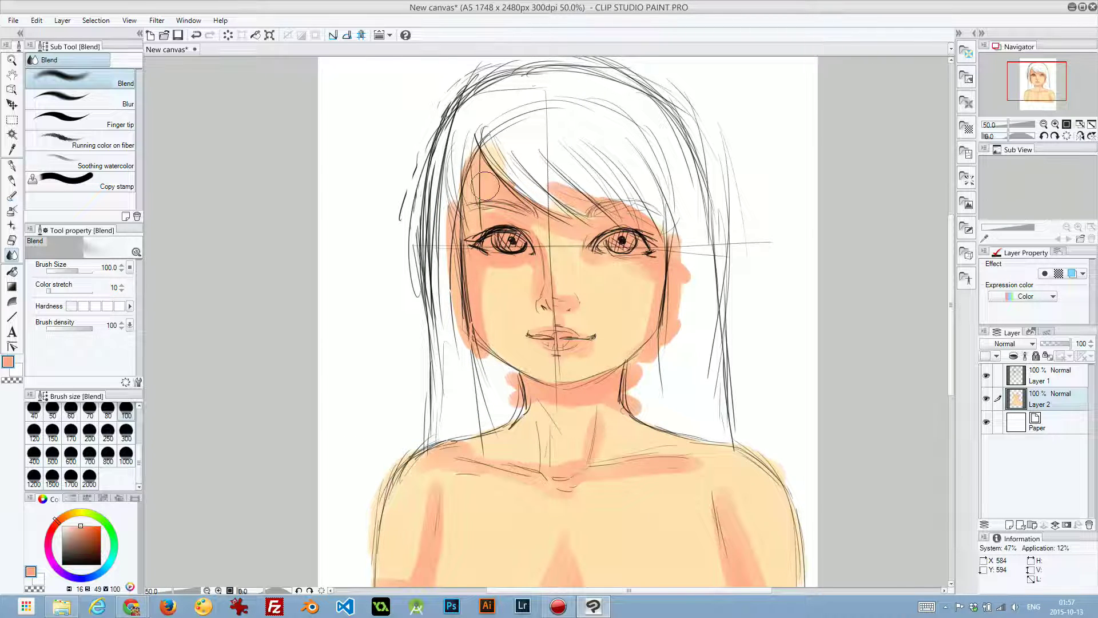
key(minus)
key(minus)
key(minus)
key(minus)
key(minus)
key(minus)
key(minus)
key(minus)
key(minus)
key(minus)
key(minus)
key(minus)
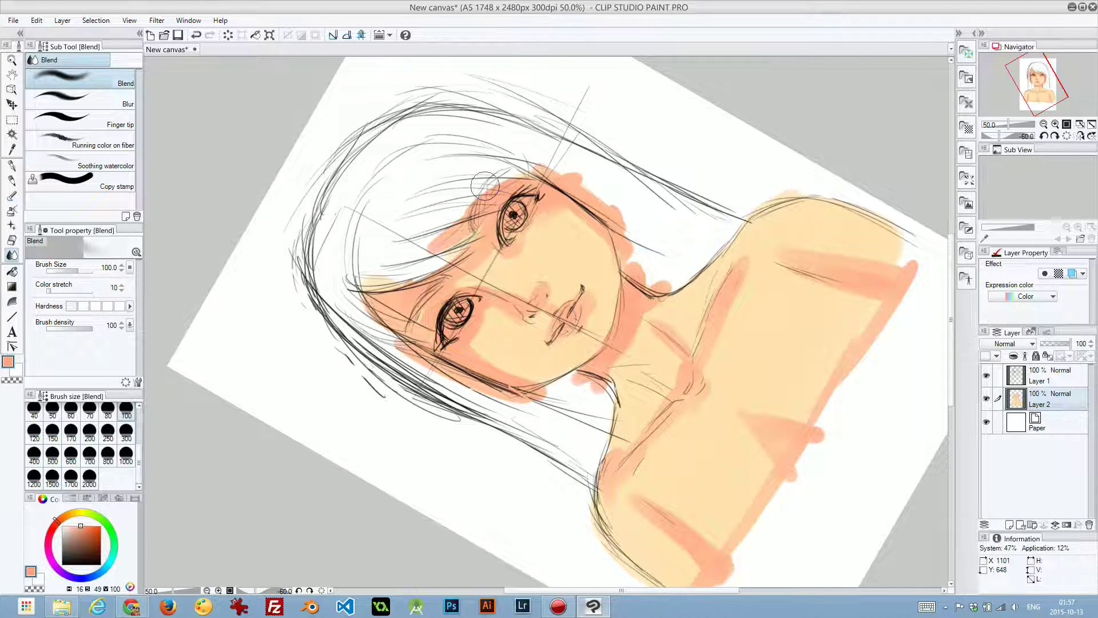
key(minus)
key(minus)
key(minus)
key(minus)
key(minus)
key(minus)
key(minus)
key(minus)
key(minus)
key(minus)
key(minus)
key(minus)
key(minus)
key(minus)
key(minus)
key(minus)
key(minus)
key(minus)
key(minus)
key(minus)
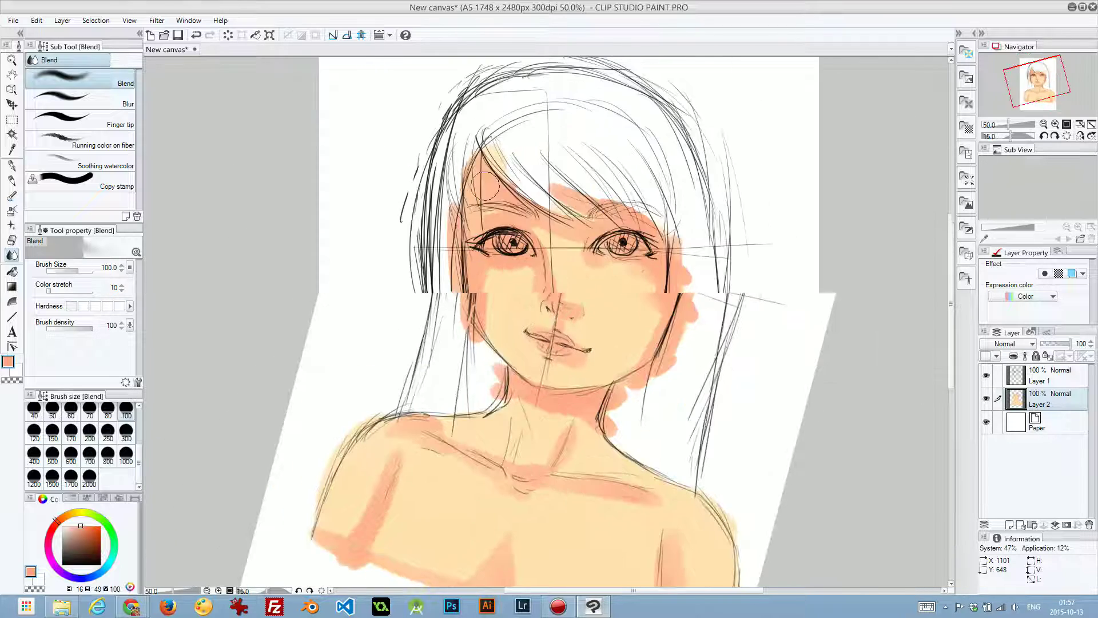
key(minus)
key(minus)
key(minus)
key(minus)
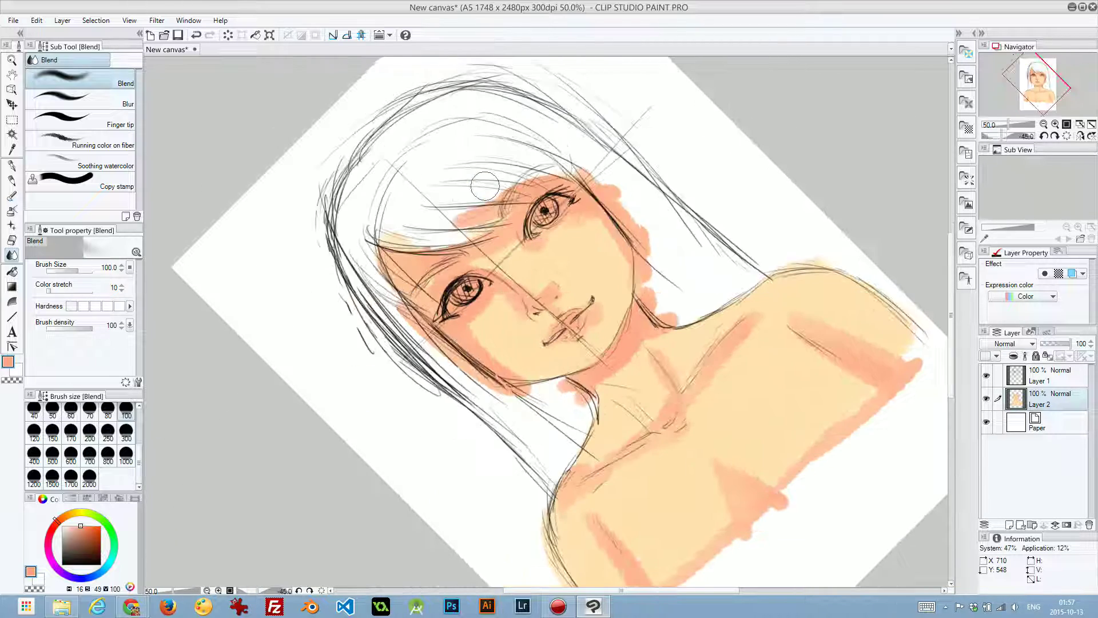
key(minus)
key(minus)
key(minus)
key(minus)
key(minus)
key(minus)
key(minus)
key(minus)
key(minus)
key(minus)
key(minus)
key(minus)
key(minus)
key(minus)
key(minus)
key(minus)
key(minus)
key(minus)
key(minus)
key(minus)
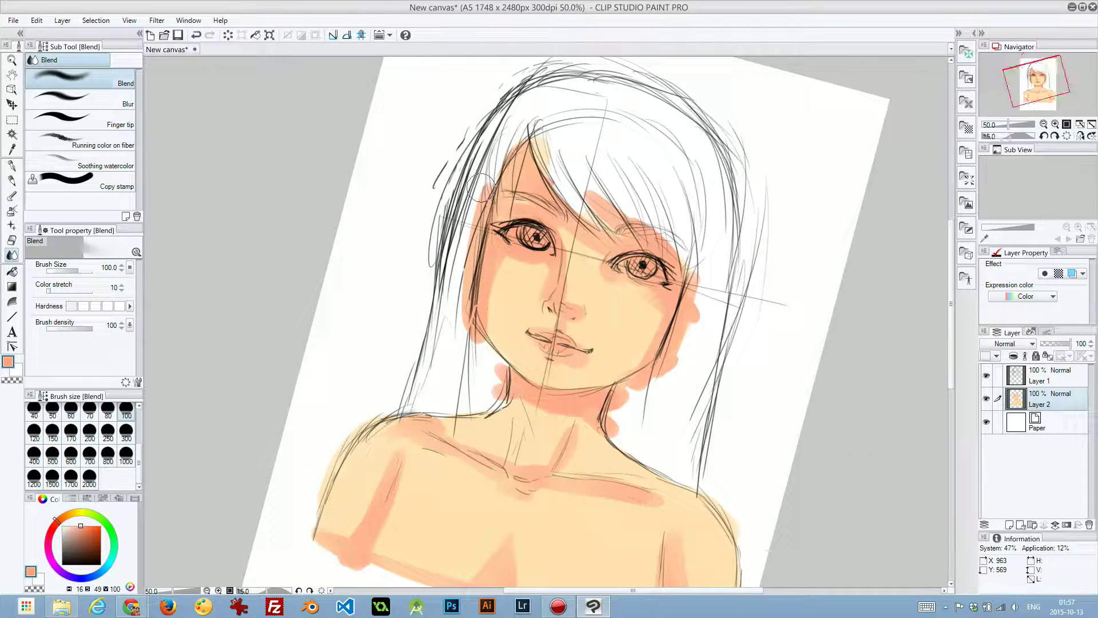
key(minus)
key(minus)
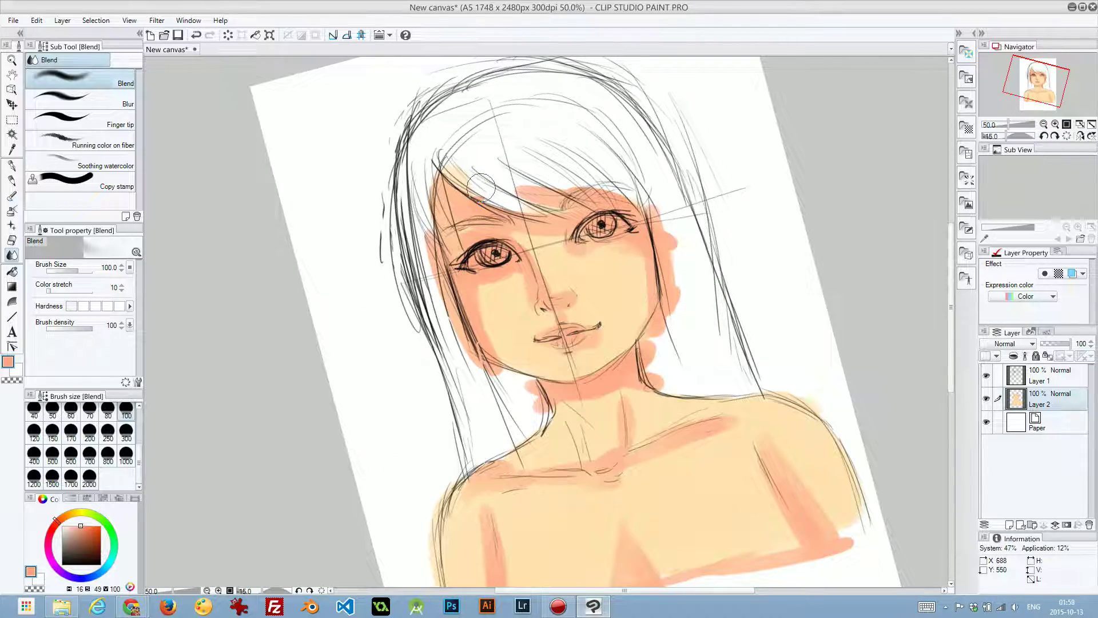
key(minus)
key(minus)
key(minus)
key(minus)
key(minus)
key(minus)
key(minus)
key(minus)
key(minus)
key(minus)
key(minus)
key(minus)
key(minus)
key(minus)
key(minus)
key(minus)
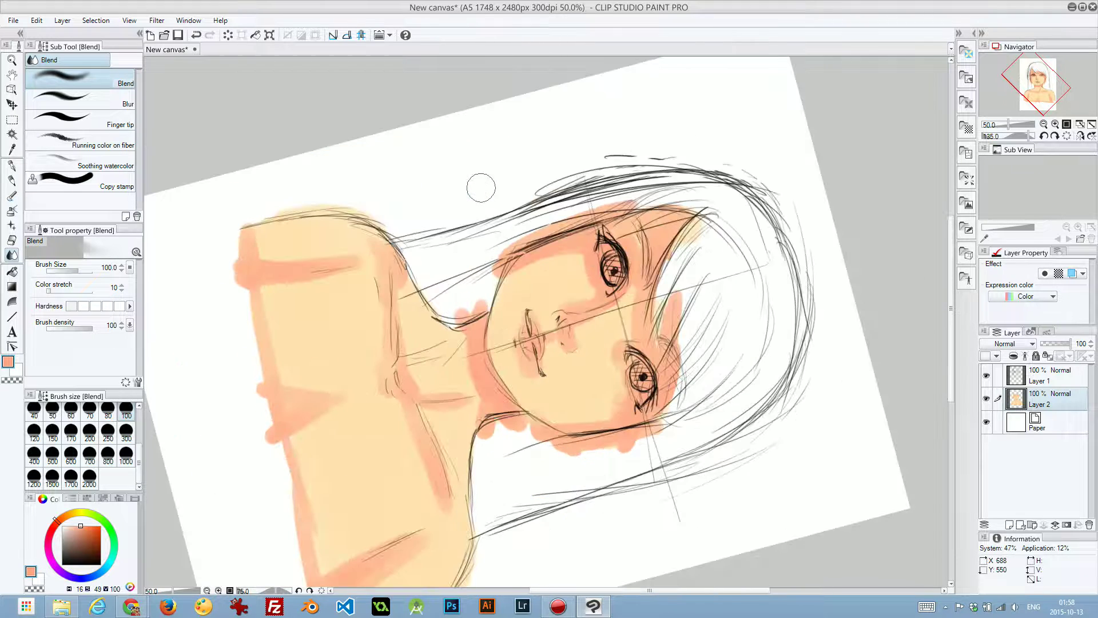
key(minus)
key(minus)
key(minus)
key(minus)
key(minus)
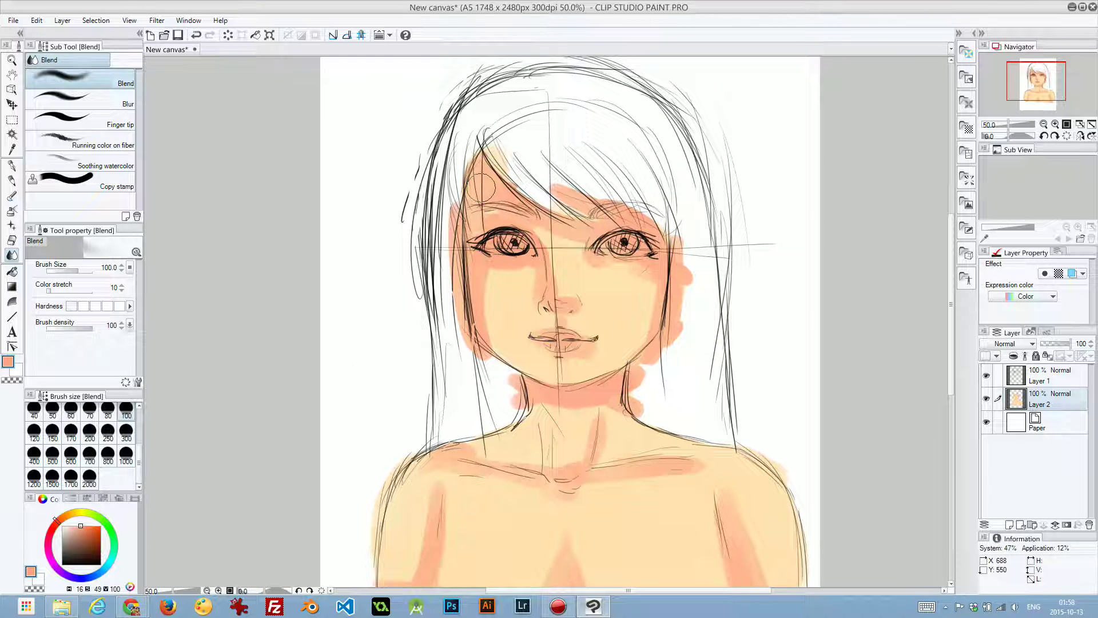
Blend the salmon shading into the skin tone around the eyes, nose, mouth and both sides of the face.
scroll(480, 187, up, 1)
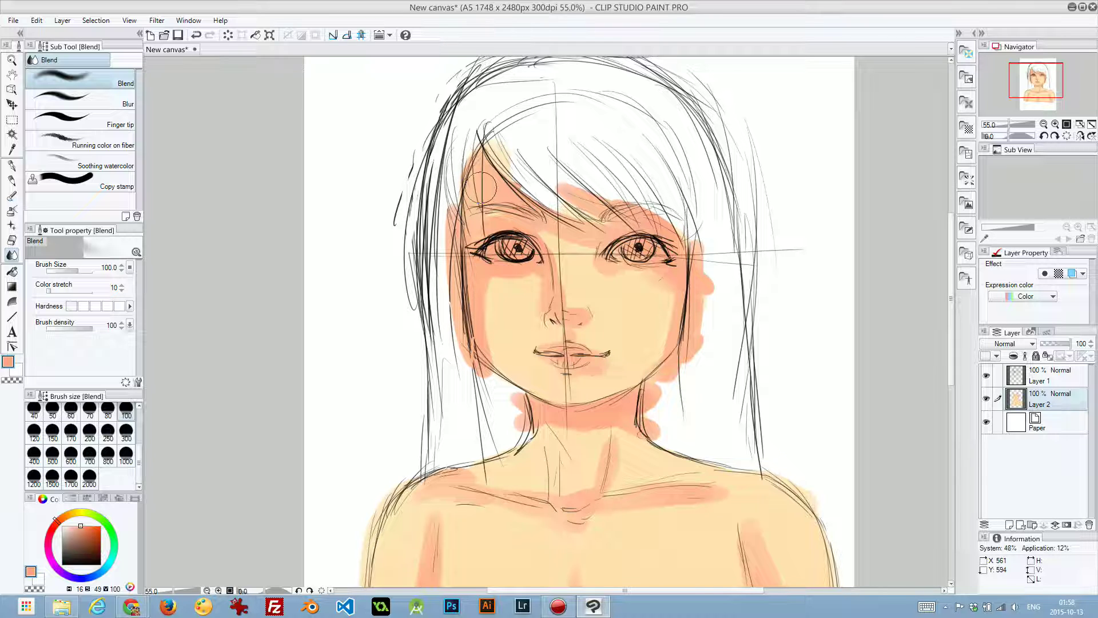
drag(514, 426, 428, 460)
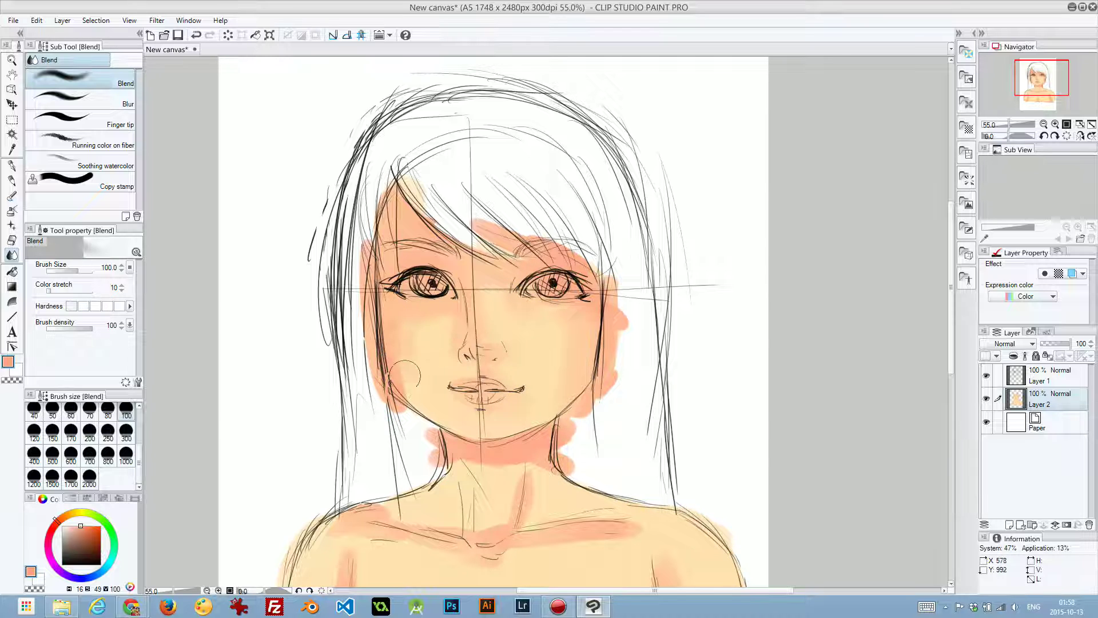
mouse_move(422, 394)
mouse_down()
mouse_move(347, 214)
mouse_move(368, 197)
mouse_move(357, 297)
mouse_move(358, 257)
mouse_move(451, 417)
mouse_up()
mouse_move(643, 271)
mouse_down()
mouse_move(617, 228)
mouse_move(605, 457)
mouse_move(595, 444)
mouse_move(618, 367)
mouse_up()
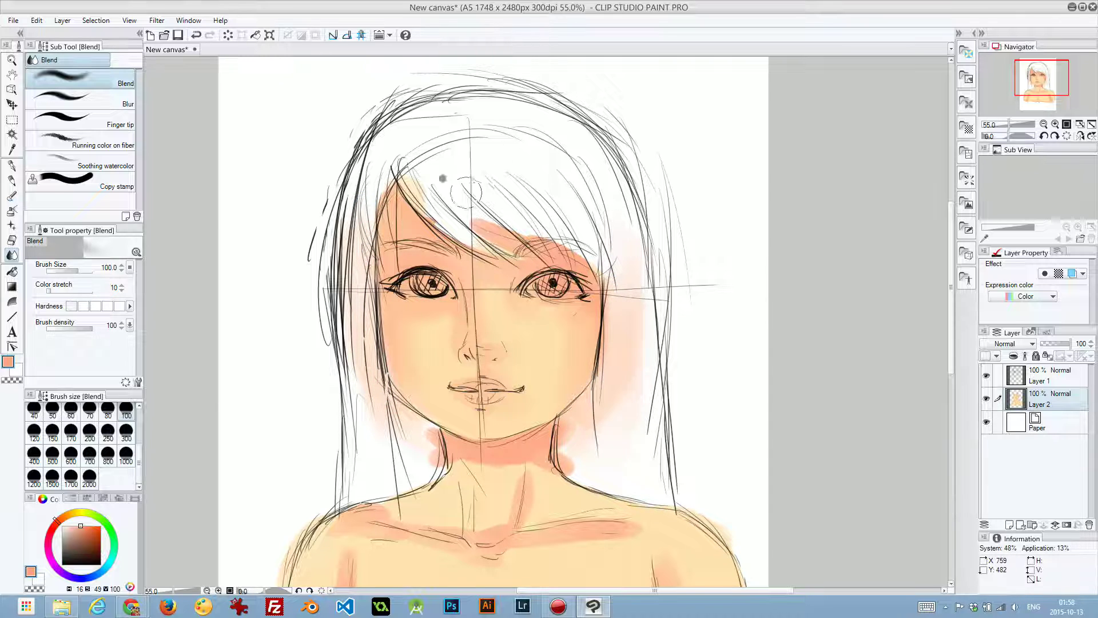
Blend the shading along the lower edge of the fringe and at both sides of the neck.
mouse_move(466, 194)
mouse_down()
mouse_move(486, 223)
mouse_move(526, 221)
mouse_move(594, 241)
mouse_move(492, 210)
mouse_move(509, 224)
mouse_up()
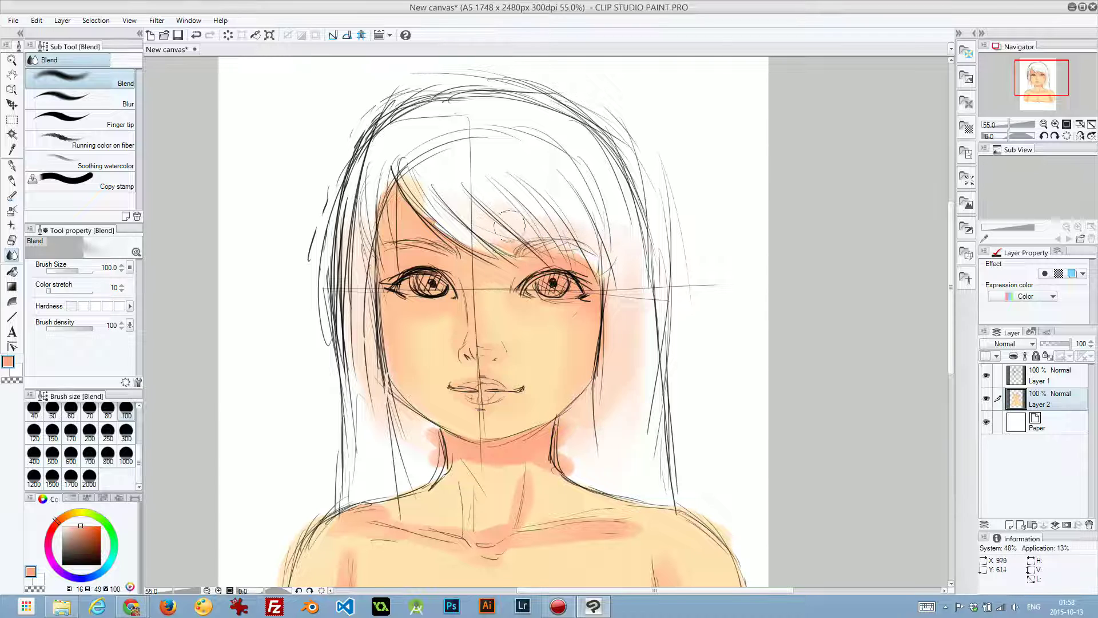
mouse_move(396, 161)
mouse_down()
mouse_move(436, 207)
mouse_move(439, 188)
mouse_move(575, 241)
mouse_up()
mouse_move(463, 416)
mouse_down()
mouse_move(407, 428)
mouse_move(422, 474)
mouse_move(428, 437)
mouse_up()
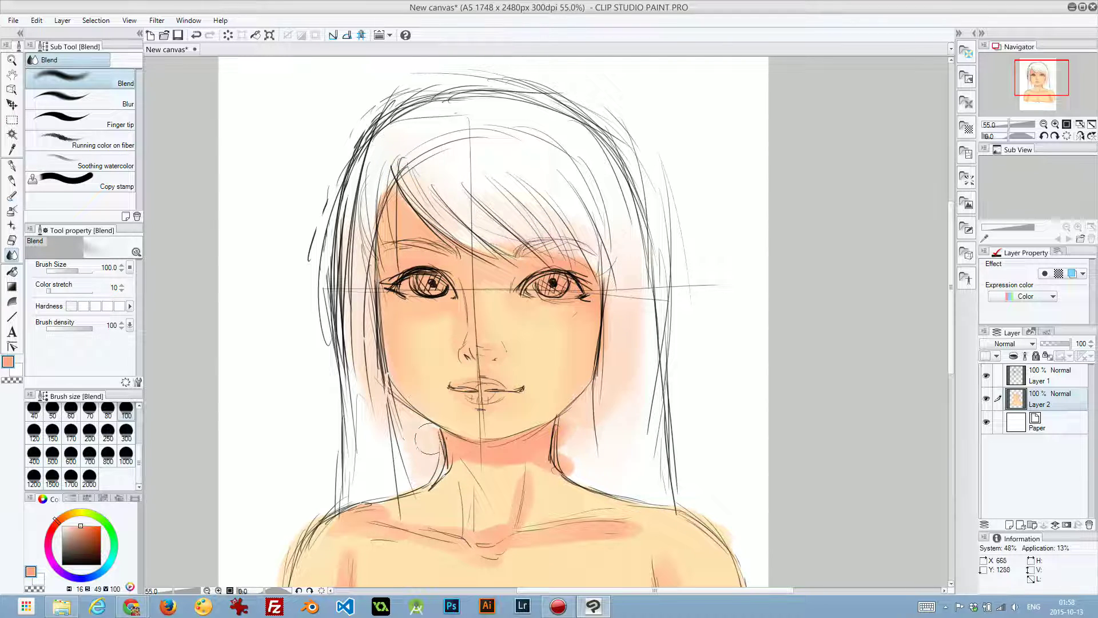
mouse_move(575, 421)
mouse_down()
mouse_move(587, 466)
mouse_move(453, 466)
mouse_move(547, 461)
mouse_up()
Blend the salmon strokes on the neck, along the collarbones and over the left-hand shoulder.
scroll(521, 372, down, 4)
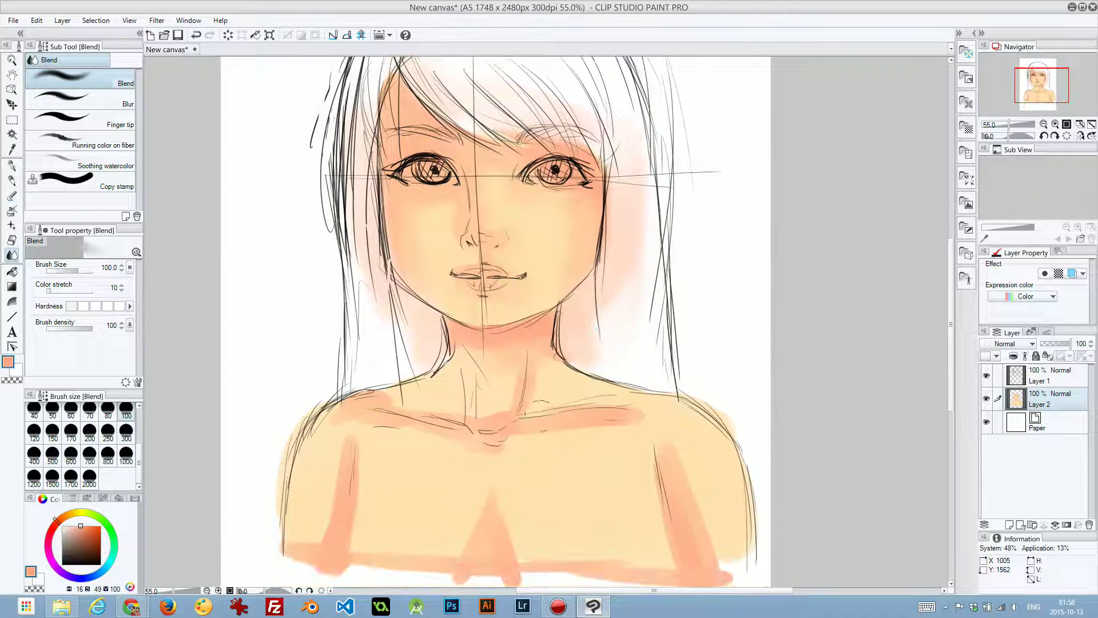
drag(515, 377, 507, 418)
mouse_move(473, 451)
mouse_down()
mouse_move(645, 433)
mouse_move(556, 443)
mouse_up()
drag(629, 405, 452, 440)
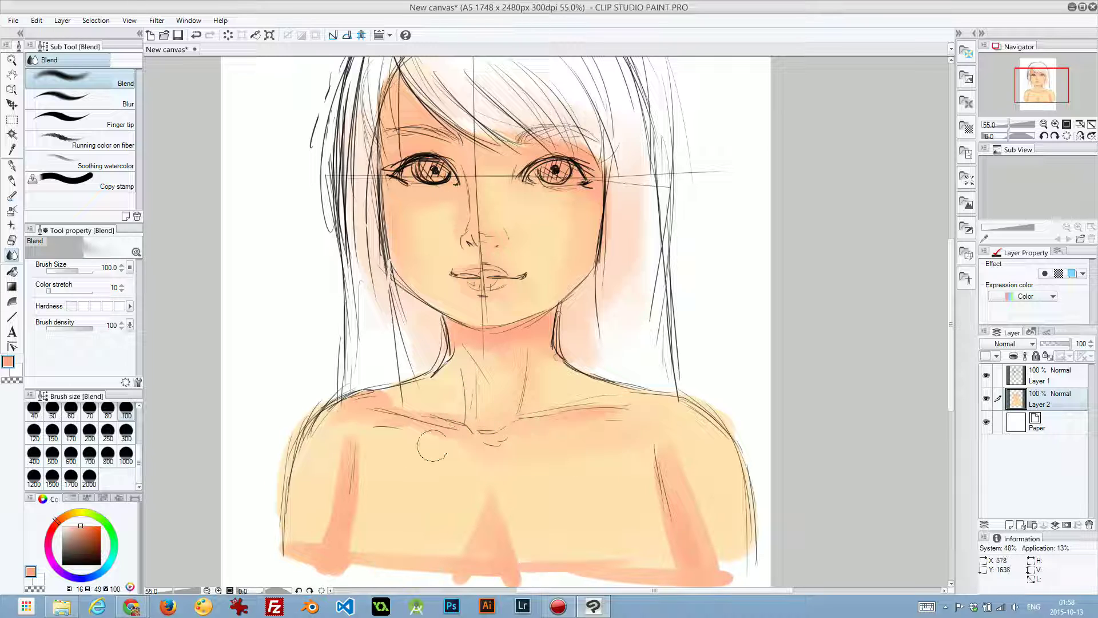
mouse_move(308, 426)
mouse_down()
mouse_move(367, 383)
mouse_move(399, 393)
mouse_move(419, 374)
mouse_move(393, 370)
mouse_move(337, 408)
mouse_up()
drag(404, 389, 417, 399)
Blend the salmon strokes beside both arms, at the centre of the chest and along the lower torso edge.
mouse_move(364, 478)
mouse_down()
mouse_move(344, 437)
mouse_move(282, 548)
mouse_move(338, 564)
mouse_move(407, 485)
mouse_up()
drag(362, 437, 361, 538)
mouse_move(360, 458)
mouse_down()
mouse_move(376, 537)
mouse_move(412, 544)
mouse_move(520, 515)
mouse_move(466, 566)
mouse_move(520, 547)
mouse_up()
mouse_move(499, 573)
mouse_down()
mouse_move(465, 571)
mouse_move(480, 527)
mouse_up()
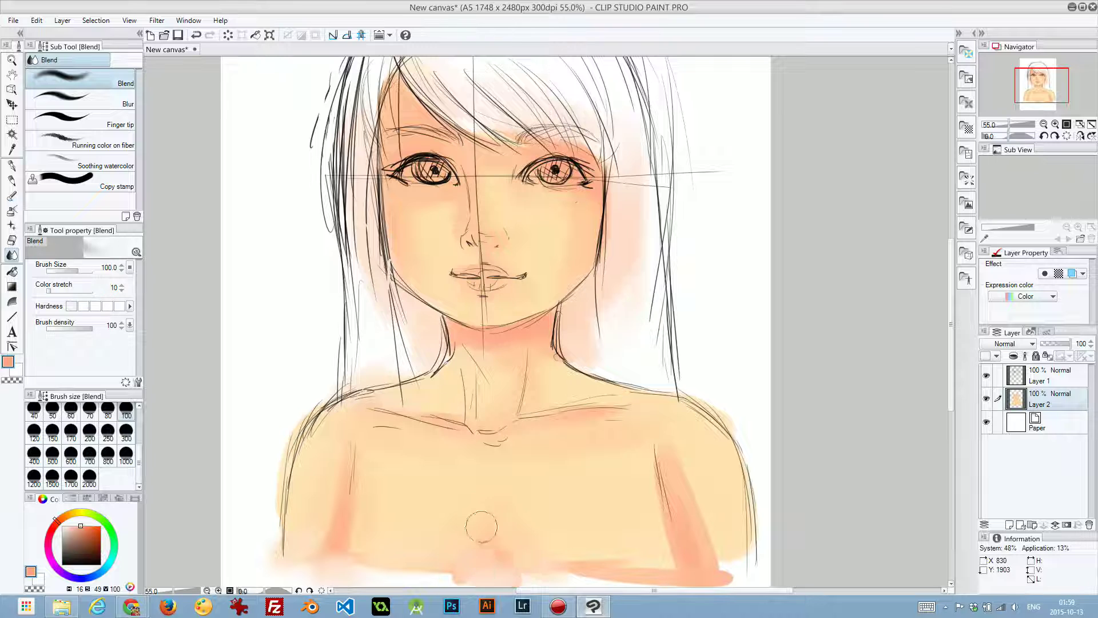
mouse_move(618, 558)
mouse_down()
mouse_move(536, 558)
mouse_move(610, 568)
mouse_move(650, 492)
mouse_move(728, 541)
mouse_move(721, 572)
mouse_move(763, 590)
mouse_up()
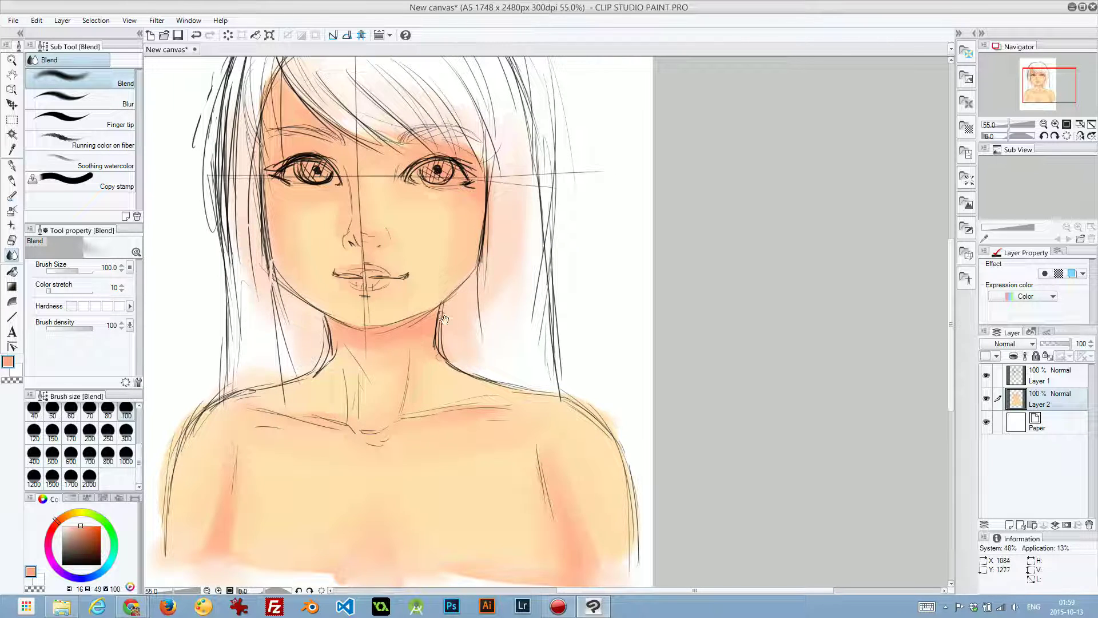
Switch back to the Dense watercolor brush and choose a darker orange with hue 16, saturation 66 and value 90.
drag(501, 286, 604, 373)
drag(560, 331, 600, 347)
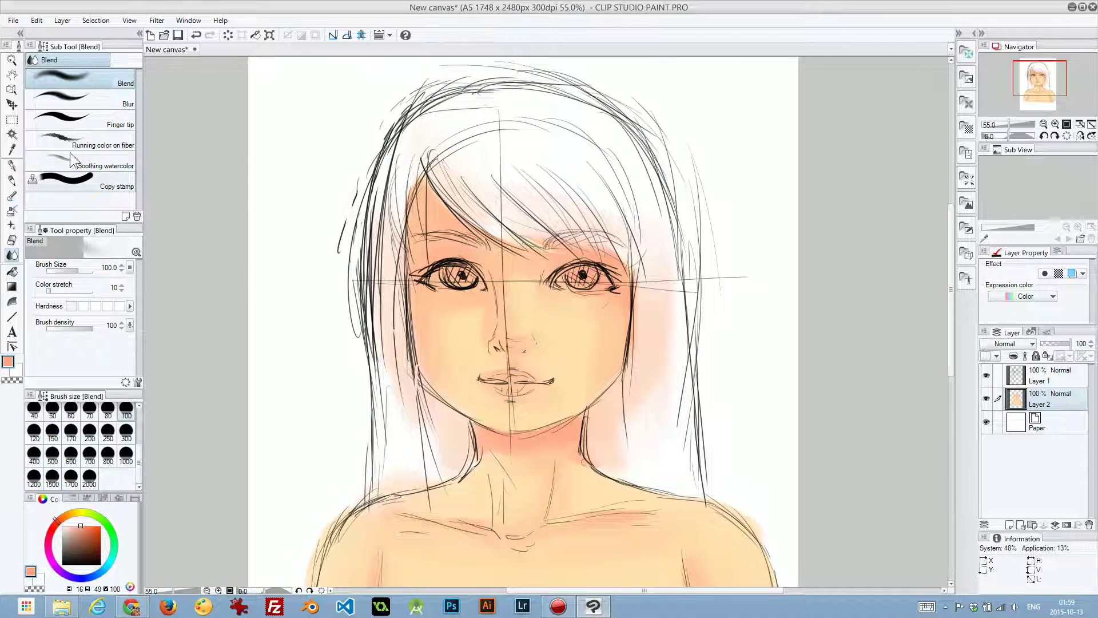
click(11, 196)
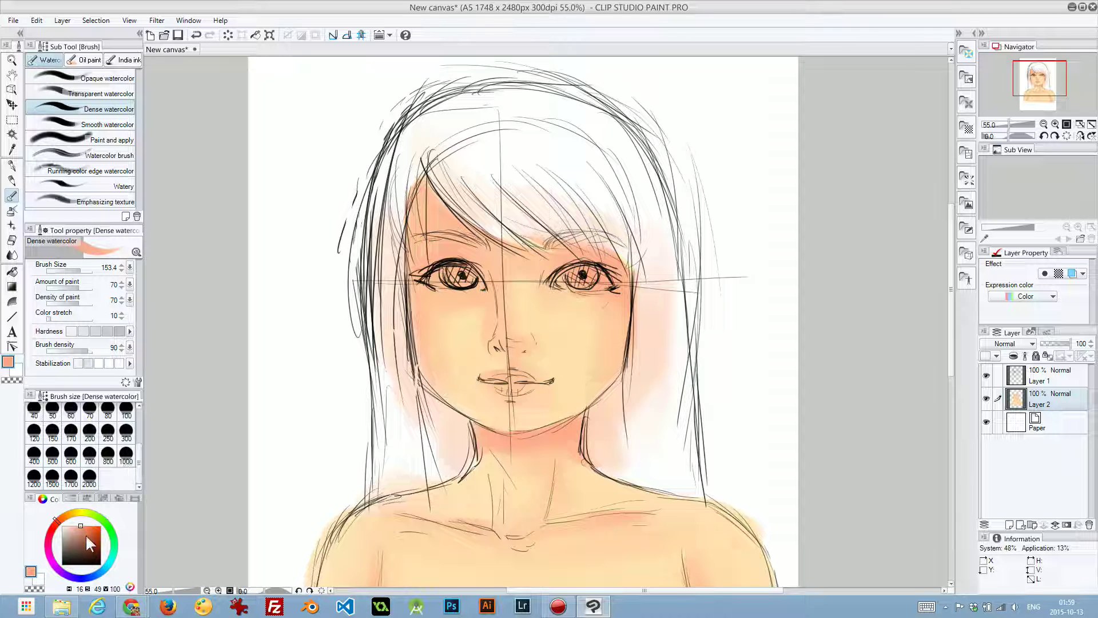
click(86, 530)
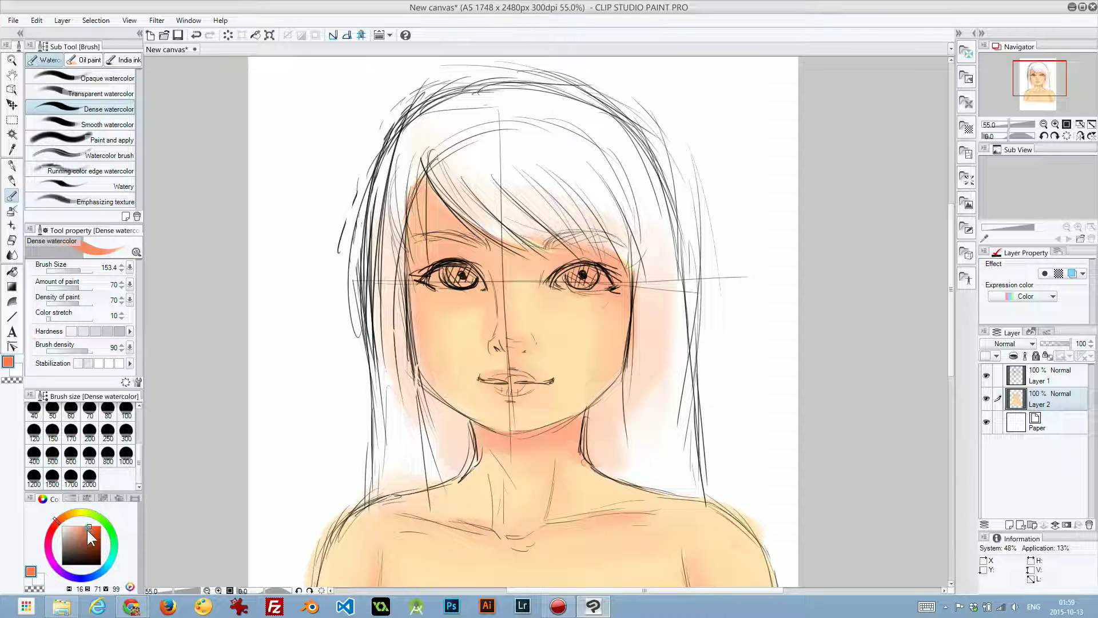
click(87, 530)
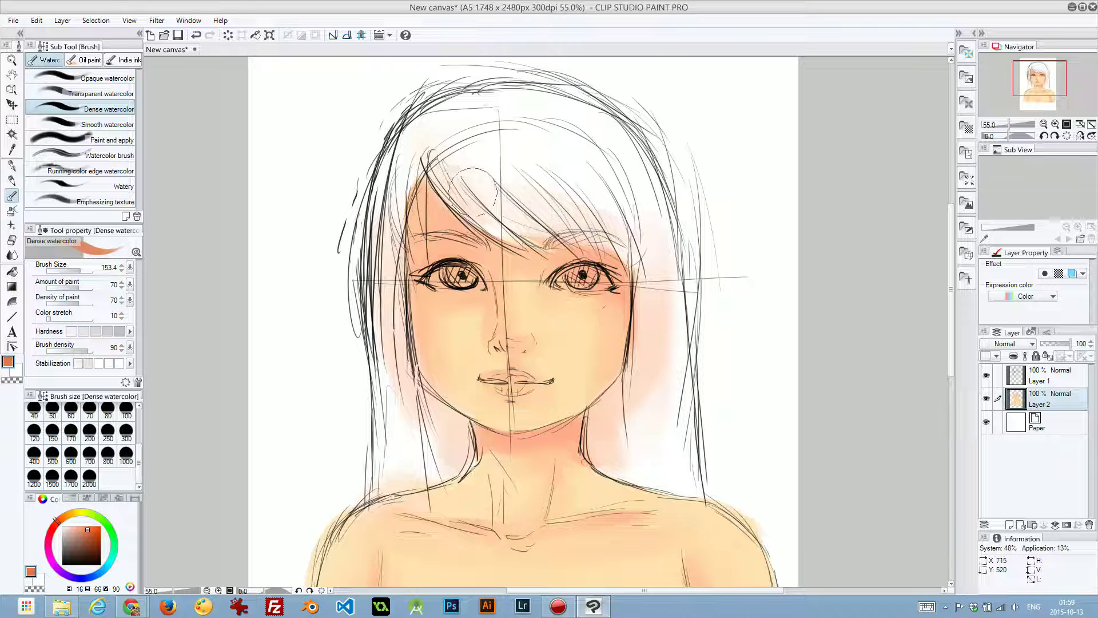
Paint darker orange shadows on the forehead below the fringe and around both eyes.
mouse_move(435, 198)
mouse_down()
mouse_move(423, 174)
mouse_move(487, 246)
mouse_move(515, 248)
mouse_move(420, 197)
mouse_up()
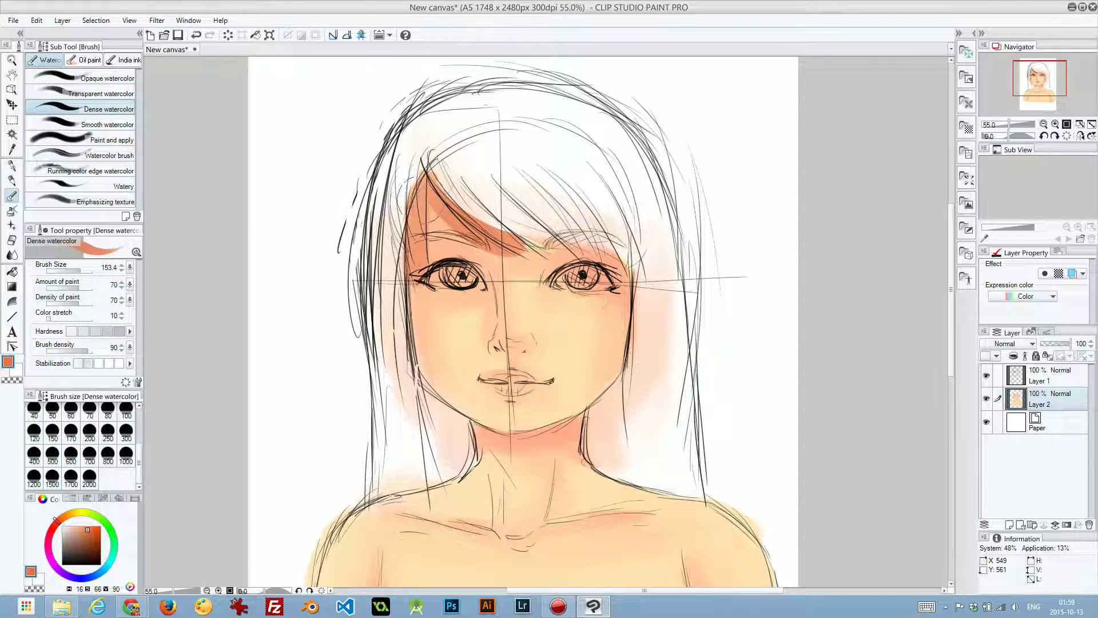
drag(515, 232, 632, 257)
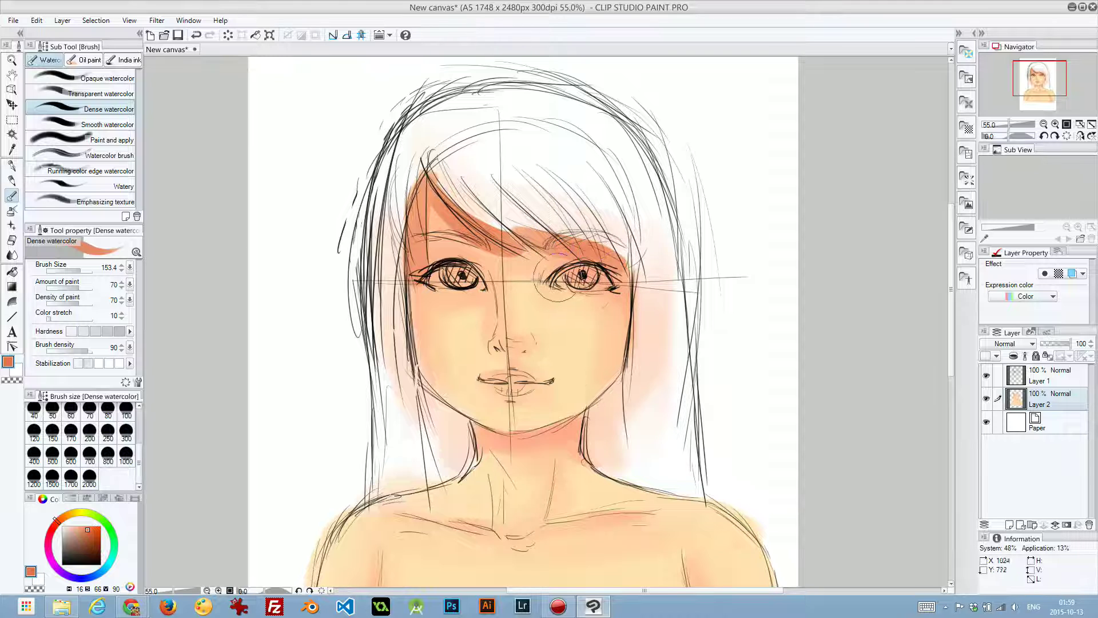
drag(543, 279, 596, 275)
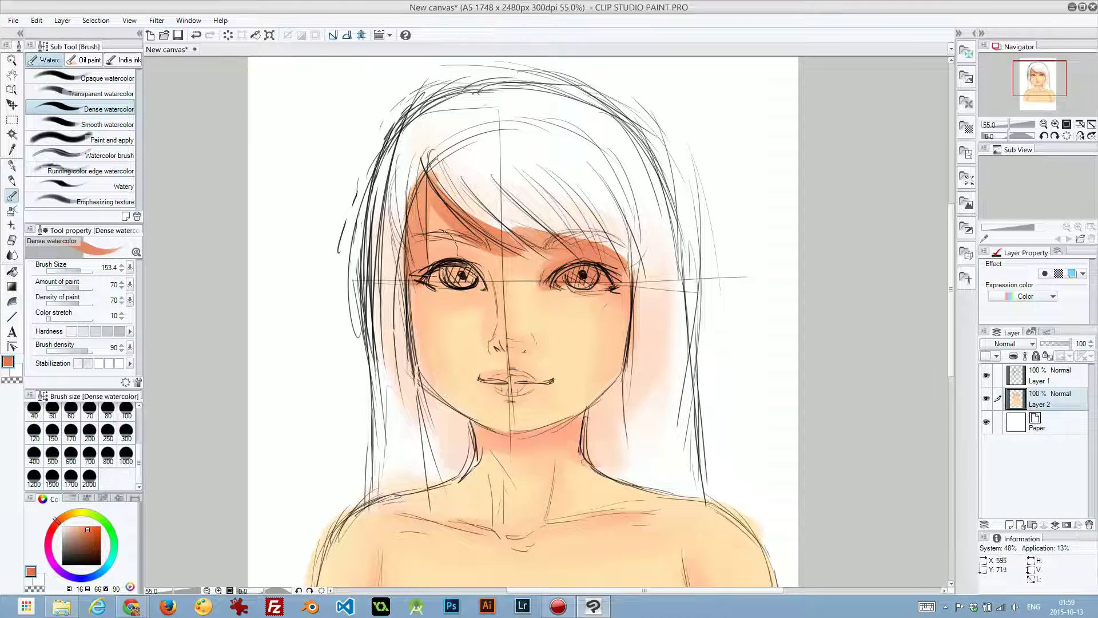
mouse_move(457, 276)
mouse_down()
mouse_move(444, 281)
mouse_move(471, 258)
mouse_up()
drag(537, 267, 566, 262)
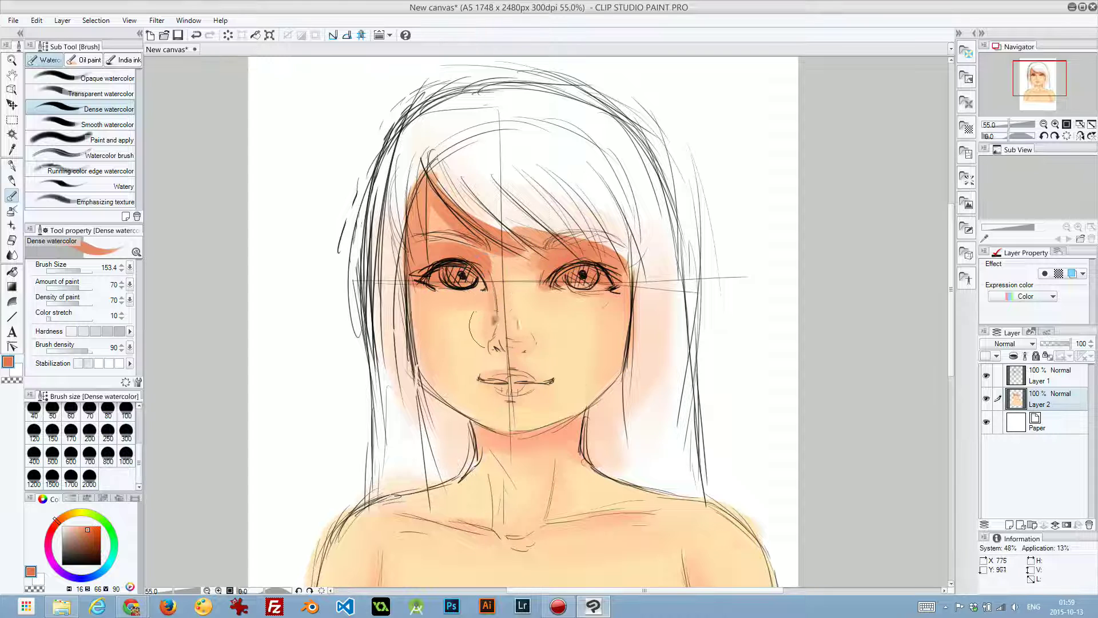
Paint darker orange shadows on the nose, the lips, the neck beneath the chin and the collarbones.
mouse_move(495, 327)
mouse_down()
mouse_move(483, 343)
mouse_move(497, 323)
mouse_move(518, 351)
mouse_move(480, 435)
mouse_move(543, 437)
mouse_move(592, 423)
mouse_up()
mouse_move(477, 435)
mouse_down()
mouse_move(575, 426)
mouse_move(509, 441)
mouse_up()
drag(559, 406, 548, 310)
mouse_move(505, 464)
mouse_down()
mouse_move(569, 426)
mouse_move(424, 428)
mouse_move(468, 443)
mouse_move(418, 429)
mouse_up()
drag(593, 396, 563, 295)
Paint darker orange shadows in the creases beside both arms and down the centre of the chest.
drag(658, 378, 672, 494)
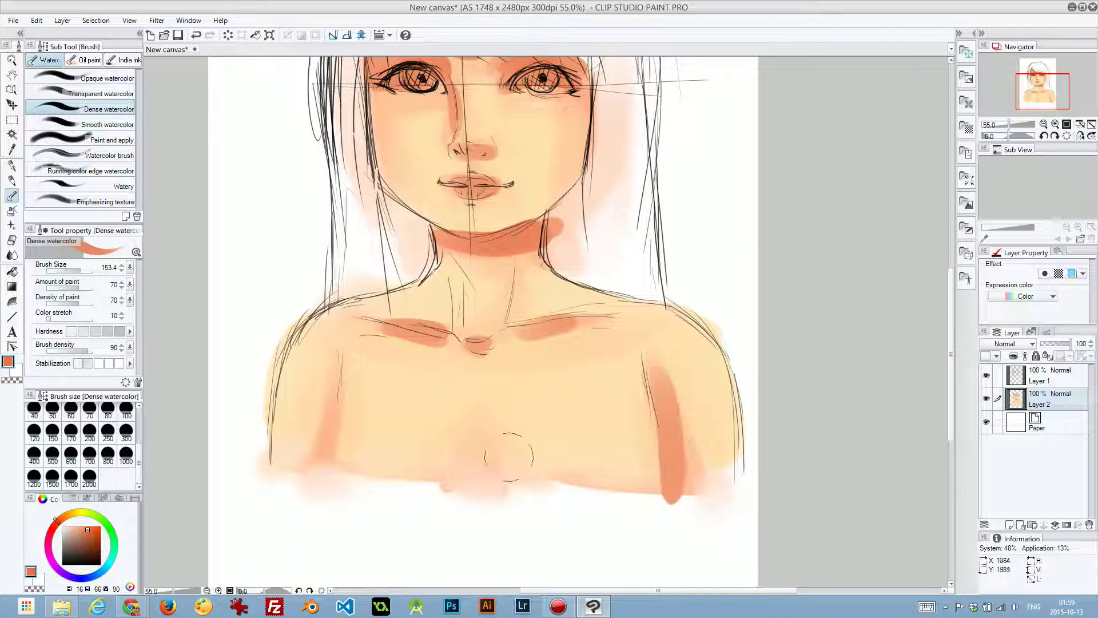
drag(476, 429, 487, 512)
drag(320, 481, 331, 368)
drag(320, 440, 258, 454)
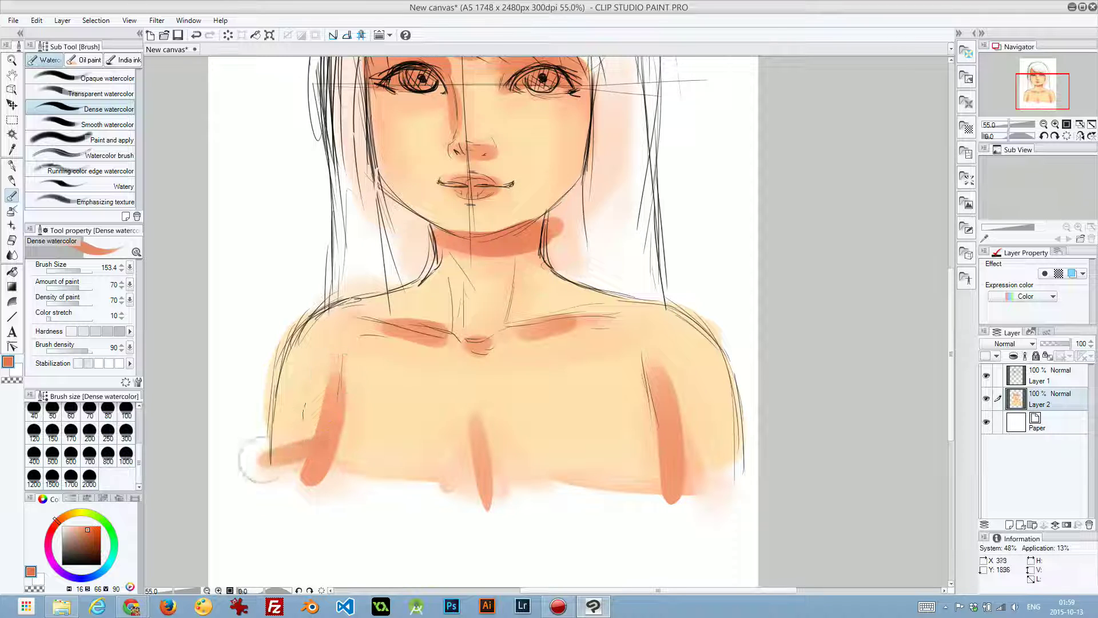
Blend the darker orange shadows on the arm creases, the centre of the chest, the neck and the collarbones.
click(12, 254)
mouse_move(406, 461)
mouse_down()
mouse_move(254, 460)
mouse_move(271, 476)
mouse_move(331, 473)
mouse_move(296, 451)
mouse_move(328, 370)
mouse_move(309, 436)
mouse_move(351, 377)
mouse_up()
mouse_move(470, 416)
mouse_down()
mouse_move(458, 462)
mouse_move(492, 424)
mouse_move(501, 478)
mouse_move(468, 489)
mouse_move(494, 502)
mouse_up()
mouse_move(468, 395)
mouse_down()
mouse_move(475, 450)
mouse_move(509, 437)
mouse_up()
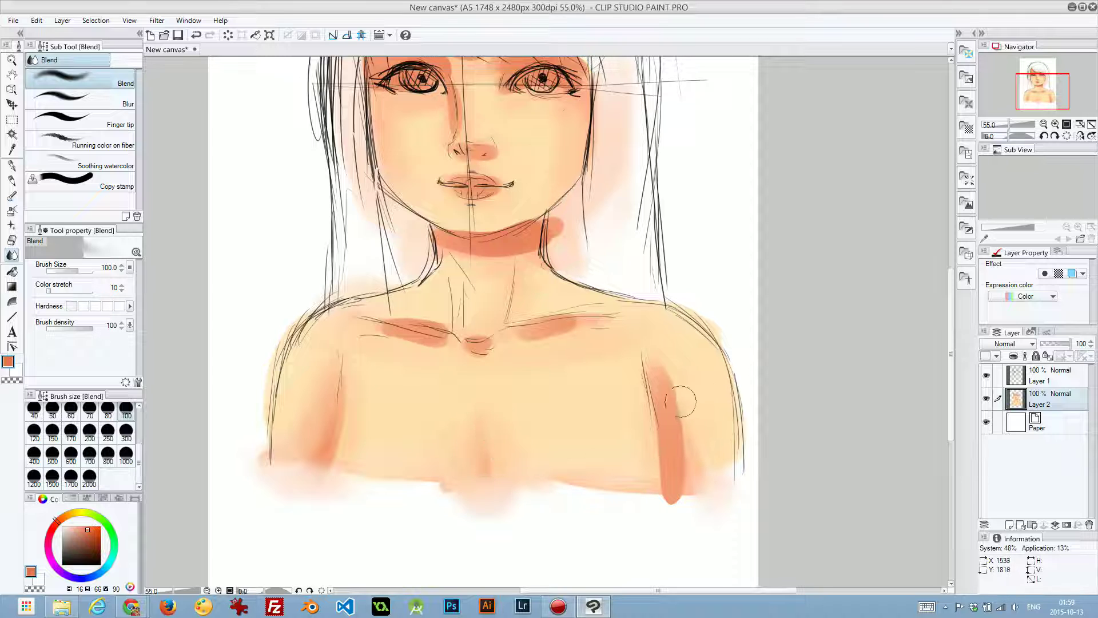
mouse_move(678, 392)
mouse_down()
mouse_move(694, 466)
mouse_move(691, 417)
mouse_move(683, 488)
mouse_move(670, 499)
mouse_move(690, 472)
mouse_move(679, 452)
mouse_move(654, 509)
mouse_move(645, 492)
mouse_move(691, 505)
mouse_up()
mouse_move(489, 255)
mouse_down()
mouse_move(423, 239)
mouse_move(438, 257)
mouse_move(493, 262)
mouse_move(565, 222)
mouse_move(560, 240)
mouse_move(511, 265)
mouse_move(558, 223)
mouse_up()
mouse_move(449, 331)
mouse_down()
mouse_move(393, 344)
mouse_move(349, 299)
mouse_move(492, 333)
mouse_up()
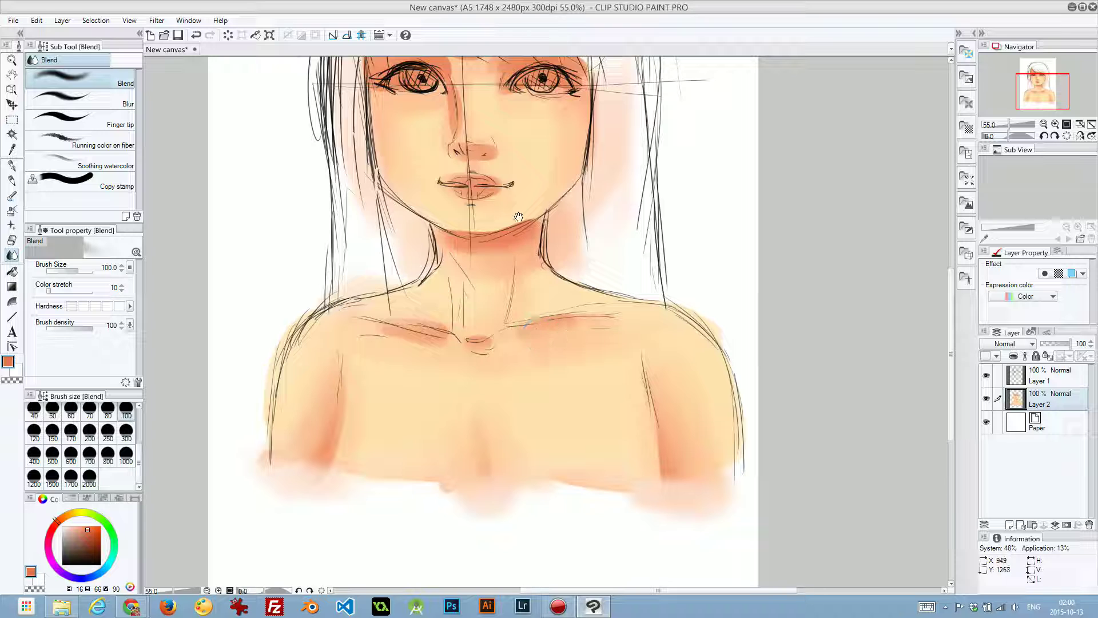
Blend the darker orange shadows on the forehead below the fringe, around the eyes, and on the nose and lips.
mouse_move(522, 216)
mouse_down()
mouse_move(557, 221)
mouse_move(548, 387)
mouse_up()
mouse_move(385, 203)
mouse_down()
mouse_move(419, 249)
mouse_move(444, 255)
mouse_move(425, 271)
mouse_move(401, 271)
mouse_move(387, 257)
mouse_move(385, 212)
mouse_move(467, 252)
mouse_move(422, 197)
mouse_move(584, 245)
mouse_up()
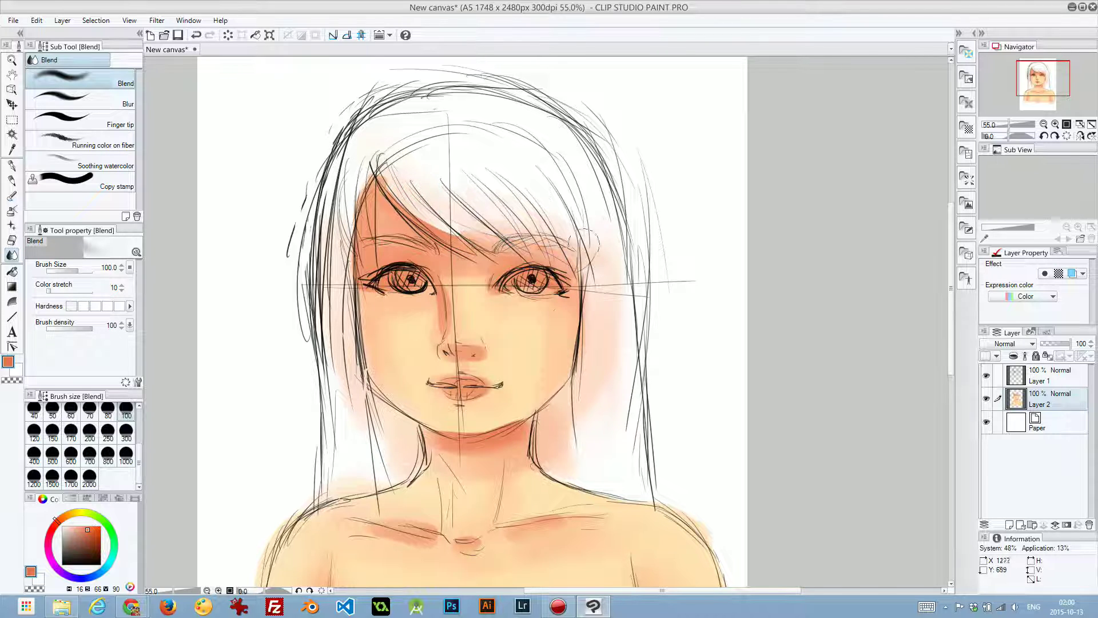
drag(384, 174, 457, 215)
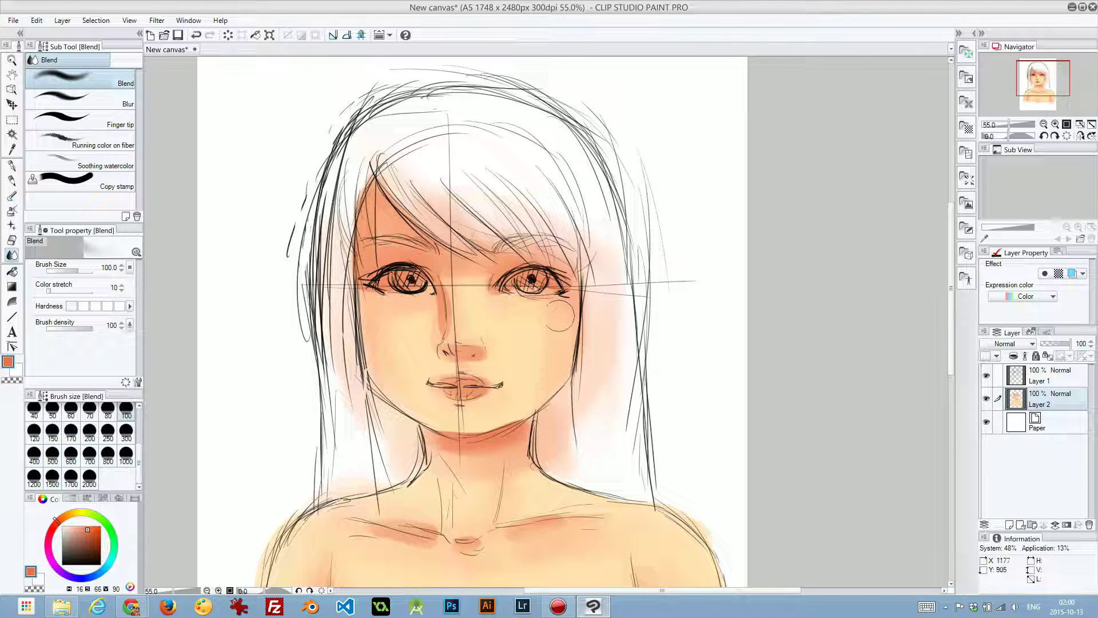
drag(502, 292, 491, 277)
mouse_move(443, 307)
mouse_down()
mouse_move(431, 322)
mouse_move(443, 359)
mouse_move(478, 339)
mouse_move(493, 345)
mouse_up()
mouse_move(465, 405)
mouse_down()
mouse_move(434, 406)
mouse_move(500, 387)
mouse_move(472, 372)
mouse_up()
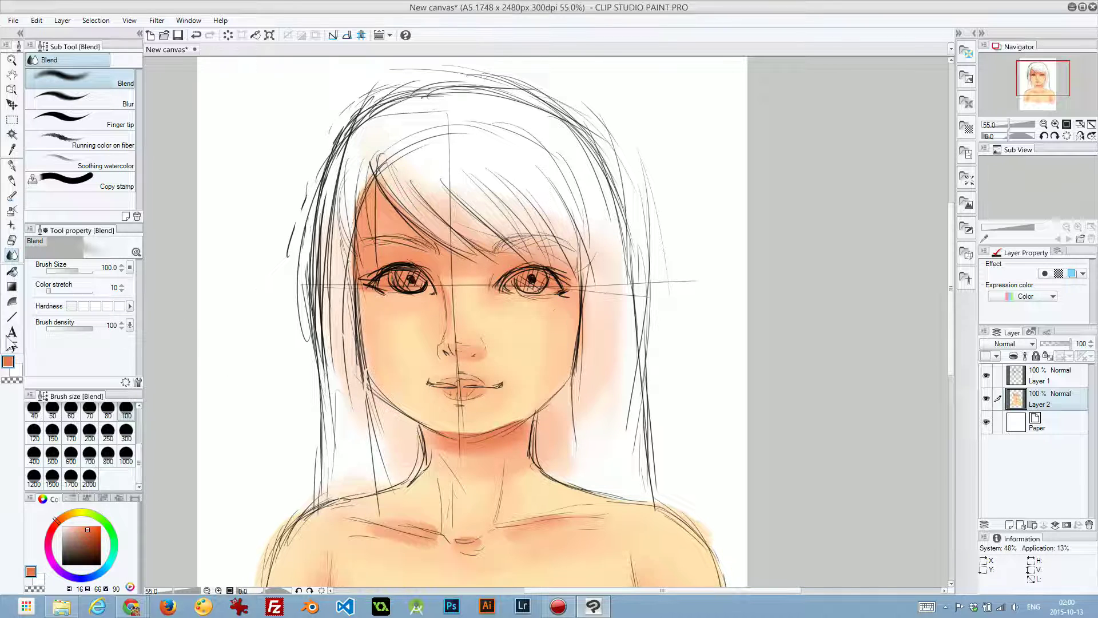
Paint a darker orange shadow with Dense watercolor along the face edge on the viewer's left cheek and blend it into the skin.
click(12, 195)
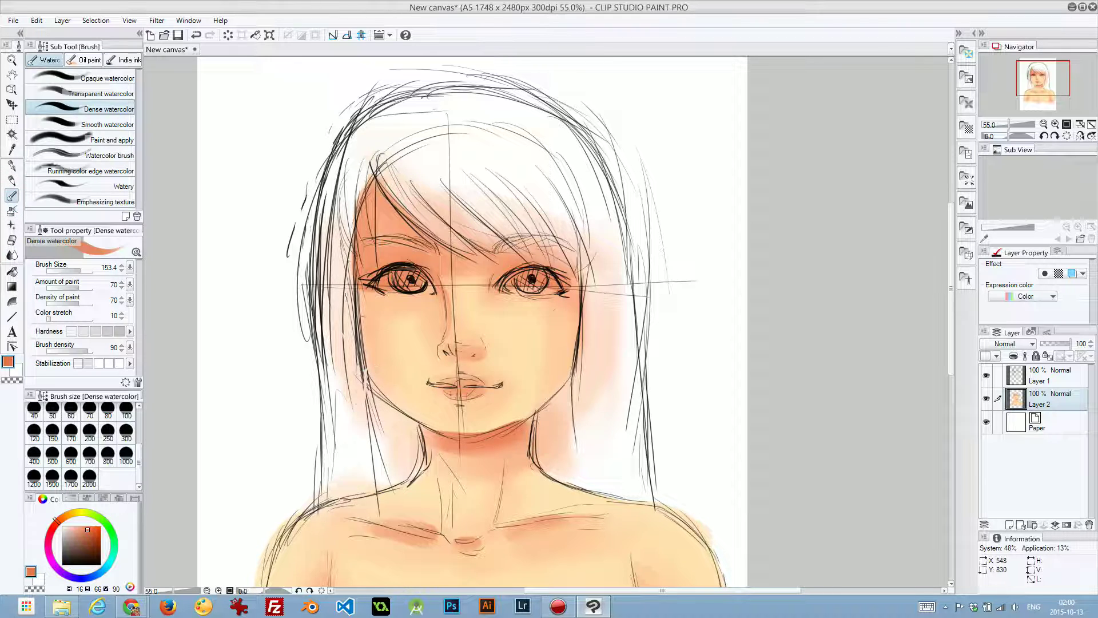
mouse_move(367, 300)
mouse_down()
mouse_move(372, 378)
mouse_move(400, 395)
mouse_up()
drag(375, 290, 379, 330)
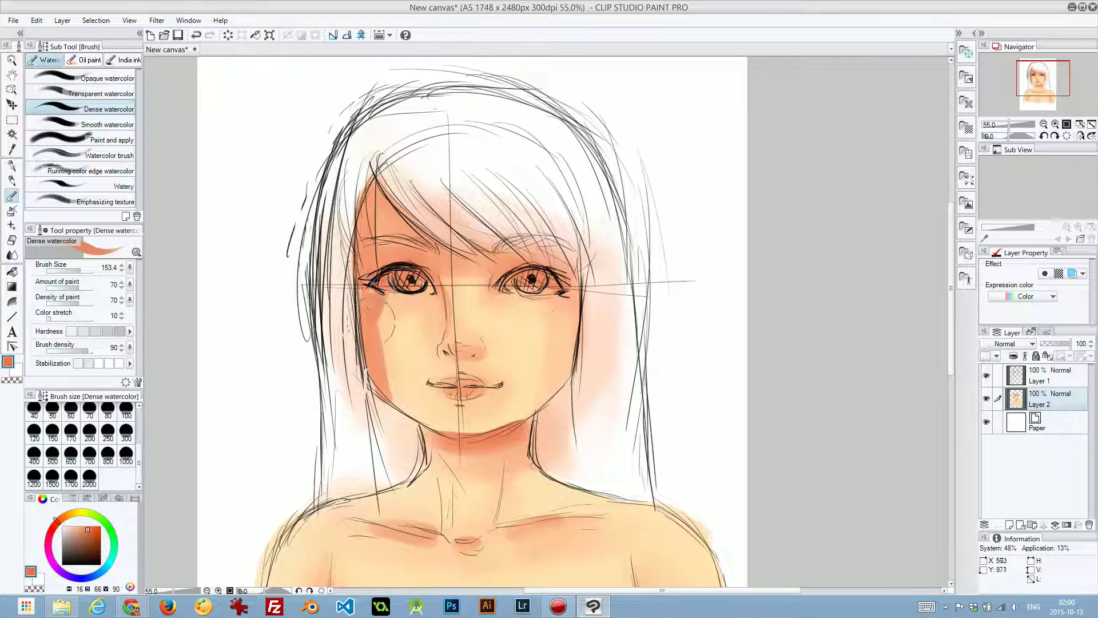
key(j)
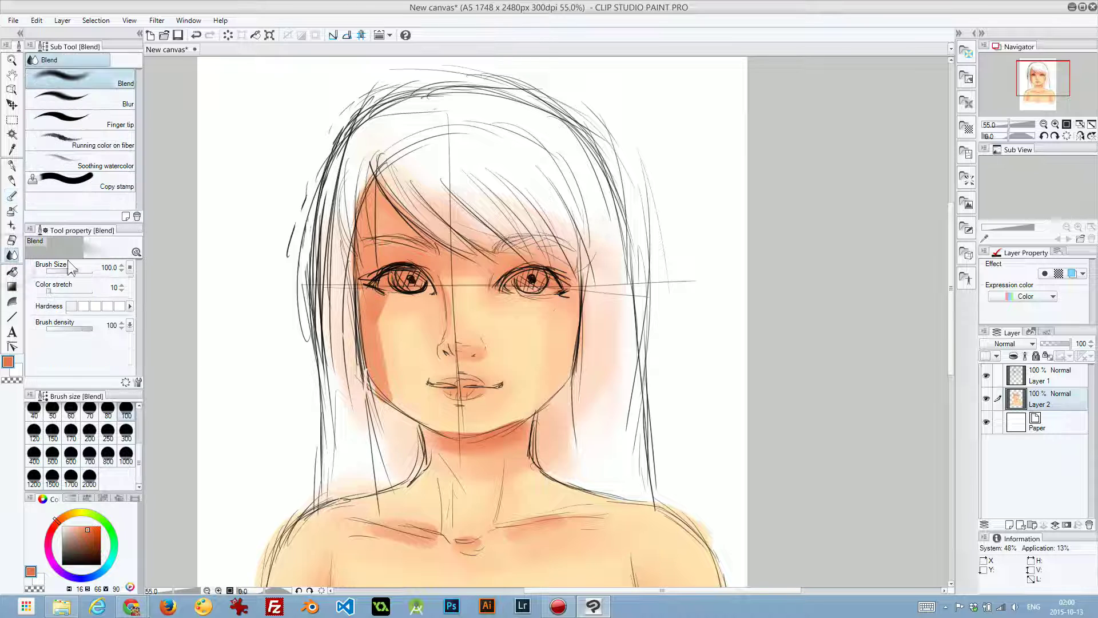
mouse_move(342, 359)
mouse_down()
mouse_move(391, 324)
mouse_move(390, 301)
mouse_move(389, 364)
mouse_move(384, 344)
mouse_move(404, 407)
mouse_move(349, 299)
mouse_move(400, 343)
mouse_move(392, 329)
mouse_move(426, 319)
mouse_up()
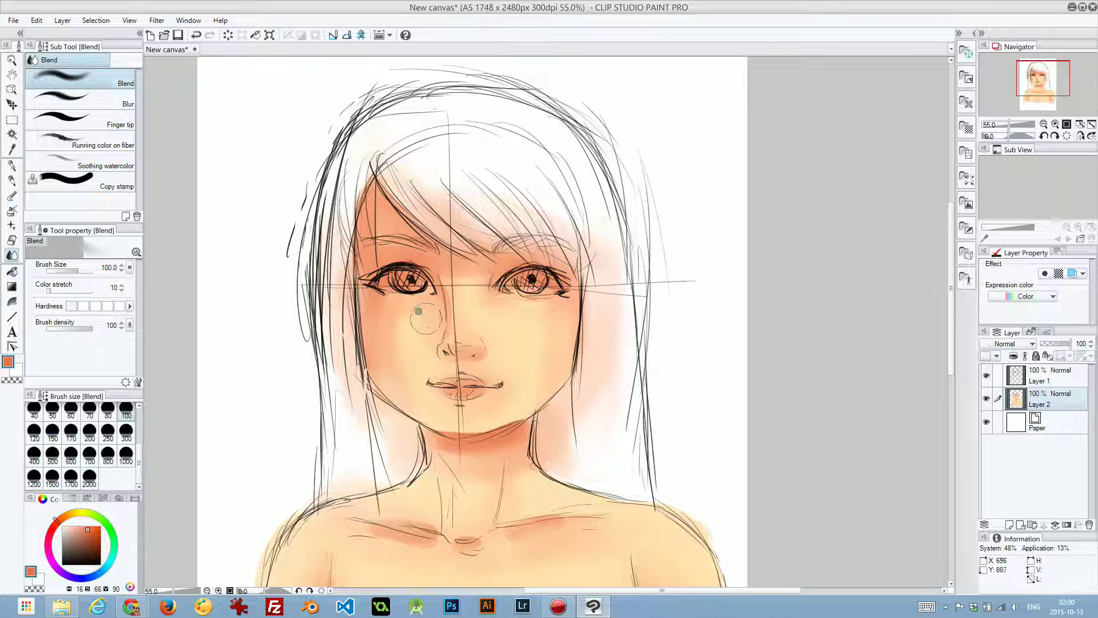
mouse_move(415, 357)
mouse_down()
mouse_move(409, 386)
mouse_move(418, 366)
mouse_up()
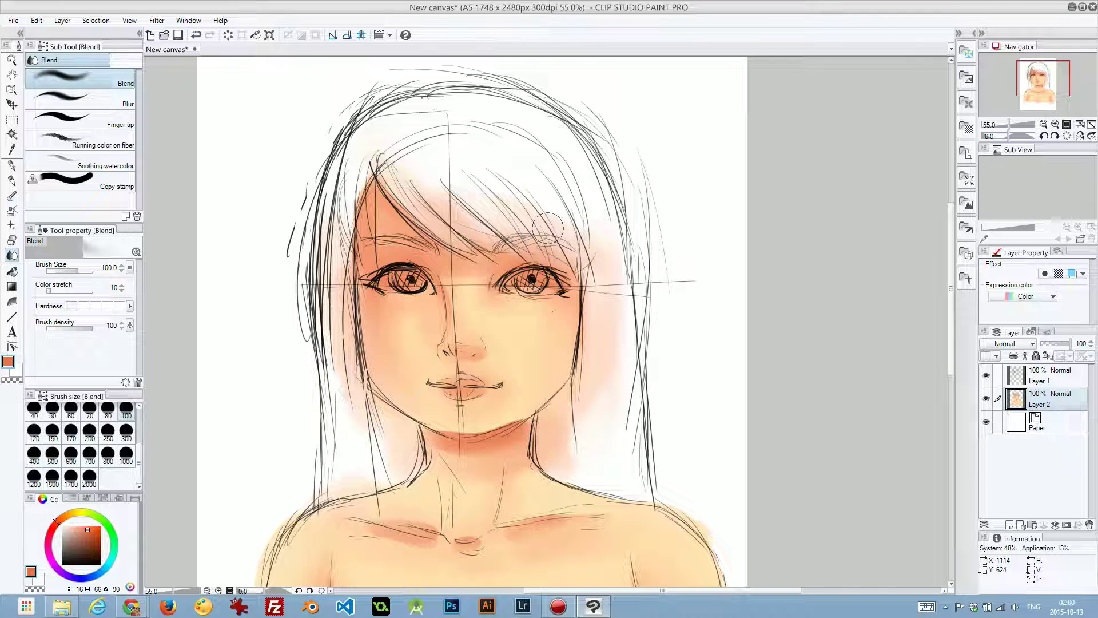
On Layer 1, blend away the stray outer sketch lines around the hair on both sides of the head.
scroll(547, 228, up, 2)
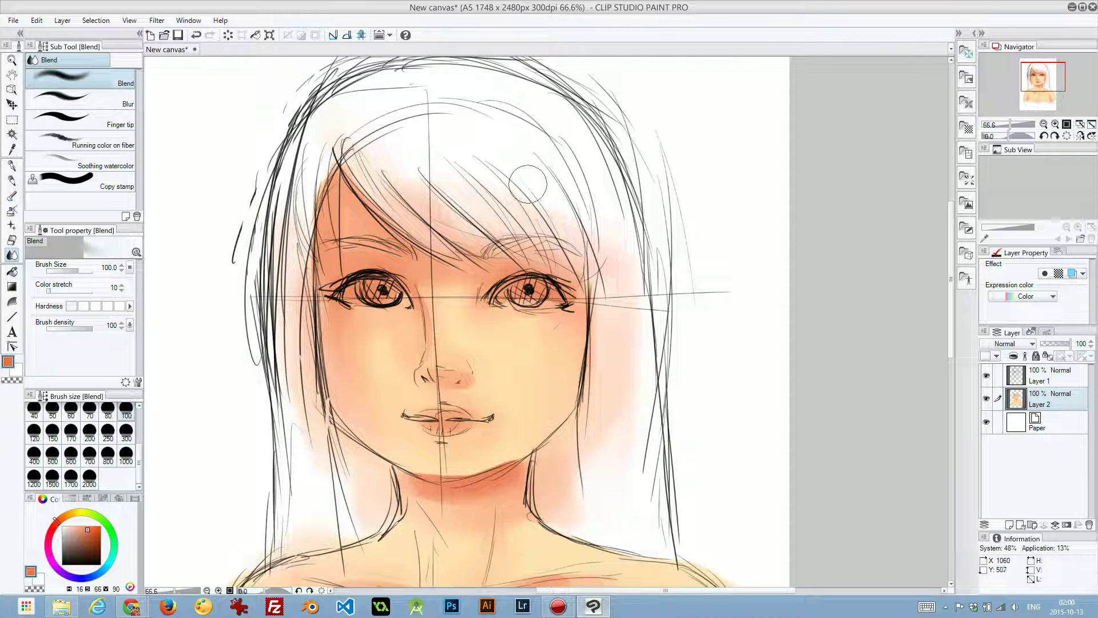
scroll(532, 193, up, 1)
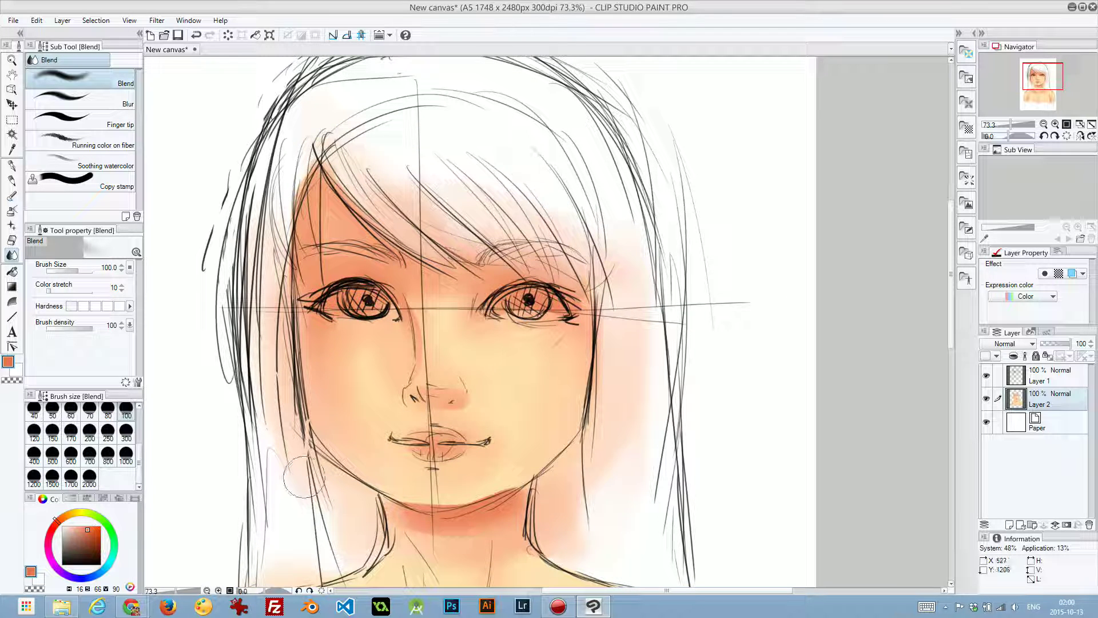
drag(408, 428, 482, 394)
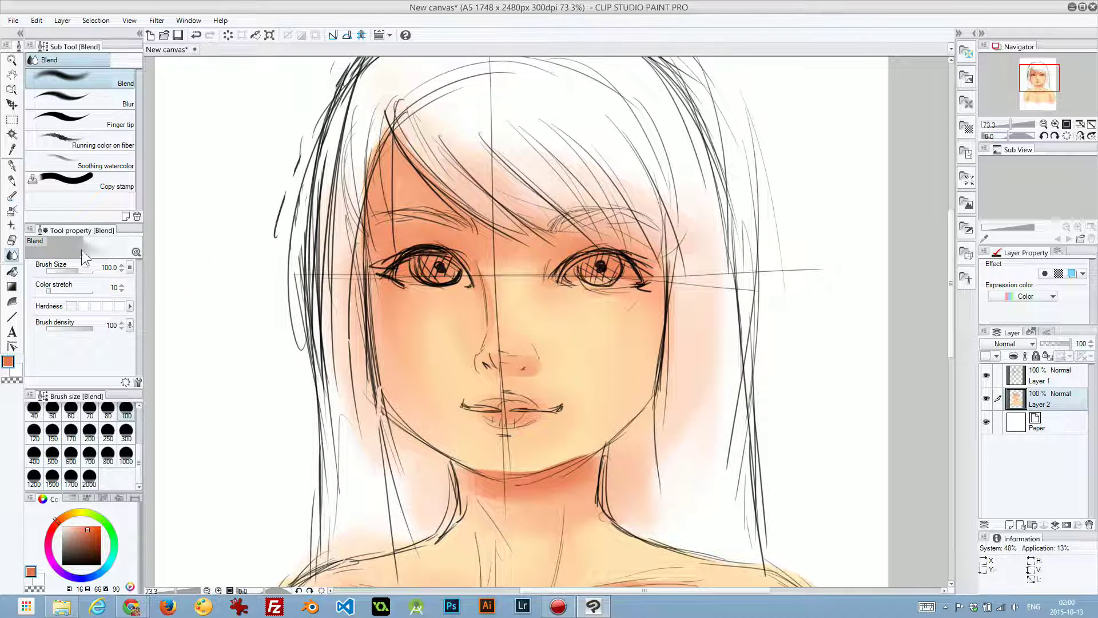
click(13, 196)
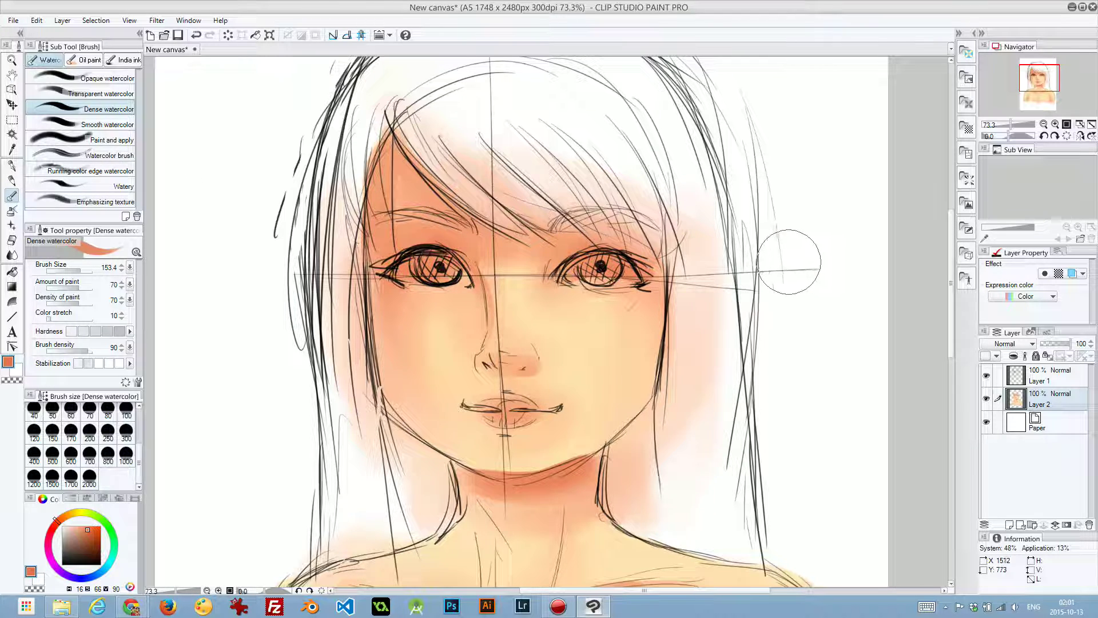
click(1027, 374)
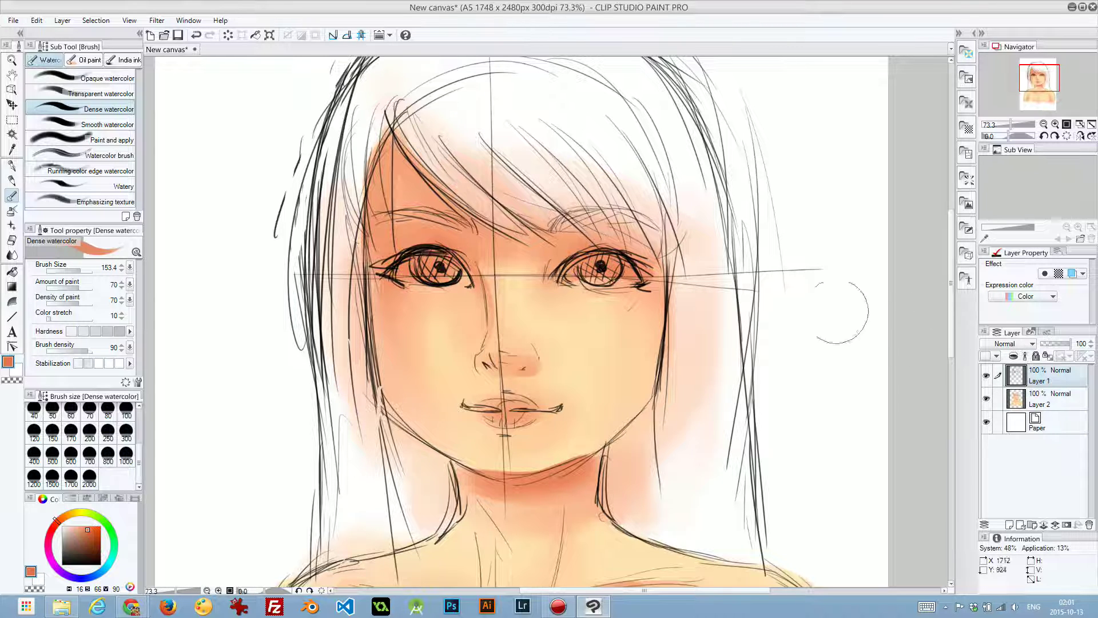
click(9, 256)
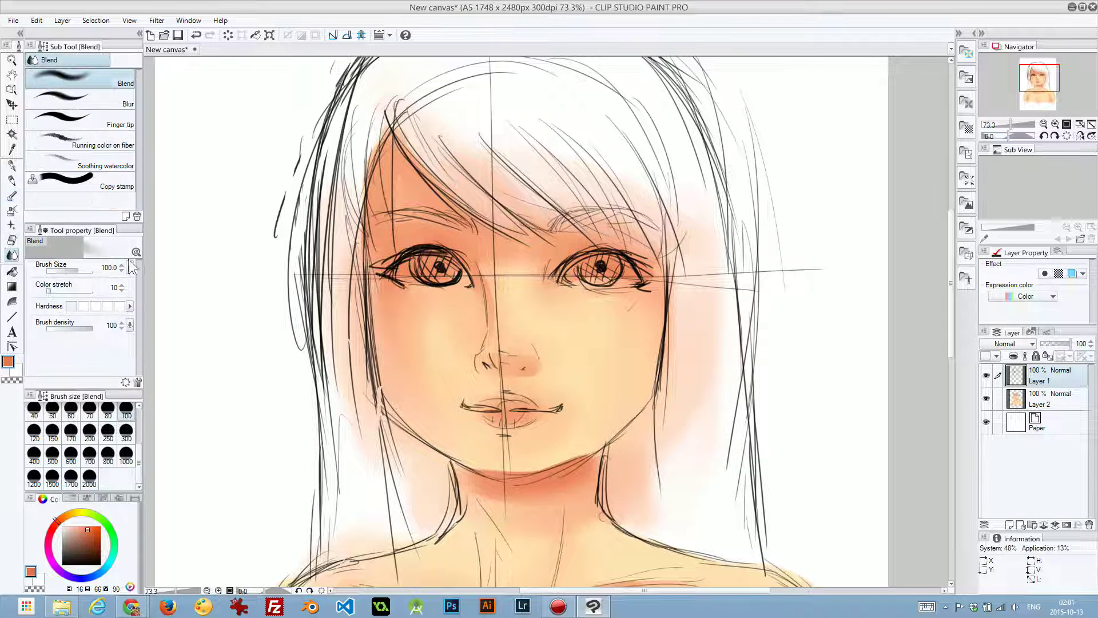
mouse_move(828, 284)
mouse_down()
mouse_move(827, 315)
mouse_move(795, 295)
mouse_move(777, 219)
mouse_move(778, 234)
mouse_move(787, 186)
mouse_move(787, 226)
mouse_move(745, 124)
mouse_move(776, 353)
mouse_move(756, 229)
mouse_up()
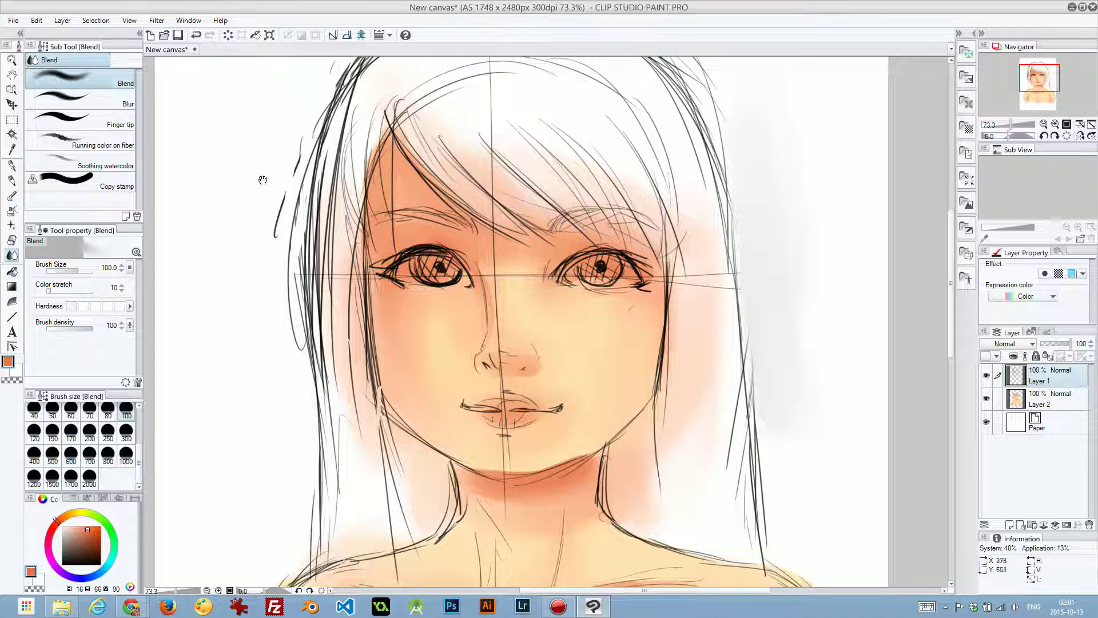
scroll(235, 241, up, 3)
mouse_move(223, 256)
mouse_down()
mouse_move(338, 135)
mouse_move(258, 324)
mouse_move(343, 122)
mouse_move(349, 155)
mouse_move(247, 389)
mouse_up()
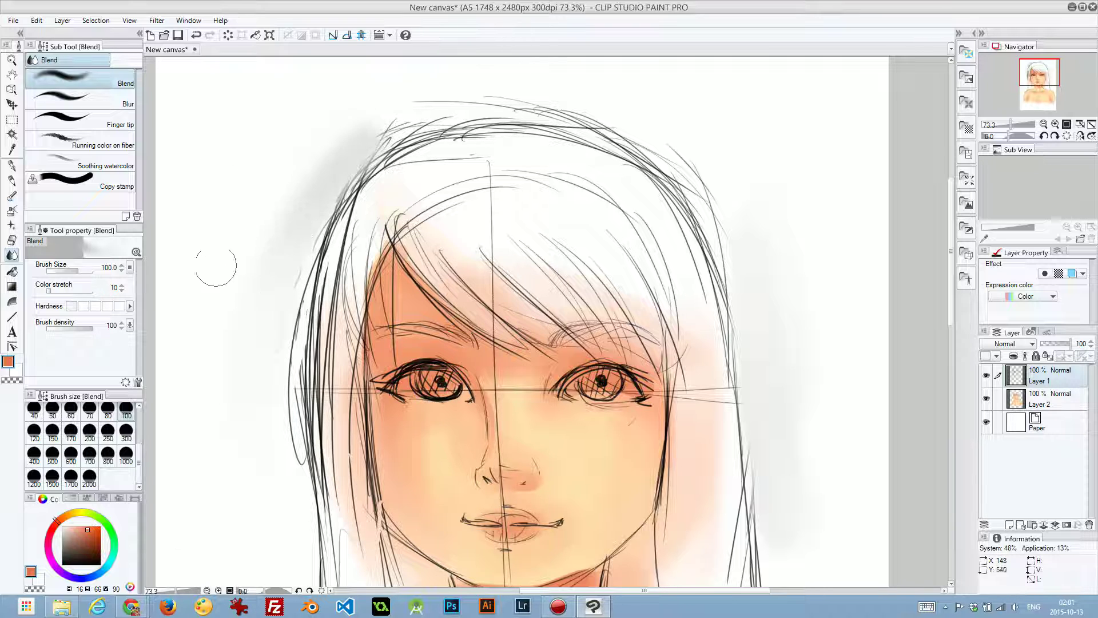
drag(287, 337, 300, 236)
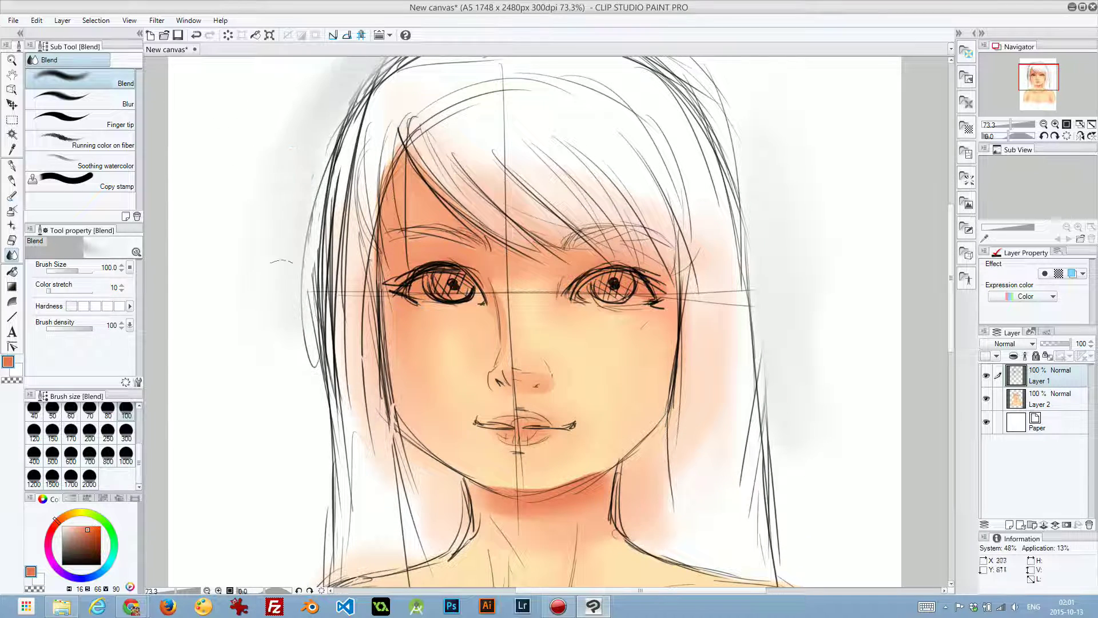
mouse_move(296, 199)
mouse_down()
mouse_move(287, 358)
mouse_move(297, 481)
mouse_up()
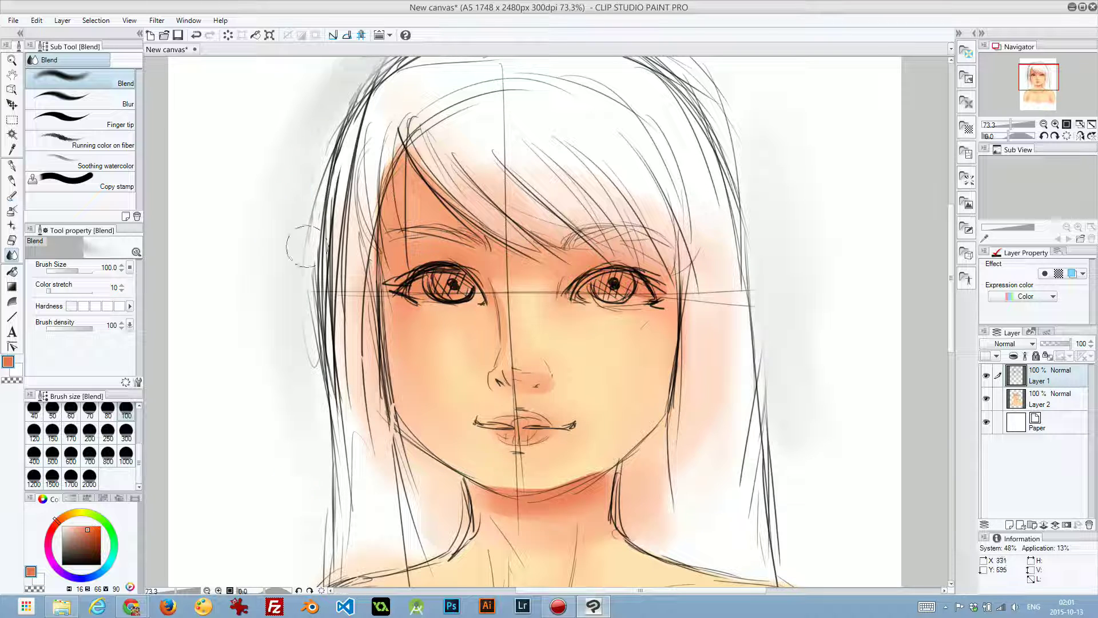
Return to Layer 2, choose the Dense watercolor brush with white, and undo a trial stroke above the viewer's left eye.
click(1064, 408)
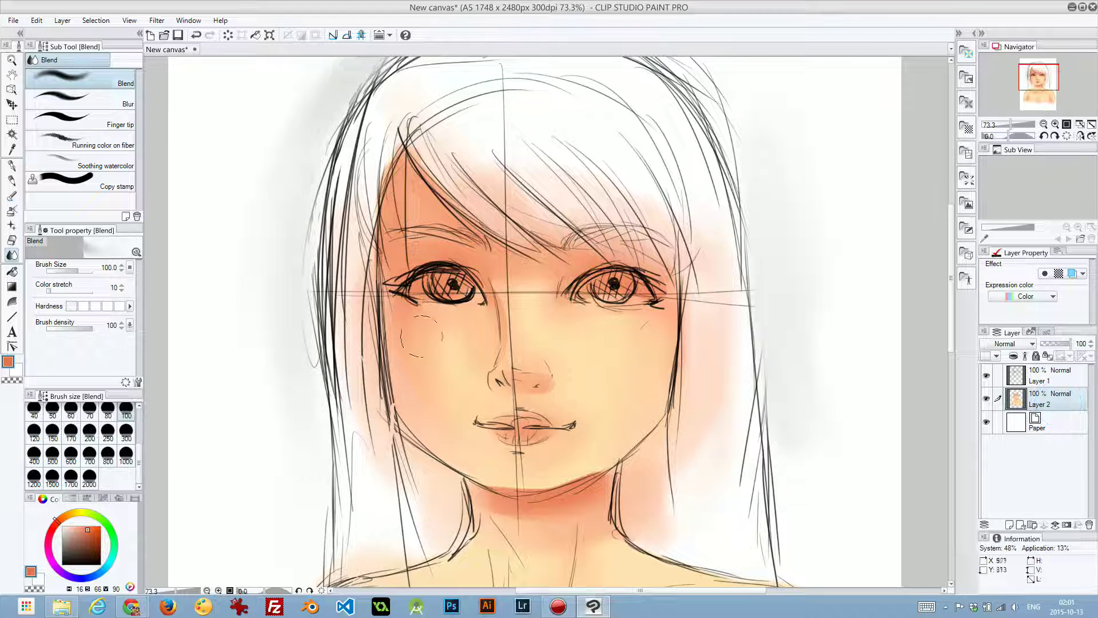
mouse_move(391, 187)
mouse_down()
mouse_move(373, 235)
mouse_move(335, 202)
mouse_up()
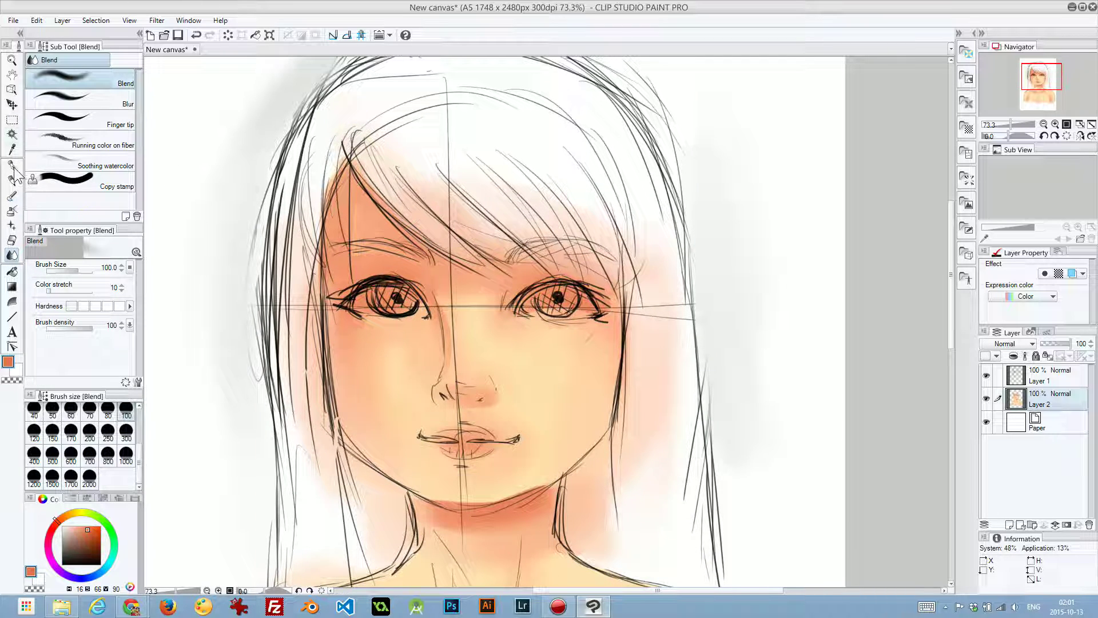
click(12, 195)
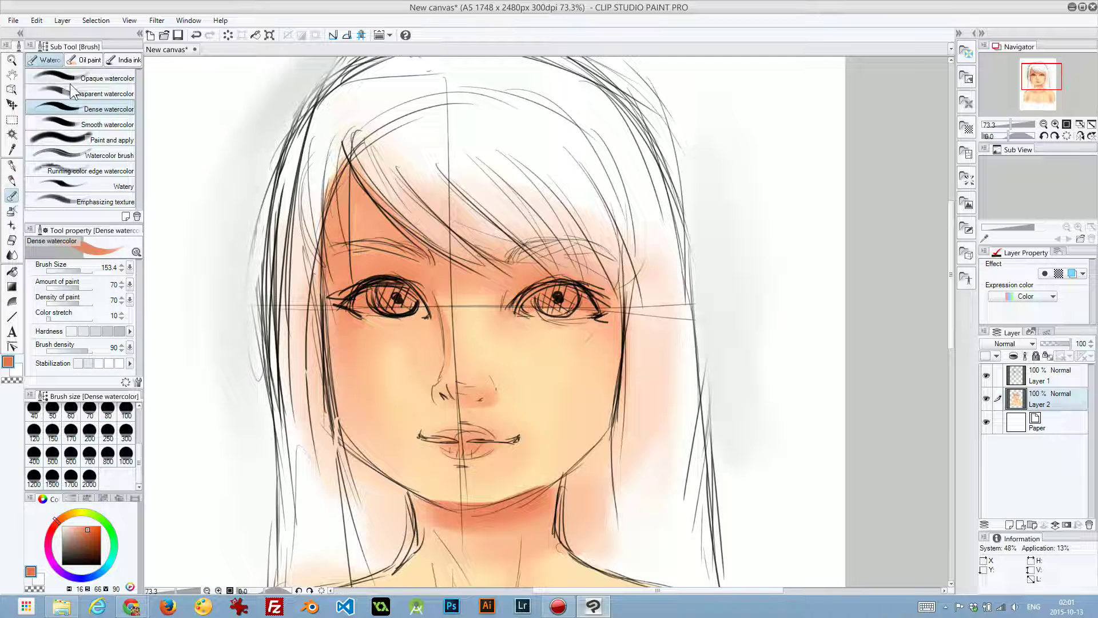
click(17, 369)
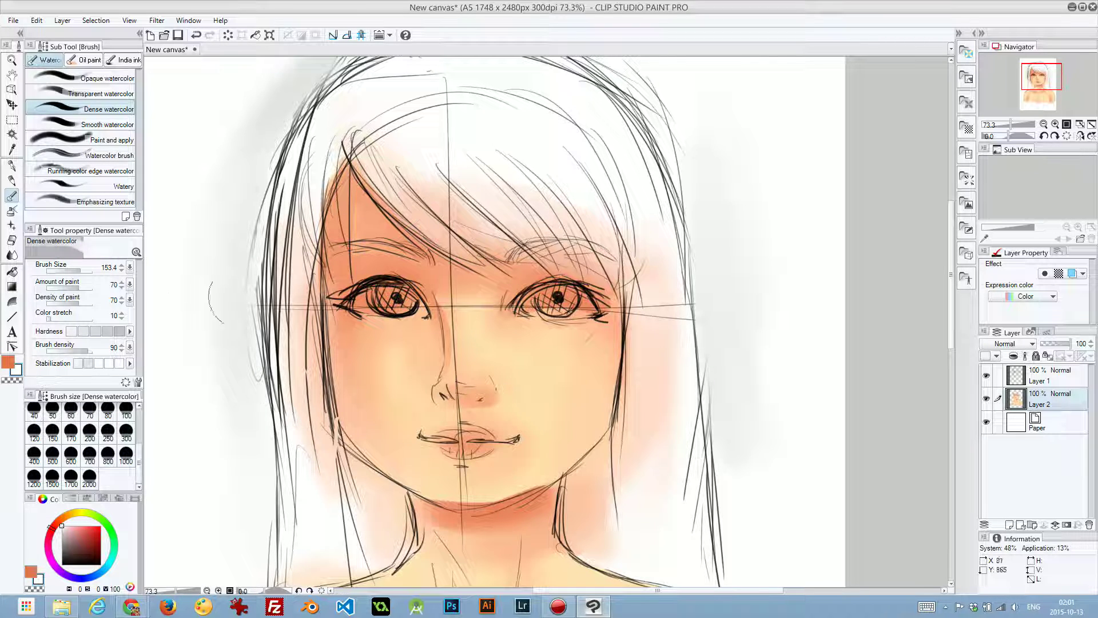
drag(371, 260, 377, 247)
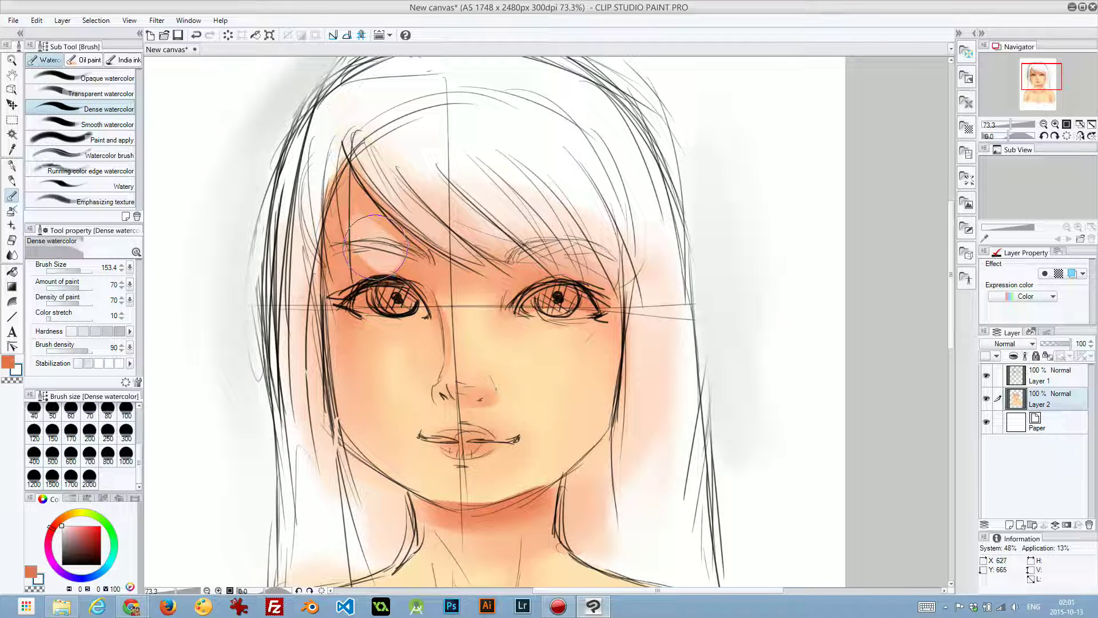
key(ctrl+z)
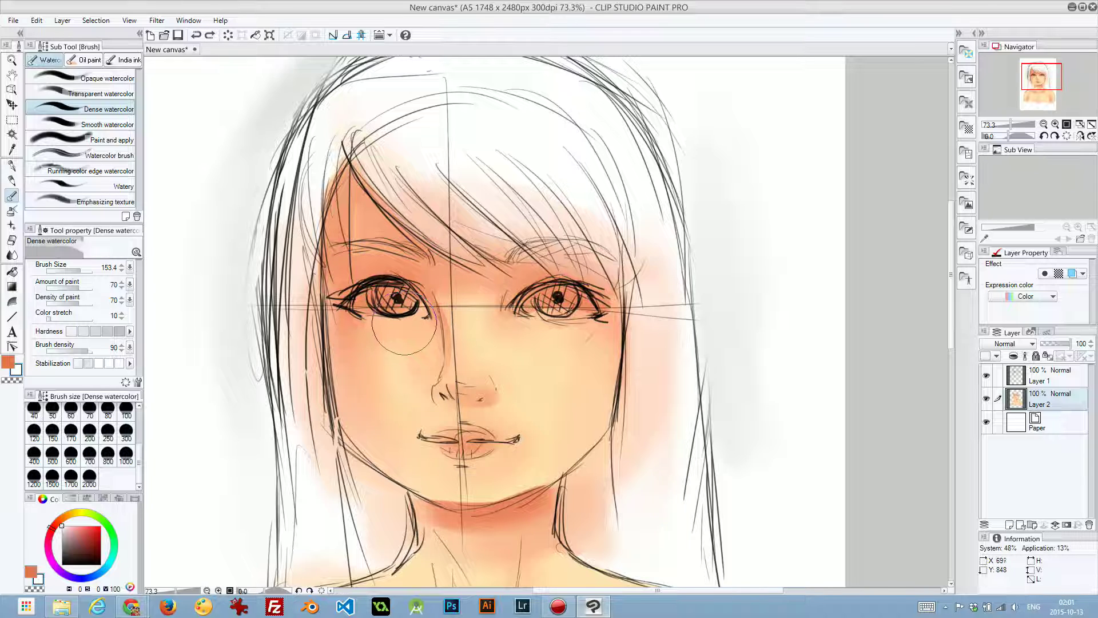
Reduce the brush size to 50 and paint both eyes white inside their outlines.
key(bracketleft)
key(bracketleft)
key(bracketleft)
key(bracketleft)
key(bracketleft)
key(bracketleft)
key(bracketleft)
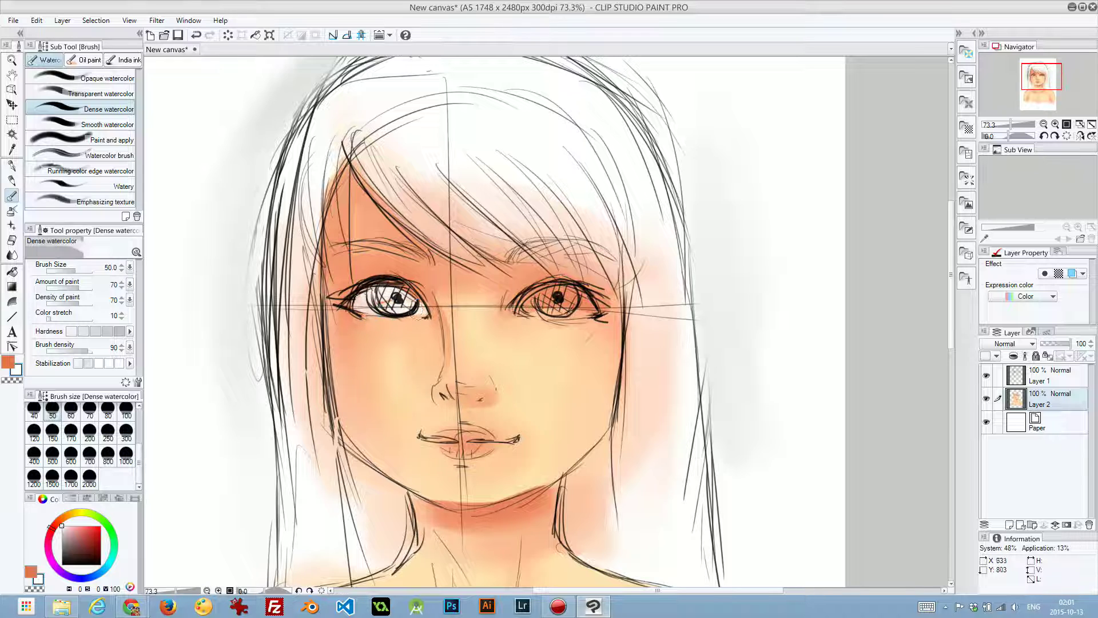
mouse_move(390, 298)
mouse_down()
mouse_move(407, 298)
mouse_move(347, 306)
mouse_up()
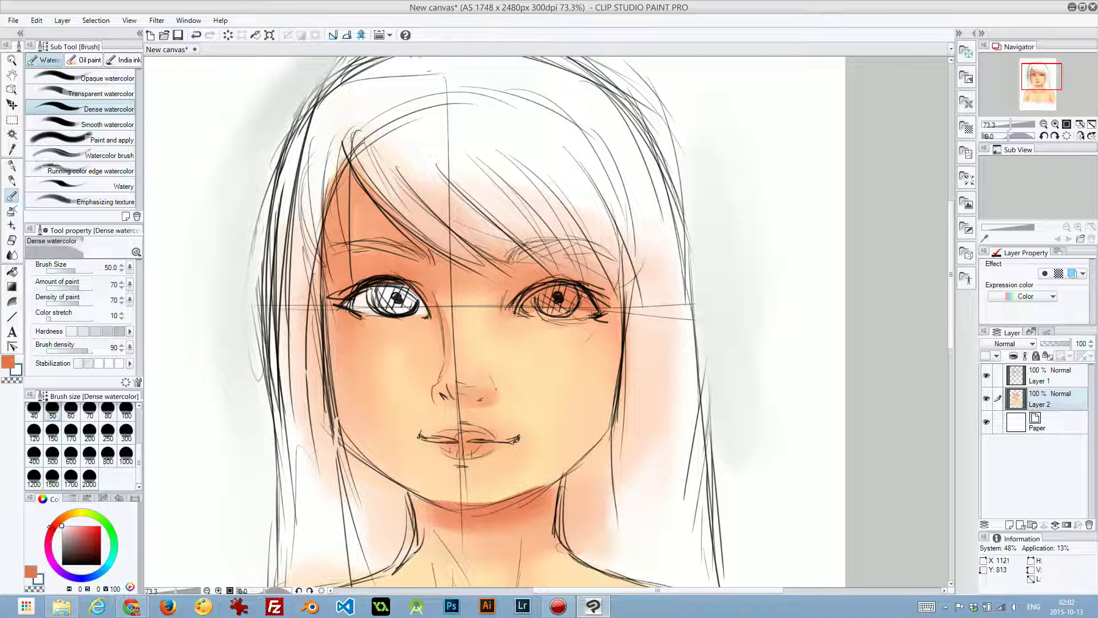
mouse_move(542, 311)
mouse_down()
mouse_move(549, 303)
mouse_move(526, 312)
mouse_move(572, 305)
mouse_up()
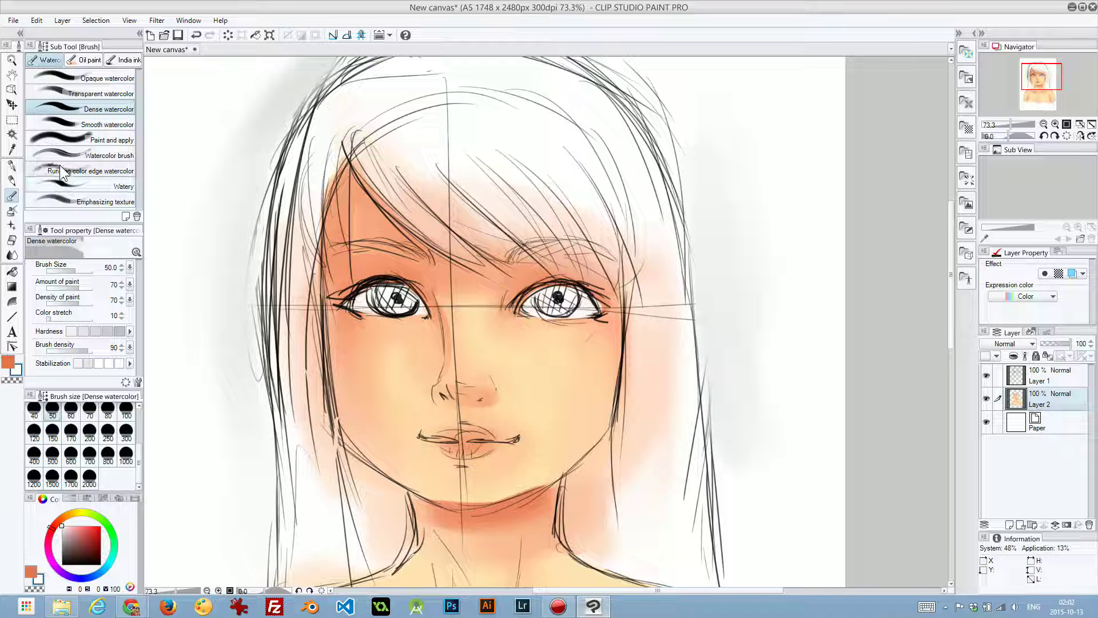
Switch the colour sliders to HSV and set a dark gray with hue 0, saturation 0% and value 44%.
click(72, 498)
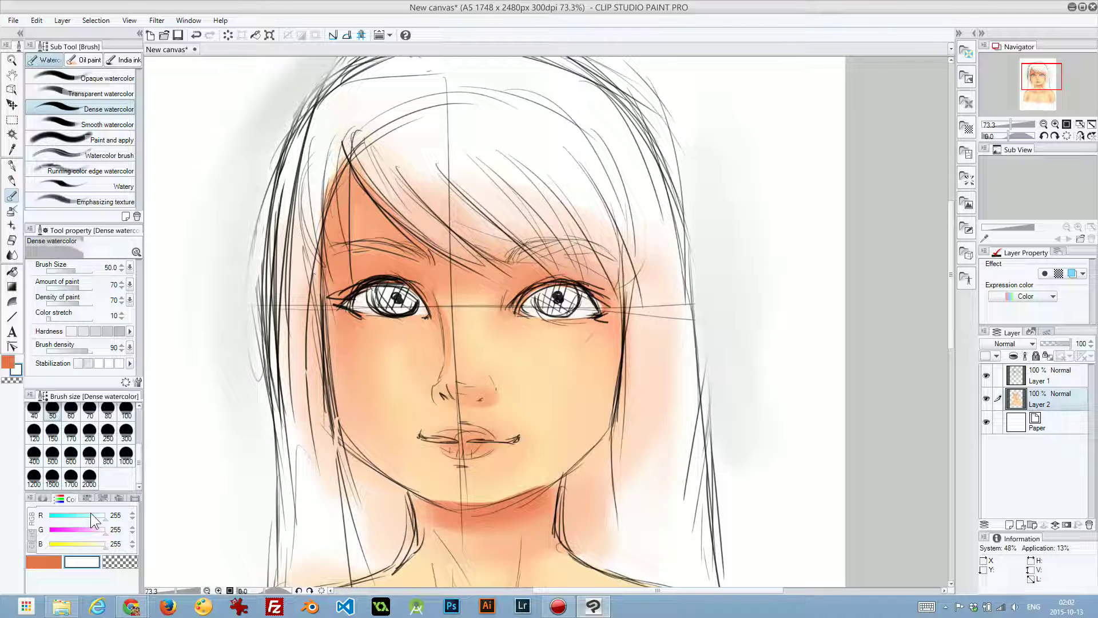
click(32, 525)
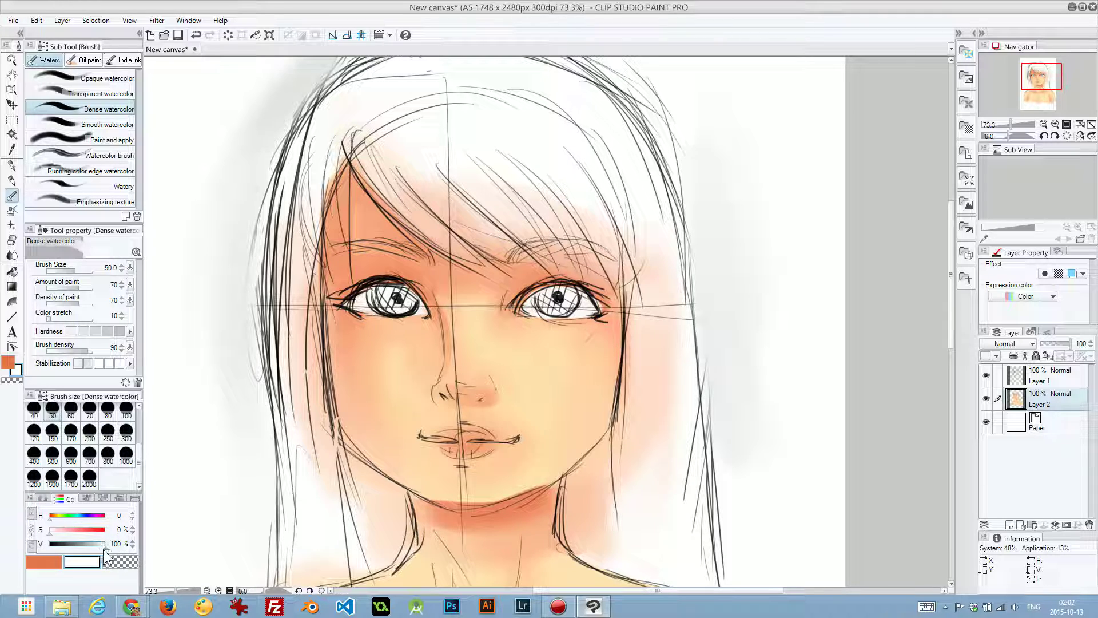
drag(104, 546, 89, 546)
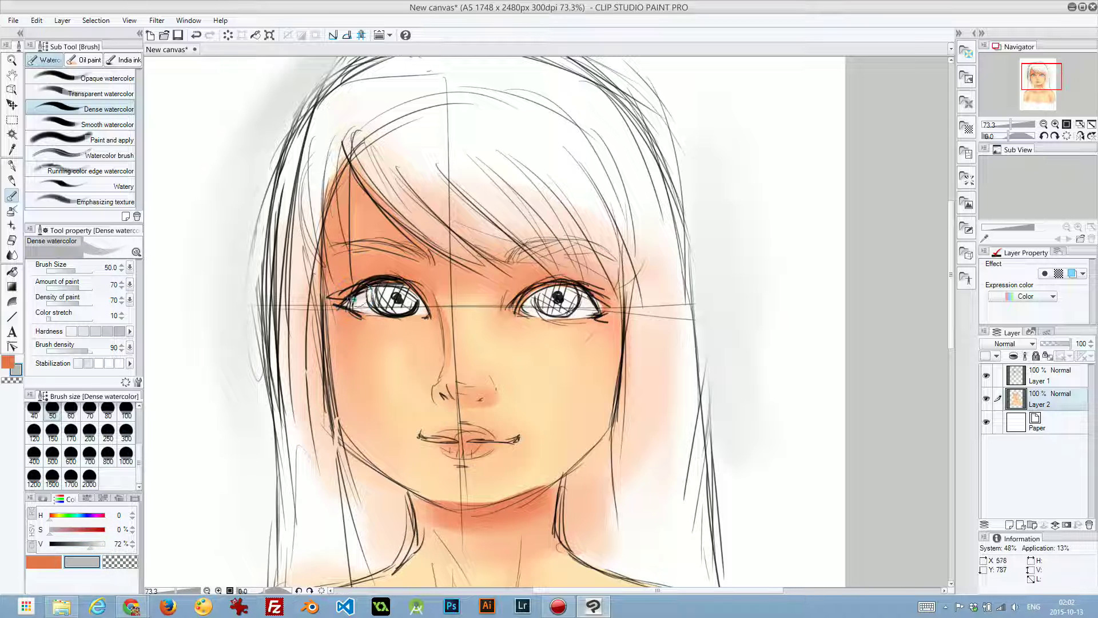
click(75, 548)
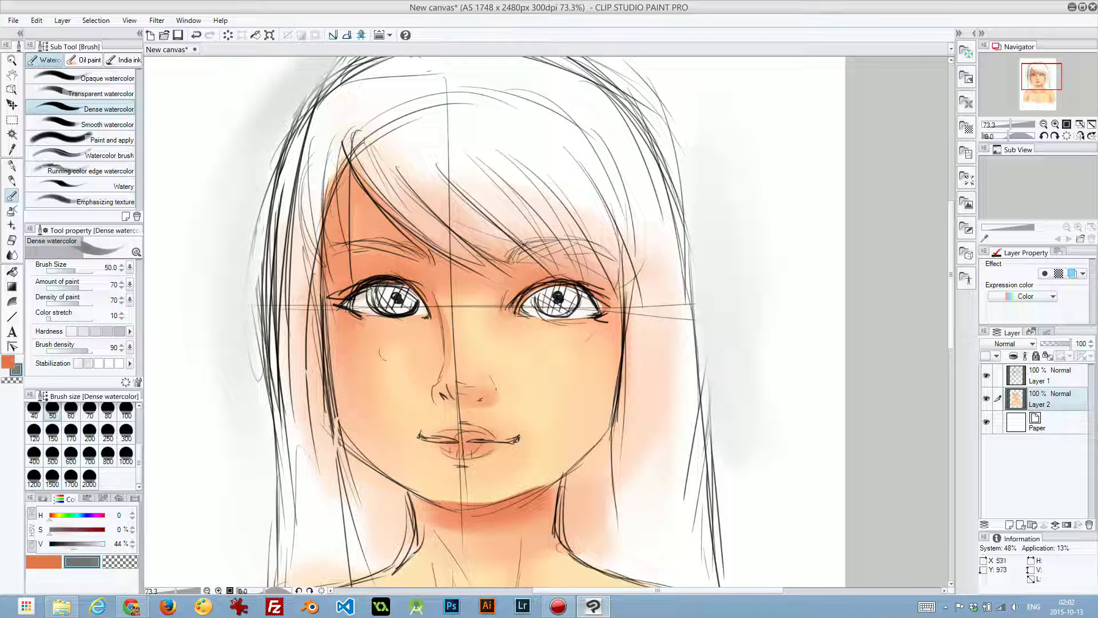
Paint dark gray shading across the upper part of both eyes and blend it down into the white.
drag(355, 298, 395, 290)
mouse_move(523, 295)
mouse_down()
mouse_move(584, 295)
mouse_move(558, 293)
mouse_up()
mouse_move(355, 300)
mouse_down()
mouse_move(409, 286)
mouse_move(403, 297)
mouse_up()
click(12, 255)
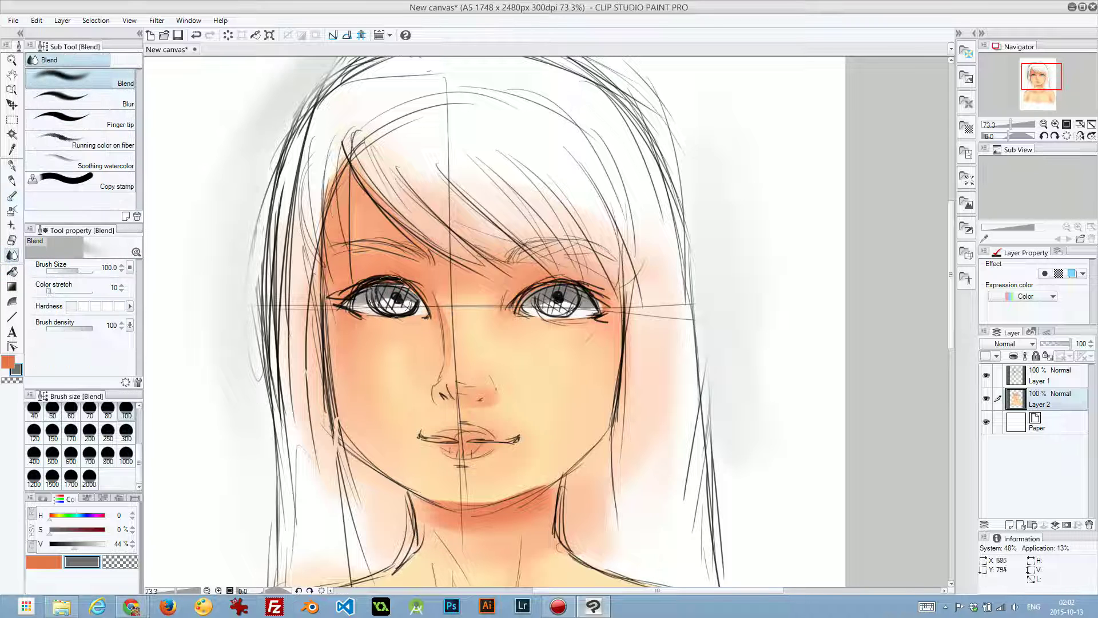
mouse_move(382, 303)
mouse_down()
mouse_move(366, 305)
mouse_move(395, 309)
mouse_up()
mouse_move(574, 323)
mouse_down()
mouse_move(540, 300)
mouse_move(589, 298)
mouse_move(572, 309)
mouse_up()
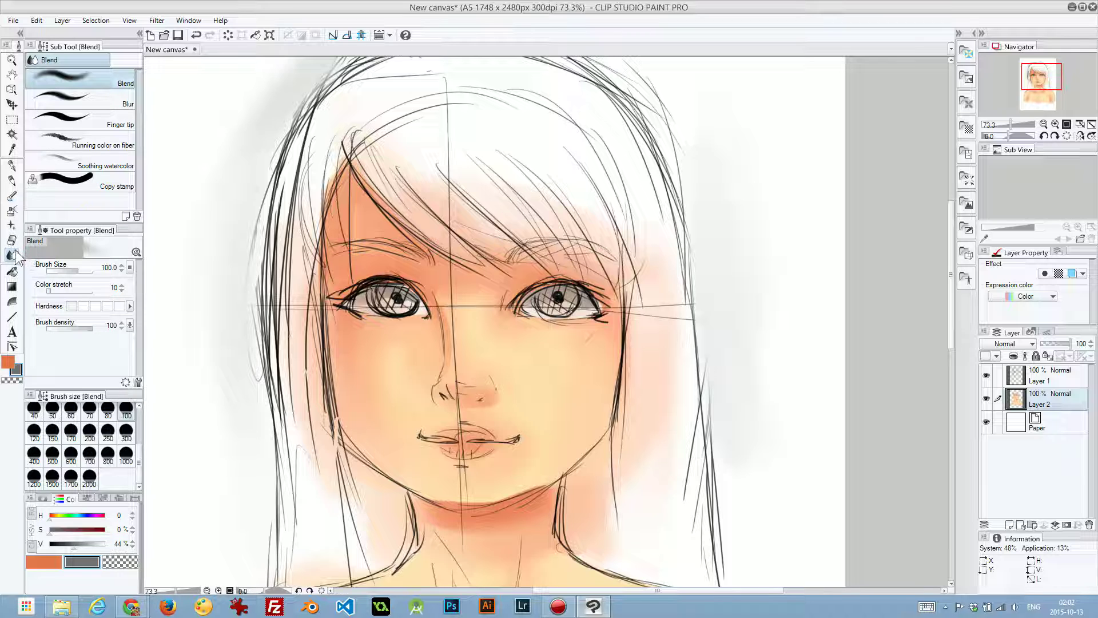
Reduce the Blend brush size to 40 and smooth the gray shading inside both eyes.
click(111, 308)
click(84, 306)
click(98, 305)
click(85, 305)
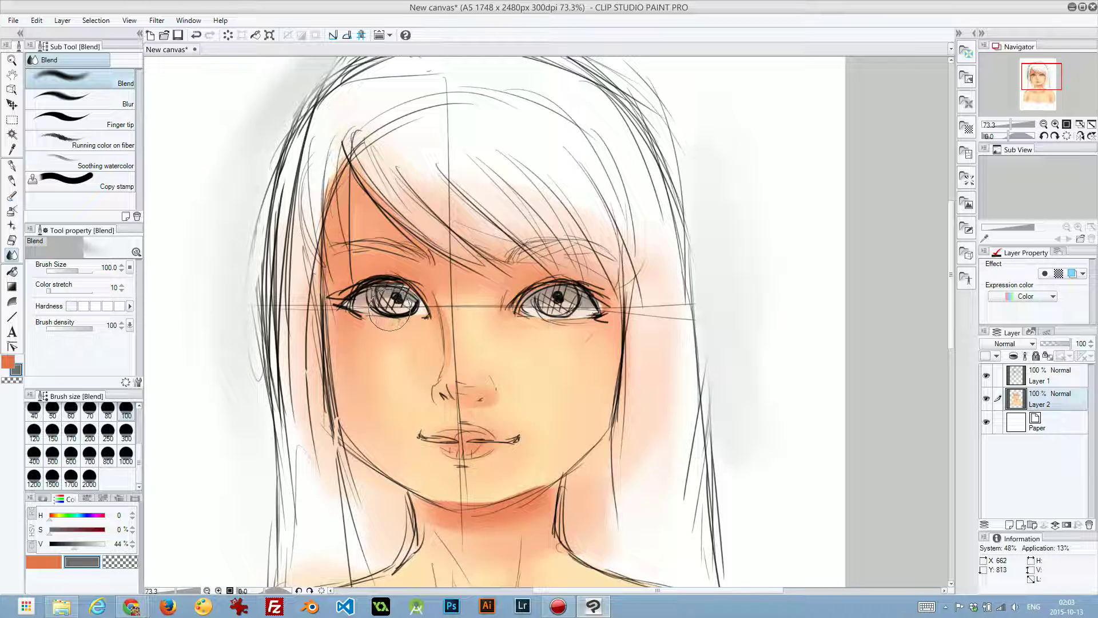
key(bracketleft)
key(bracketleft)
key(bracketleft)
key(bracketleft)
key(bracketleft)
mouse_move(378, 289)
mouse_down()
mouse_move(369, 301)
mouse_move(394, 294)
mouse_move(407, 306)
mouse_up()
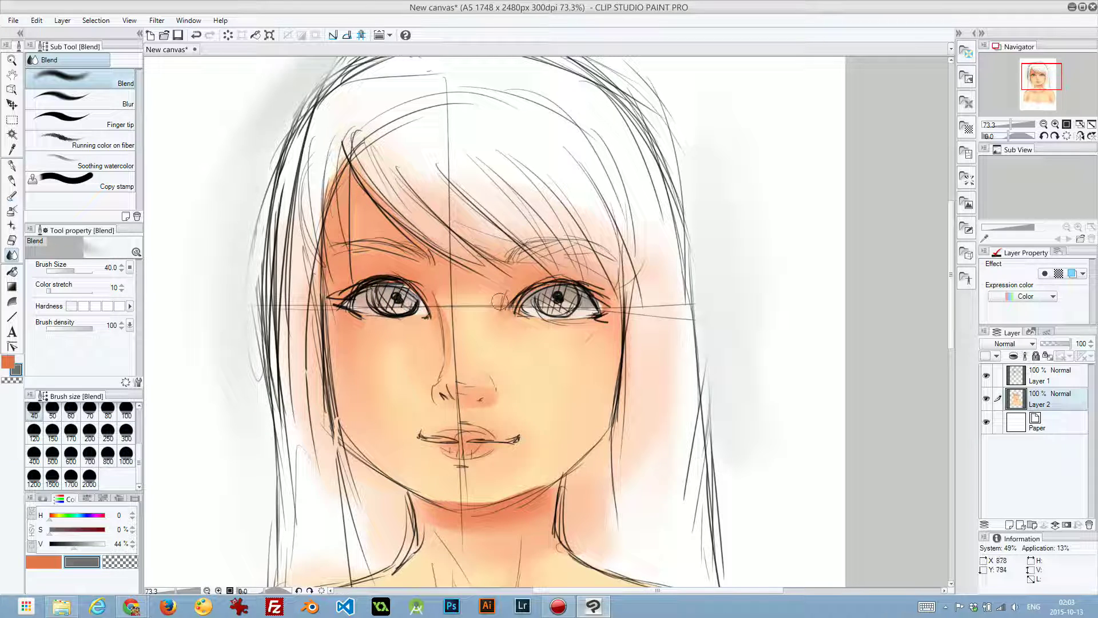
mouse_move(536, 300)
mouse_down()
mouse_move(583, 306)
mouse_move(572, 303)
mouse_up()
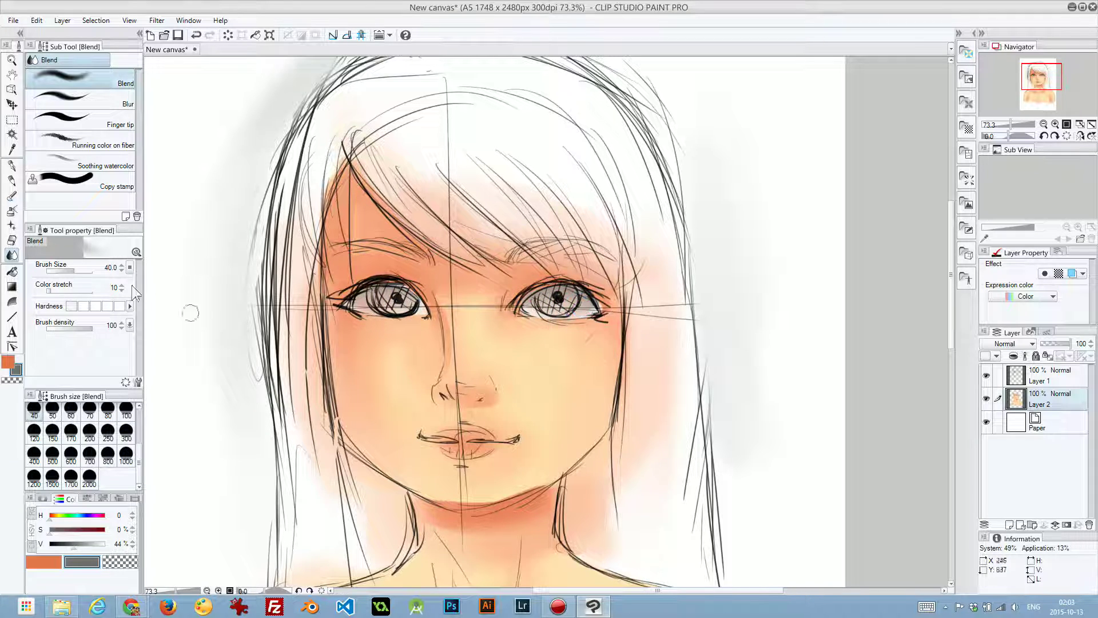
Add more dark gray to both eyes with the Dense watercolor brush and soften it with the Blend tool.
click(11, 195)
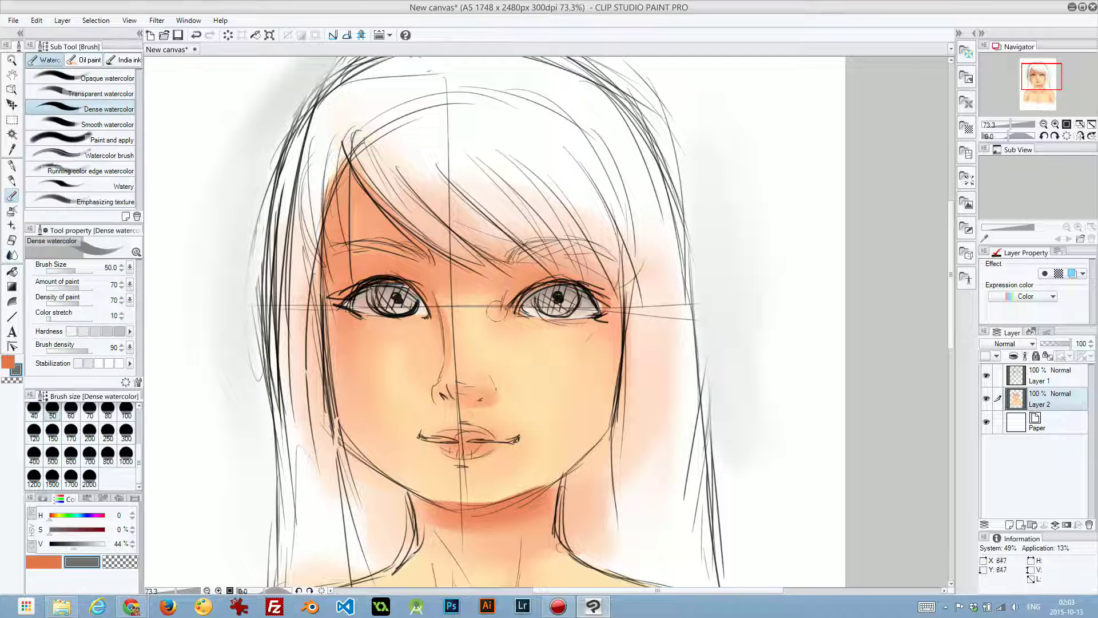
mouse_move(370, 285)
mouse_down()
mouse_move(363, 298)
mouse_move(409, 299)
mouse_up()
mouse_move(534, 303)
mouse_down()
mouse_move(563, 303)
mouse_move(538, 301)
mouse_up()
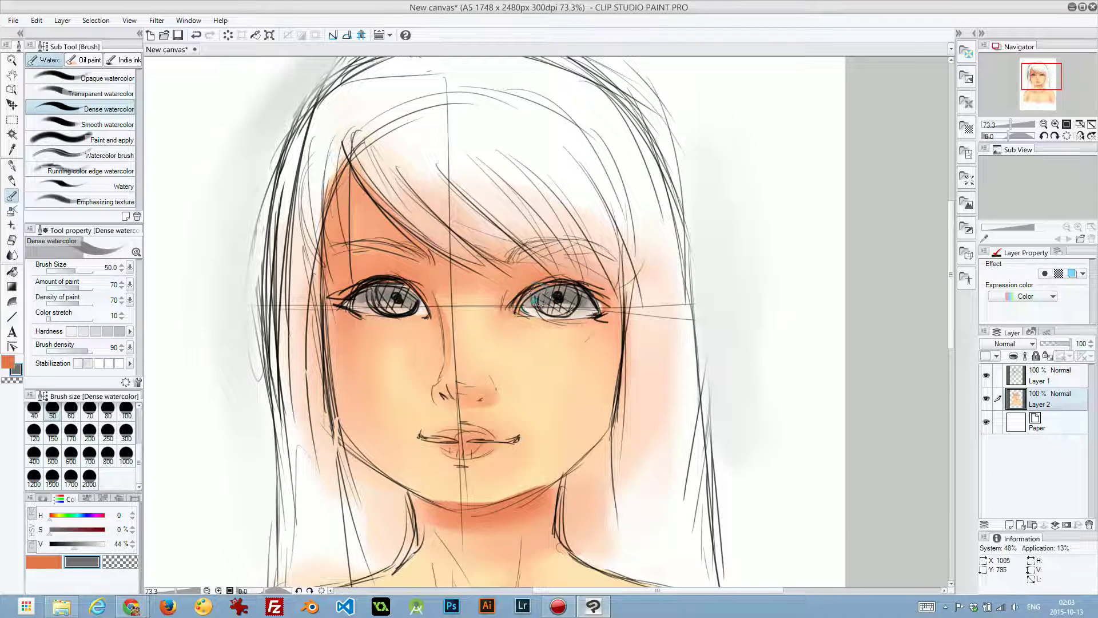
click(12, 254)
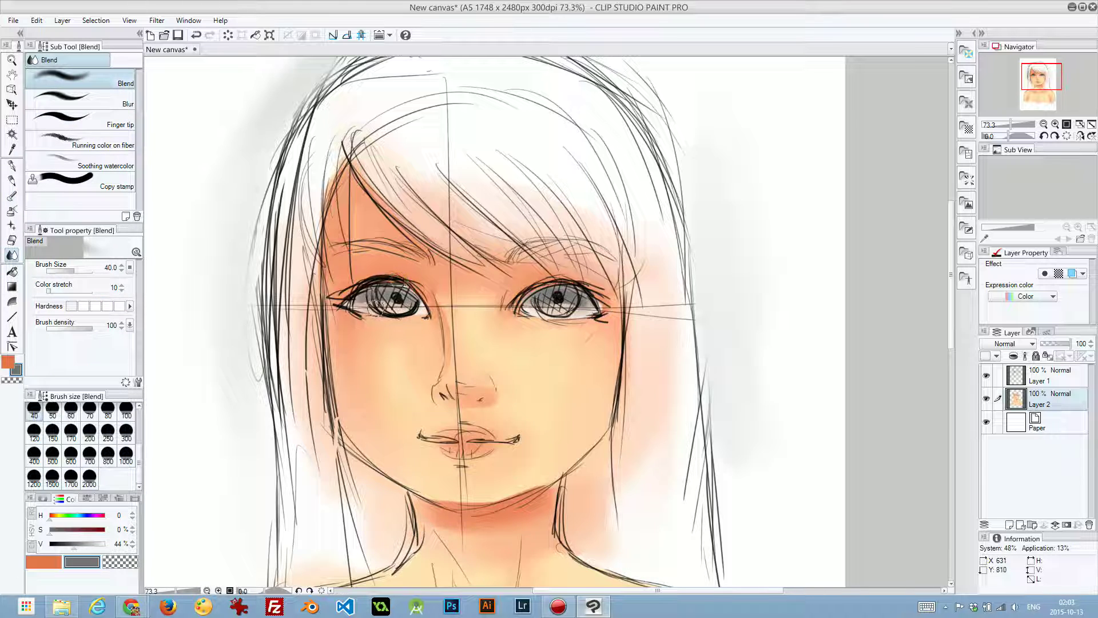
drag(359, 302, 416, 303)
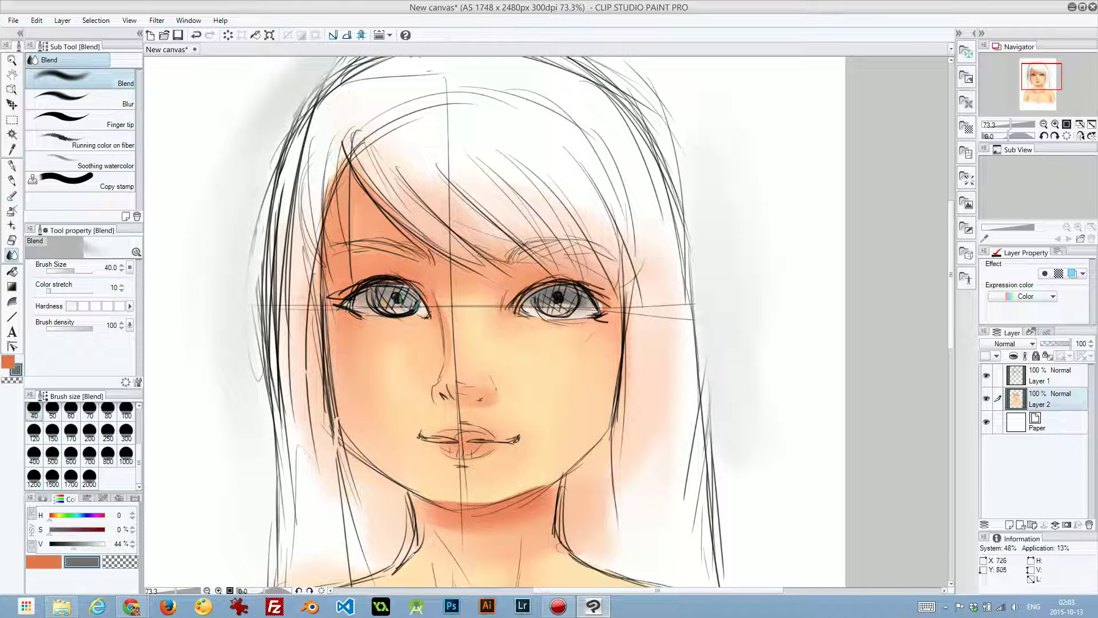
mouse_move(561, 303)
mouse_down()
mouse_move(545, 305)
mouse_move(575, 302)
mouse_move(552, 305)
mouse_up()
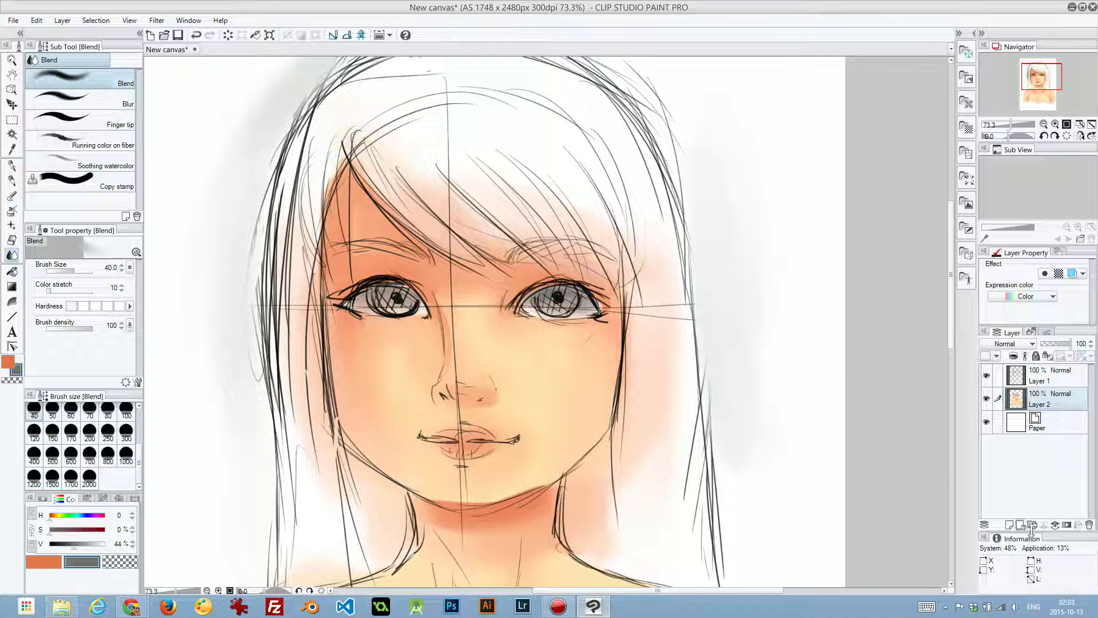
Add a new layer above Layer 2 and set the main colour to orange with red 218, green 120 and blue 12.
click(1007, 525)
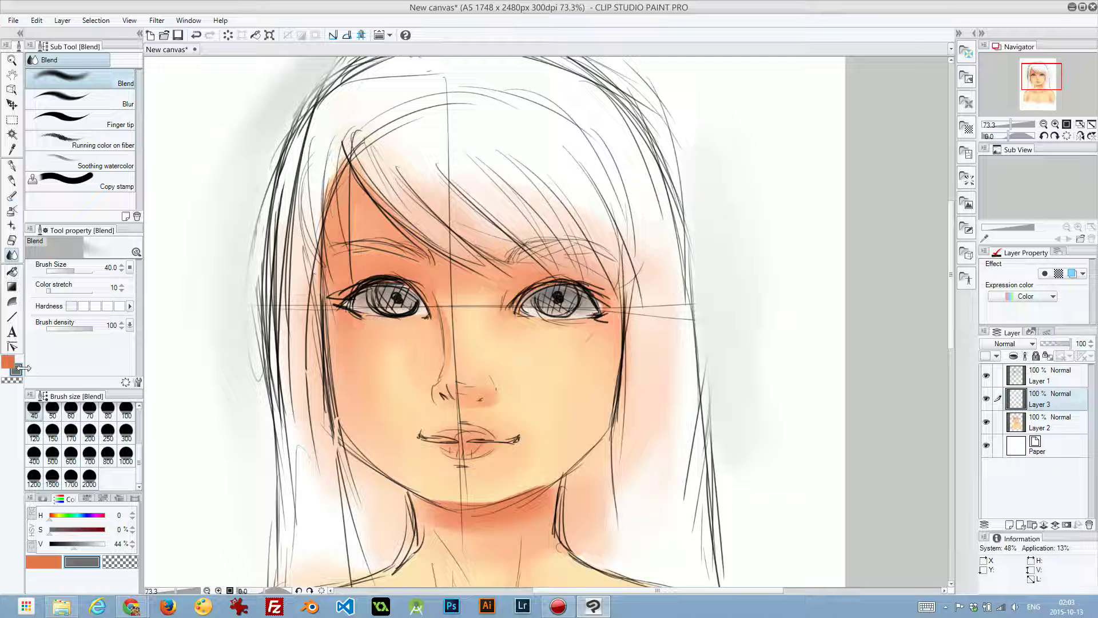
click(8, 362)
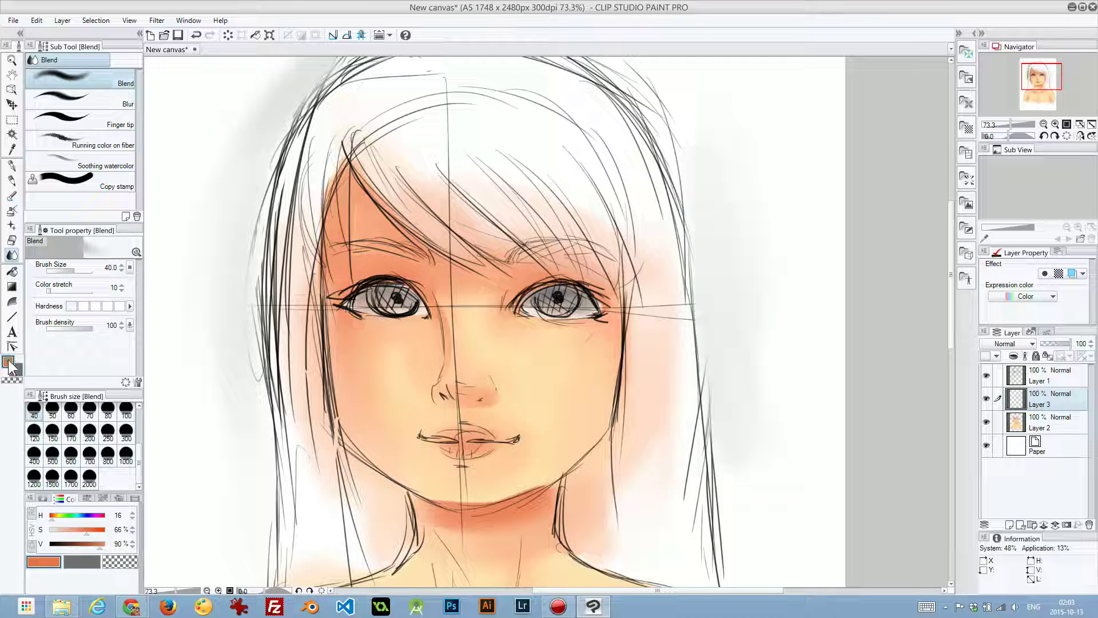
click(8, 361)
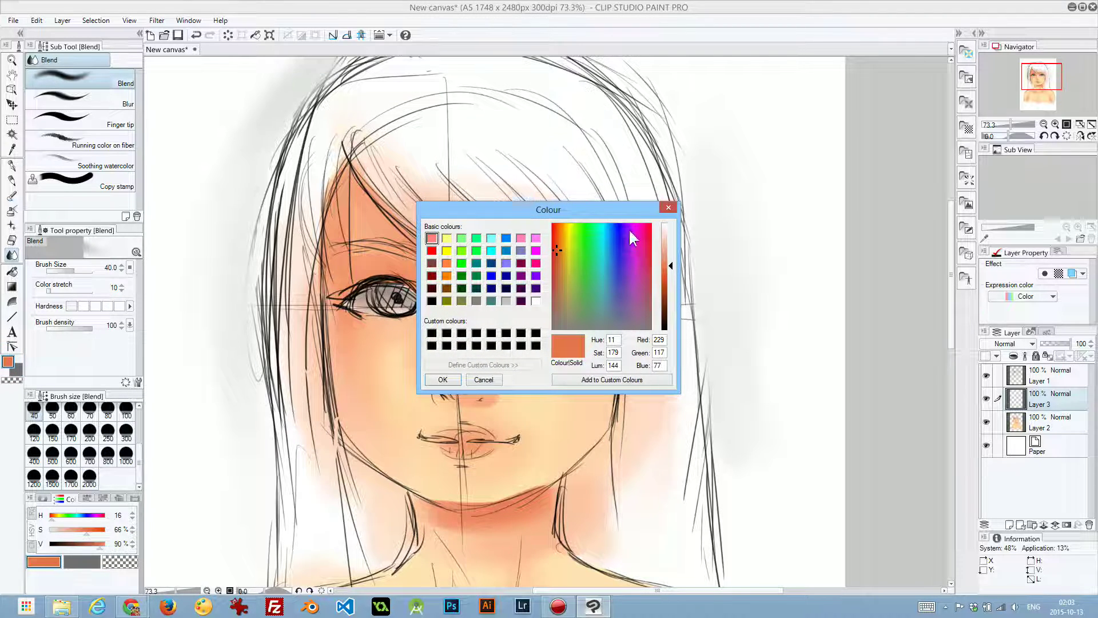
click(564, 230)
click(670, 284)
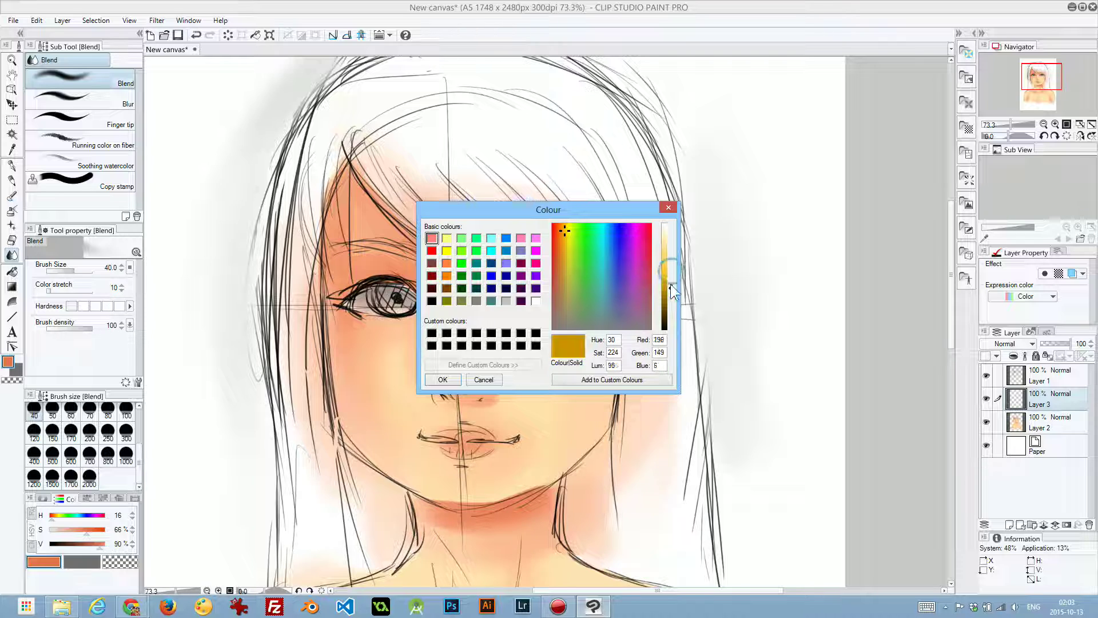
drag(670, 284, 670, 281)
mouse_move(569, 241)
mouse_down()
mouse_move(561, 248)
mouse_move(561, 235)
mouse_up()
click(560, 233)
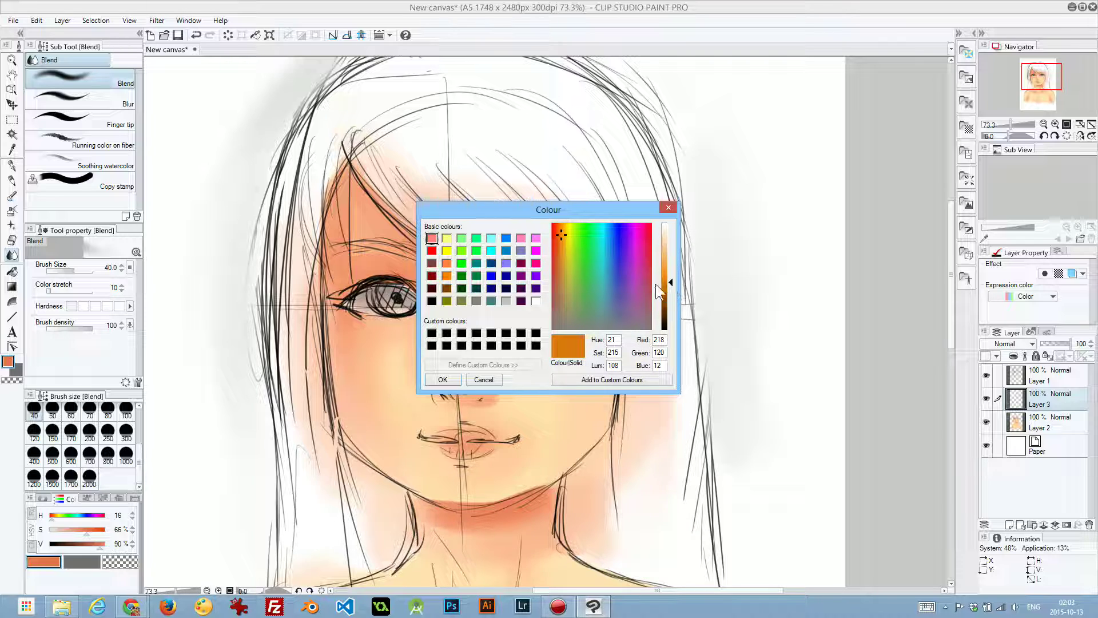
click(442, 379)
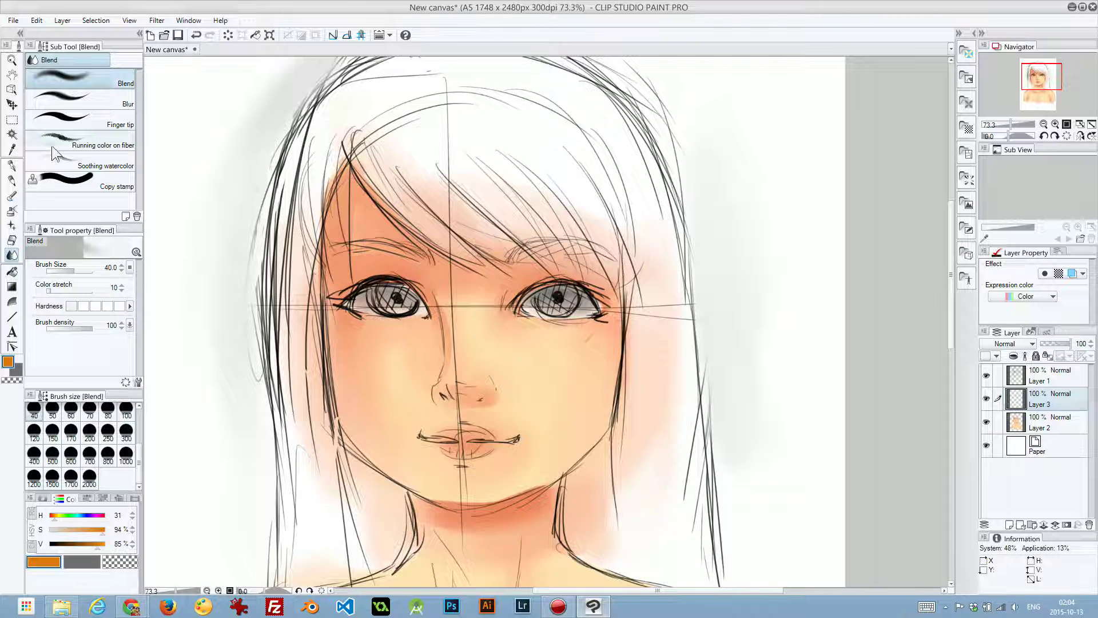
Paint a first orange Dense watercolor stroke along the hair beside the viewer's left temple and enlarge the brush to 150.
click(11, 196)
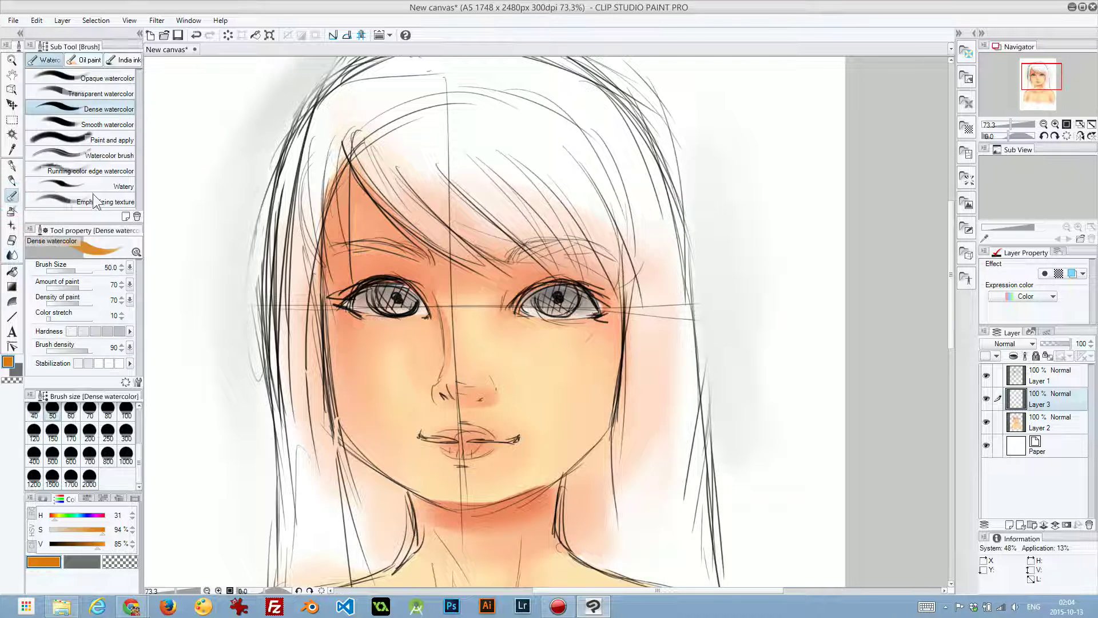
mouse_move(366, 104)
mouse_down()
mouse_move(306, 212)
mouse_move(298, 263)
mouse_up()
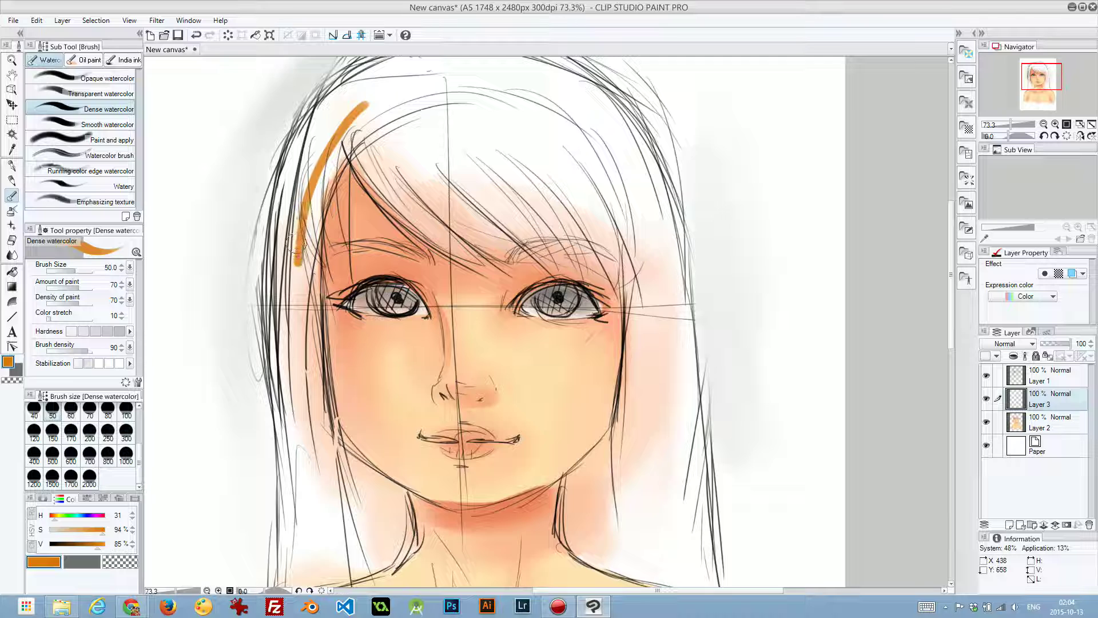
key(bracketright)
key(bracketright)
key(bracketright)
key(bracketright)
key(bracketright)
key(bracketright)
key(bracketright)
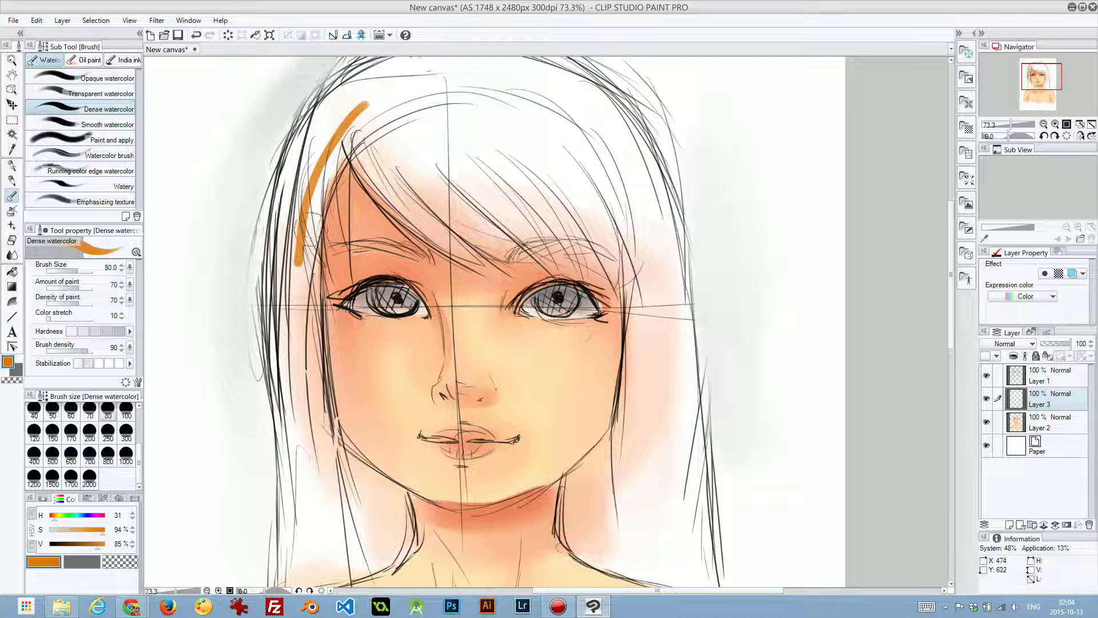
key(bracketleft)
Fill the hair on the viewer's left with orange from the parting down to the shoulder.
mouse_move(331, 135)
mouse_down()
mouse_move(306, 194)
mouse_move(295, 270)
mouse_up()
drag(345, 121, 294, 289)
drag(327, 172, 304, 283)
mouse_move(326, 133)
mouse_down()
mouse_move(291, 235)
mouse_move(337, 177)
mouse_move(289, 338)
mouse_up()
mouse_move(355, 108)
mouse_down()
mouse_move(292, 354)
mouse_move(300, 238)
mouse_move(303, 497)
mouse_up()
drag(314, 223, 300, 510)
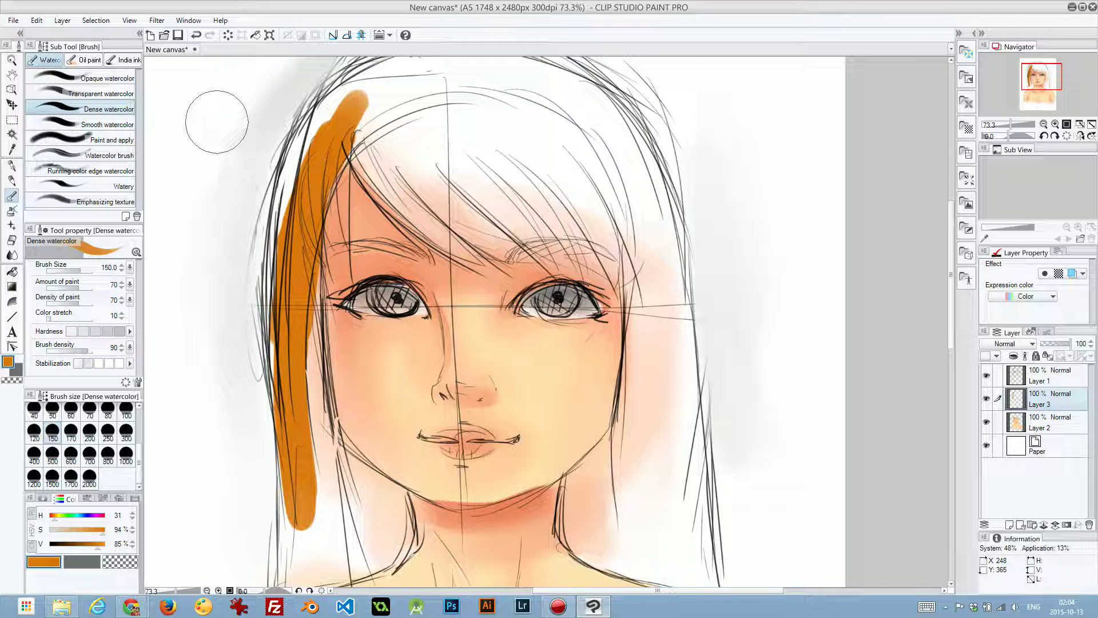
scroll(216, 122, down, 3)
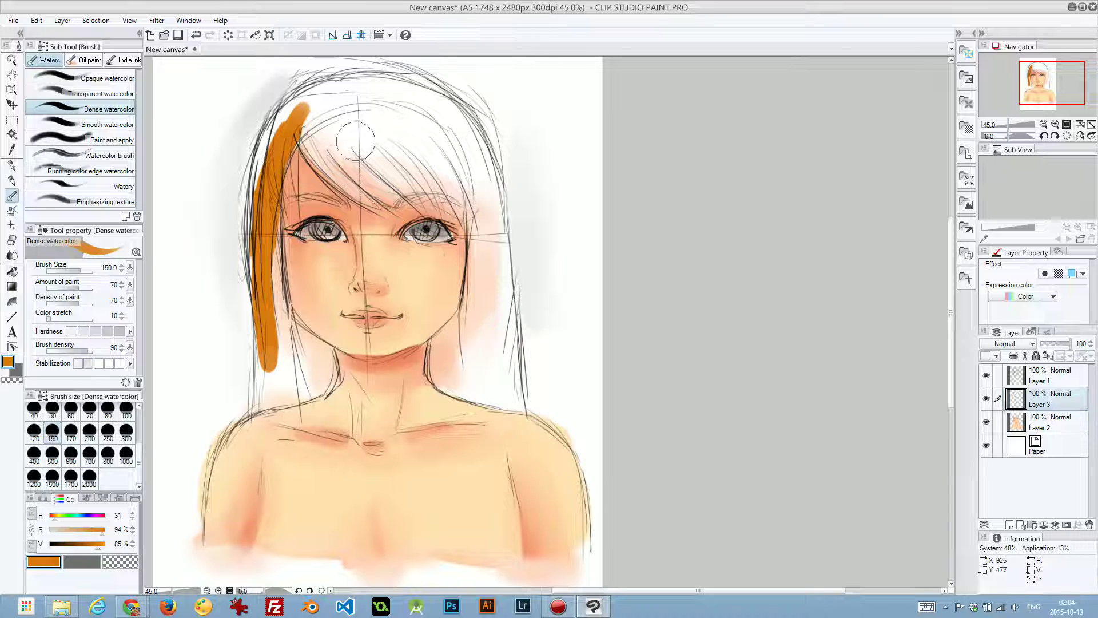
mouse_move(343, 140)
mouse_down()
mouse_move(309, 130)
mouse_move(312, 91)
mouse_move(260, 169)
mouse_move(286, 83)
mouse_move(266, 114)
mouse_move(289, 343)
mouse_move(266, 185)
mouse_up()
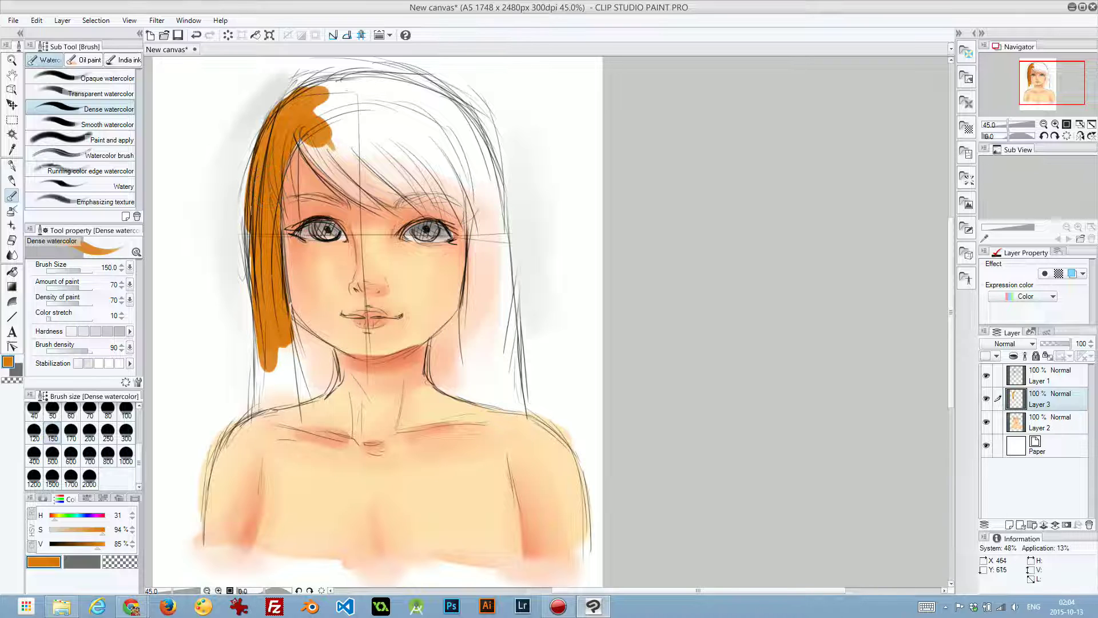
drag(286, 223, 289, 354)
mouse_move(277, 281)
mouse_down()
mouse_move(271, 255)
mouse_move(281, 372)
mouse_move(270, 336)
mouse_move(277, 386)
mouse_move(264, 315)
mouse_move(256, 413)
mouse_move(318, 383)
mouse_move(316, 353)
mouse_move(330, 365)
mouse_move(326, 387)
mouse_move(276, 312)
mouse_move(332, 361)
mouse_up()
Fill the hair on the viewer's right and across the crown of the head with orange.
mouse_move(452, 358)
mouse_down()
mouse_move(454, 338)
mouse_move(458, 372)
mouse_move(441, 386)
mouse_move(443, 369)
mouse_move(498, 395)
mouse_move(492, 405)
mouse_move(534, 409)
mouse_move(486, 309)
mouse_move(469, 349)
mouse_move(483, 368)
mouse_move(454, 320)
mouse_move(503, 286)
mouse_move(508, 312)
mouse_move(495, 277)
mouse_up()
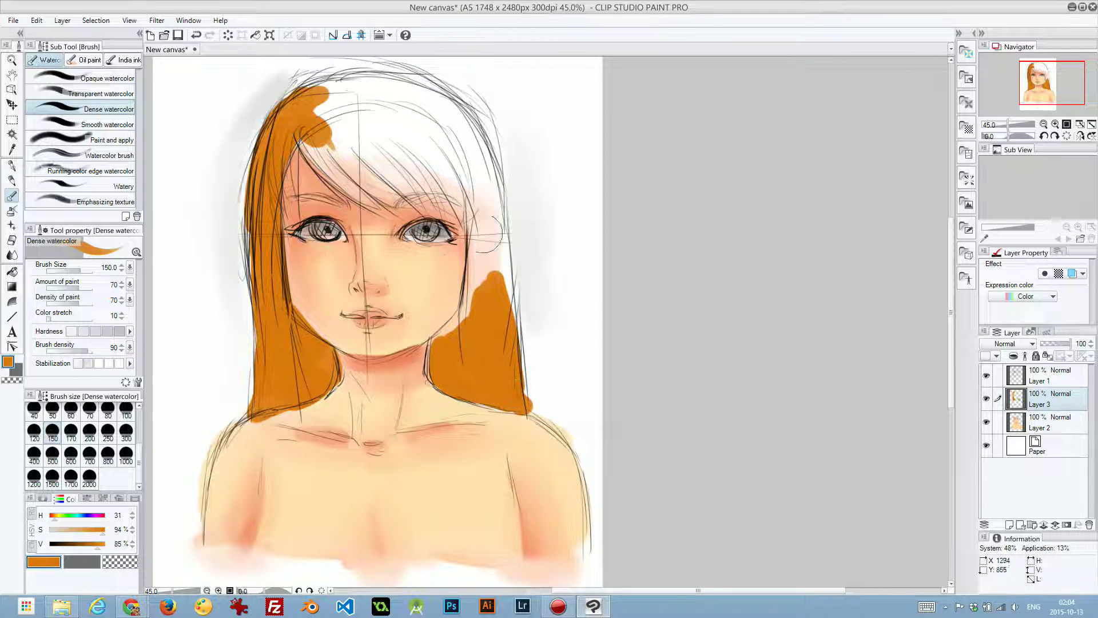
mouse_move(444, 350)
mouse_down()
mouse_move(440, 377)
mouse_move(447, 329)
mouse_move(481, 294)
mouse_move(445, 338)
mouse_move(483, 263)
mouse_move(483, 206)
mouse_move(523, 346)
mouse_up()
mouse_move(332, 107)
mouse_down()
mouse_move(320, 114)
mouse_move(358, 80)
mouse_move(312, 126)
mouse_move(355, 75)
mouse_move(440, 97)
mouse_move(517, 232)
mouse_up()
mouse_move(461, 117)
mouse_down()
mouse_move(483, 162)
mouse_move(466, 163)
mouse_move(460, 183)
mouse_move(469, 309)
mouse_move(458, 165)
mouse_move(418, 114)
mouse_up()
mouse_move(452, 163)
mouse_down()
mouse_move(372, 98)
mouse_move(359, 124)
mouse_up()
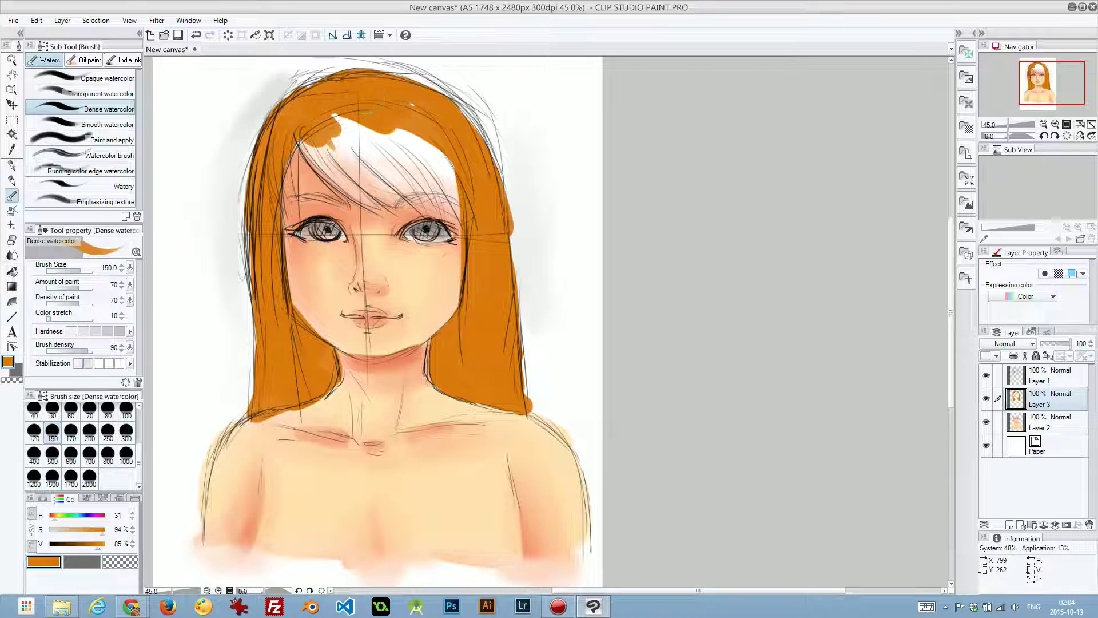
Fill the fringe across the forehead with orange and paint the viewer's left eyebrow in the same colour.
mouse_move(309, 155)
mouse_down()
mouse_move(400, 132)
mouse_move(446, 172)
mouse_move(446, 193)
mouse_up()
mouse_move(314, 135)
mouse_down()
mouse_move(342, 170)
mouse_move(332, 160)
mouse_move(411, 182)
mouse_move(429, 170)
mouse_move(464, 178)
mouse_up()
drag(318, 146, 378, 207)
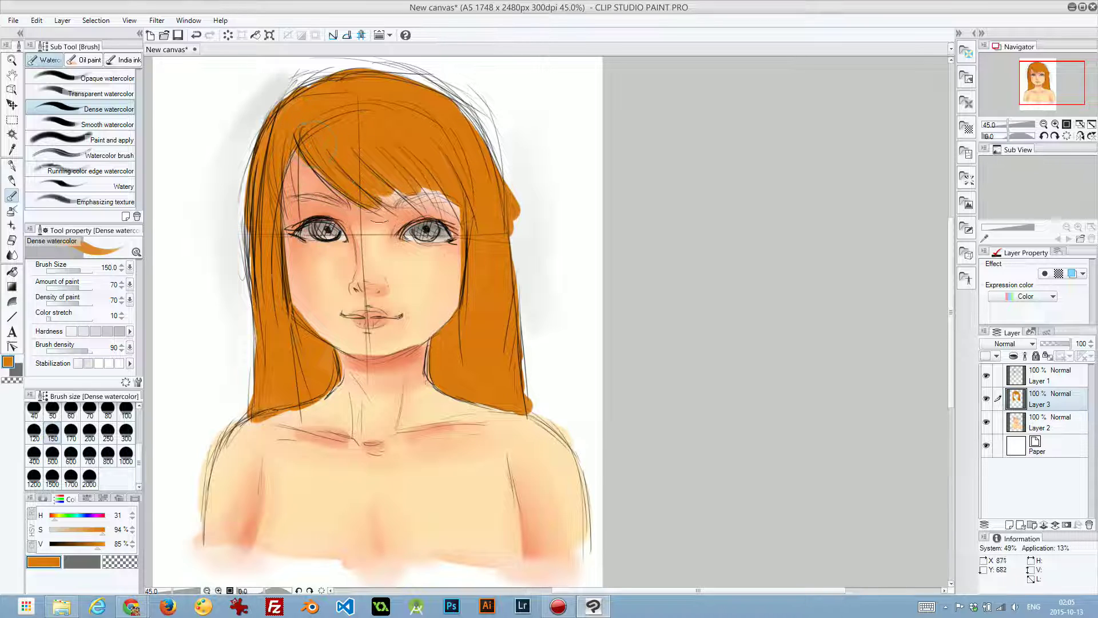
drag(342, 153, 405, 202)
drag(394, 160, 443, 205)
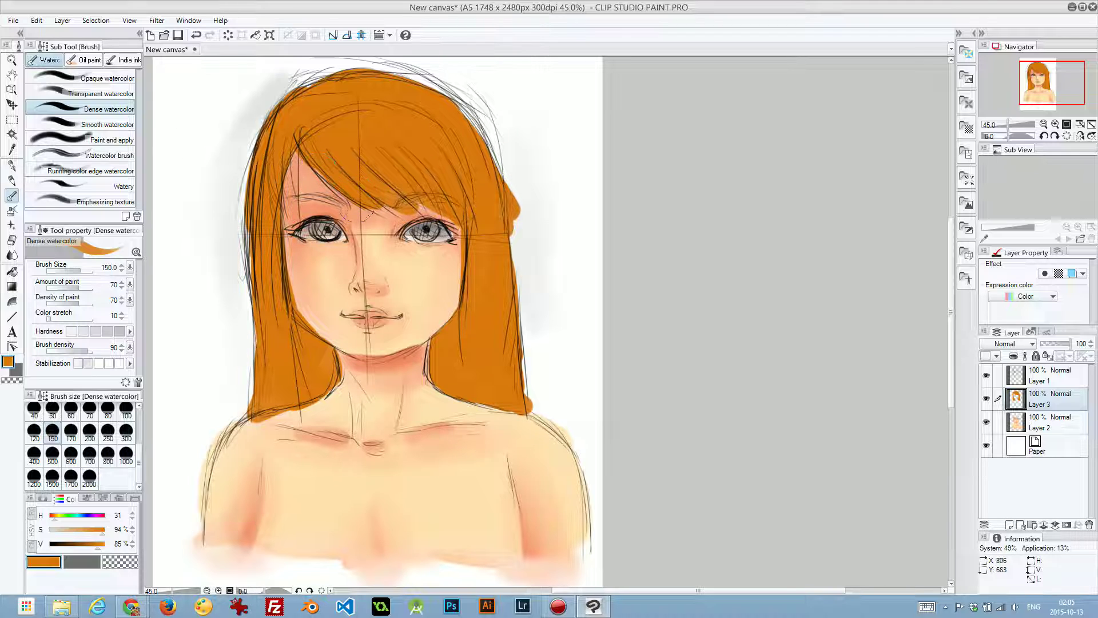
drag(295, 197, 331, 202)
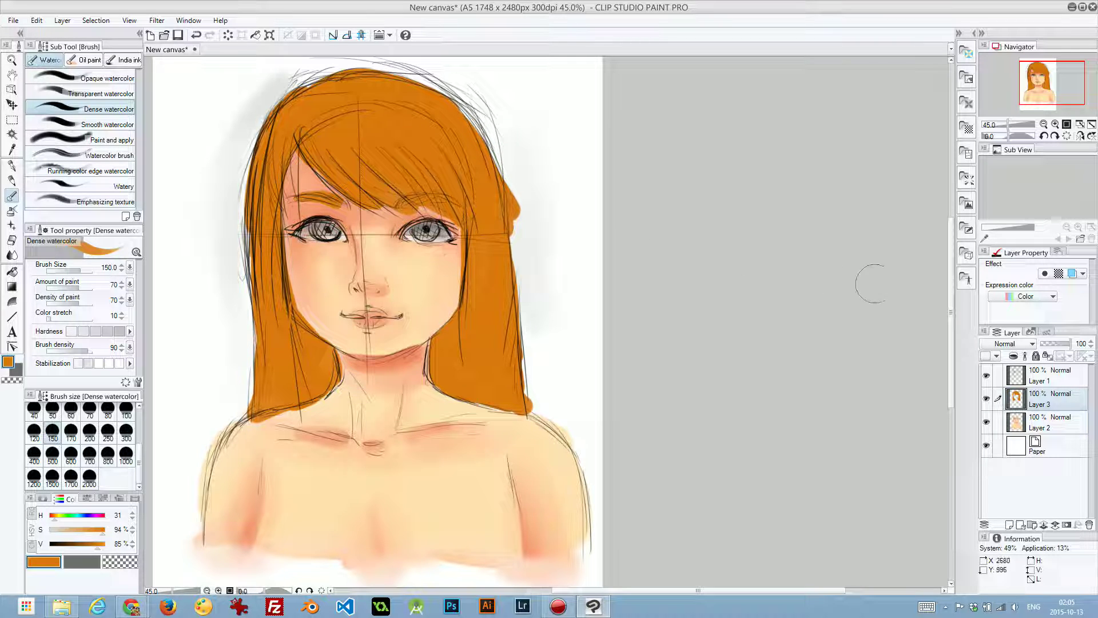
Toggle the visibility of the sketch on Layer 1 to examine the painted colours without line art.
click(986, 375)
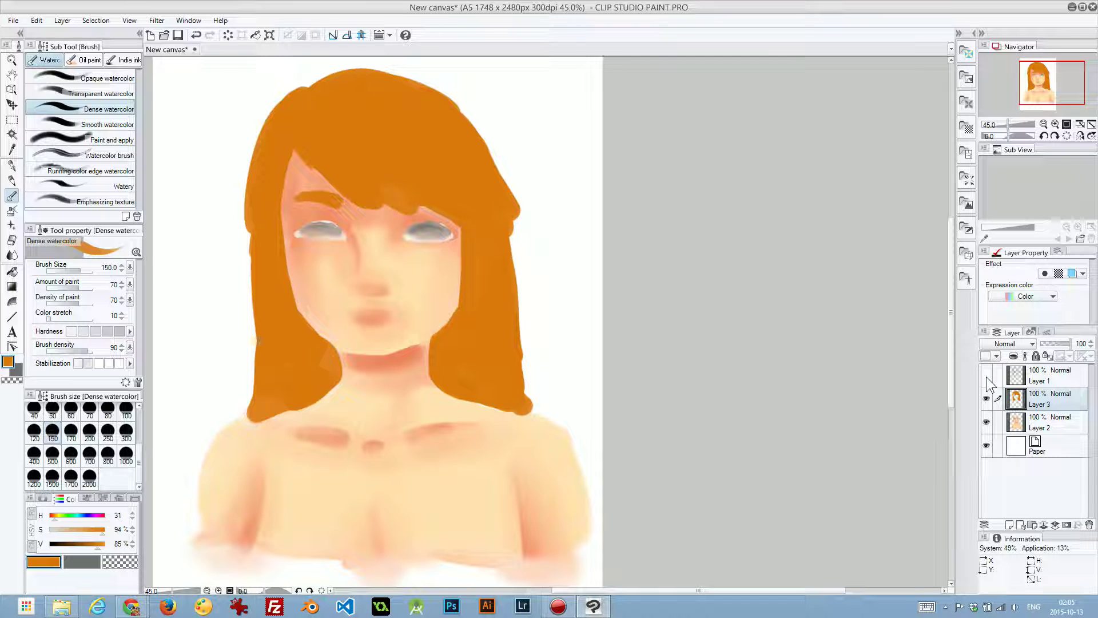
click(986, 375)
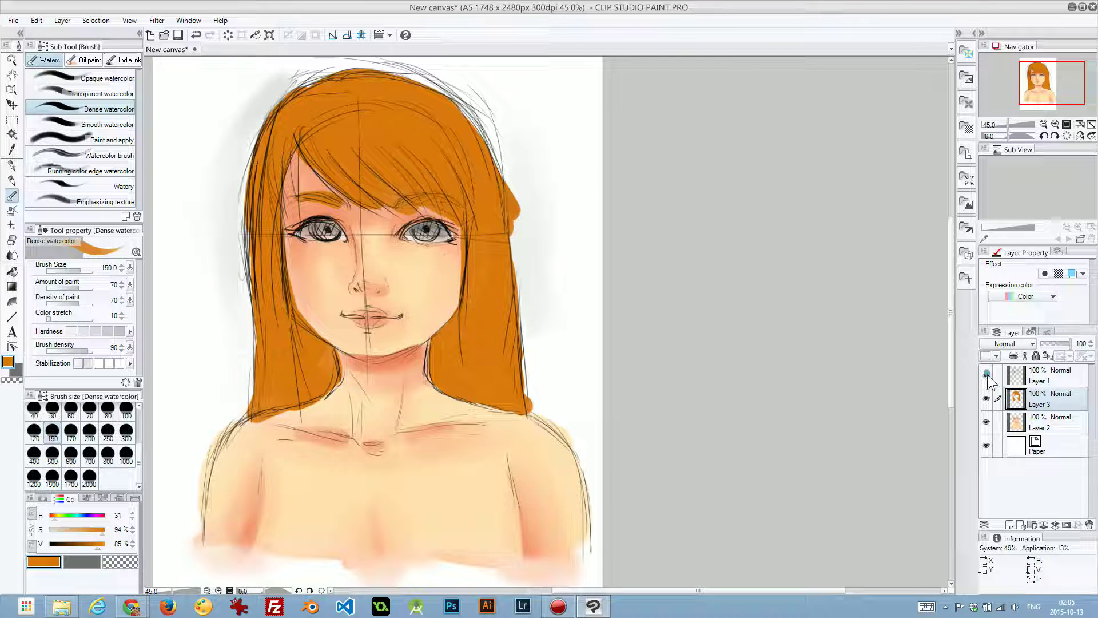
click(986, 375)
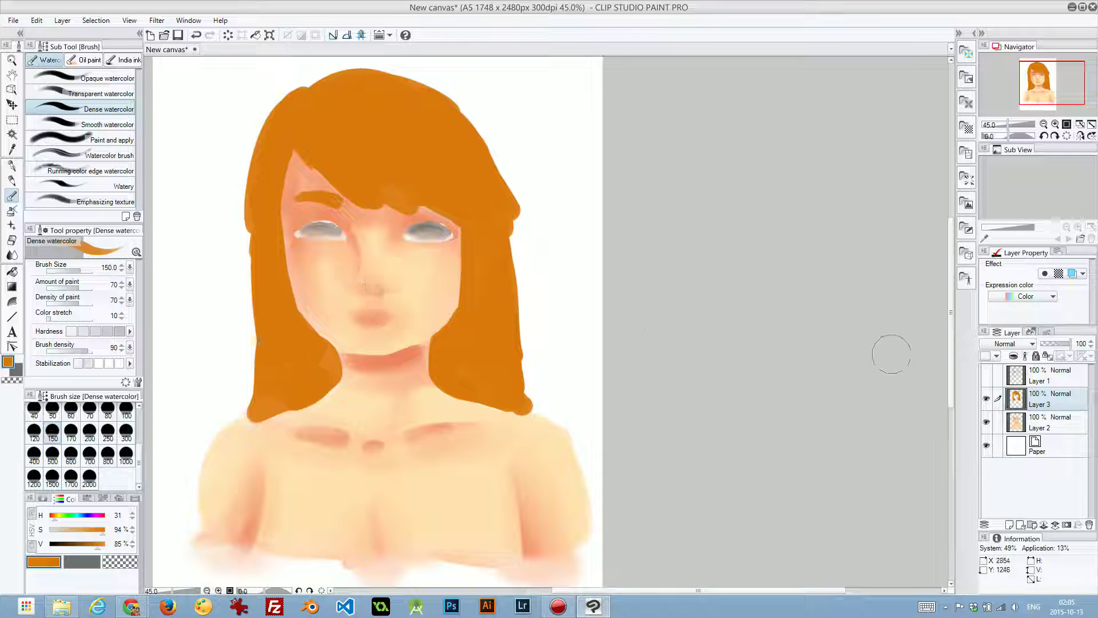
click(986, 375)
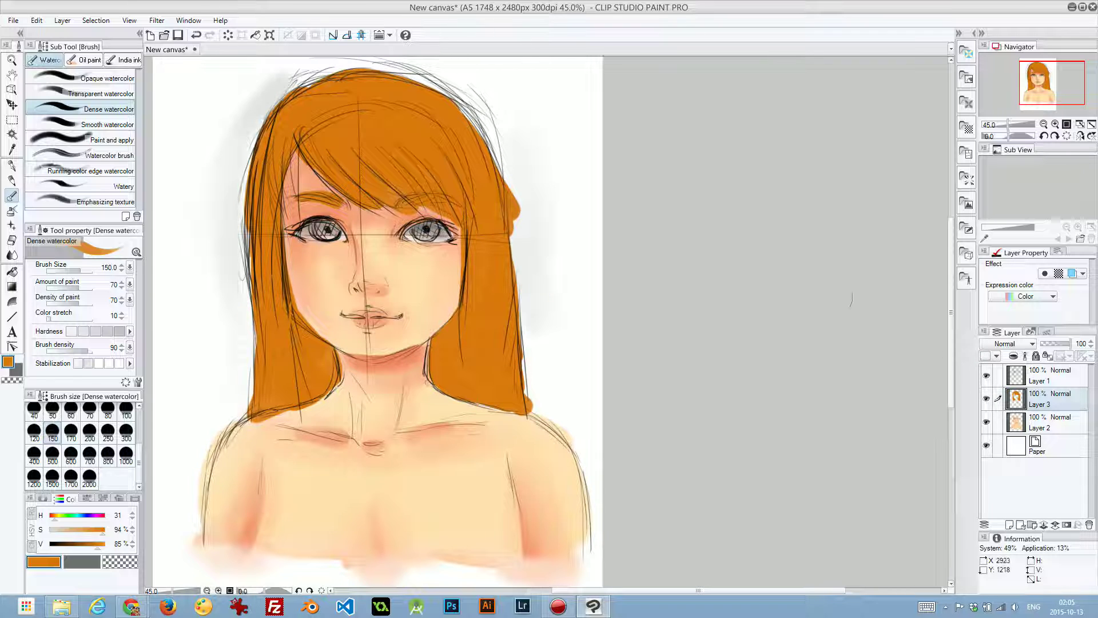
mouse_move(496, 265)
mouse_down()
mouse_move(530, 282)
mouse_move(629, 283)
mouse_up()
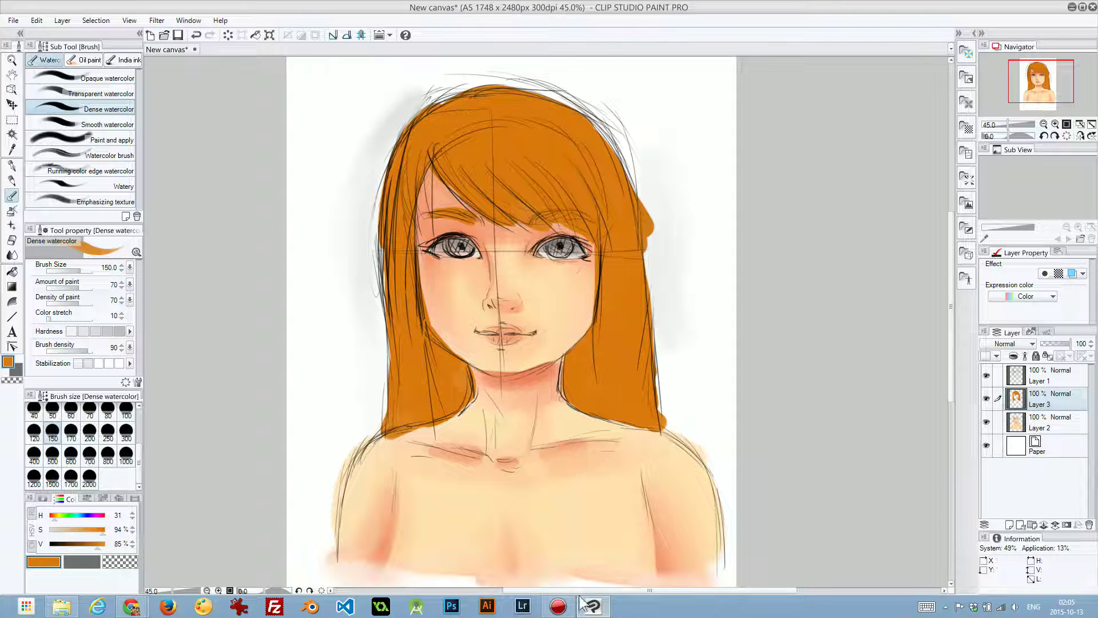
mouse_move(559, 604)
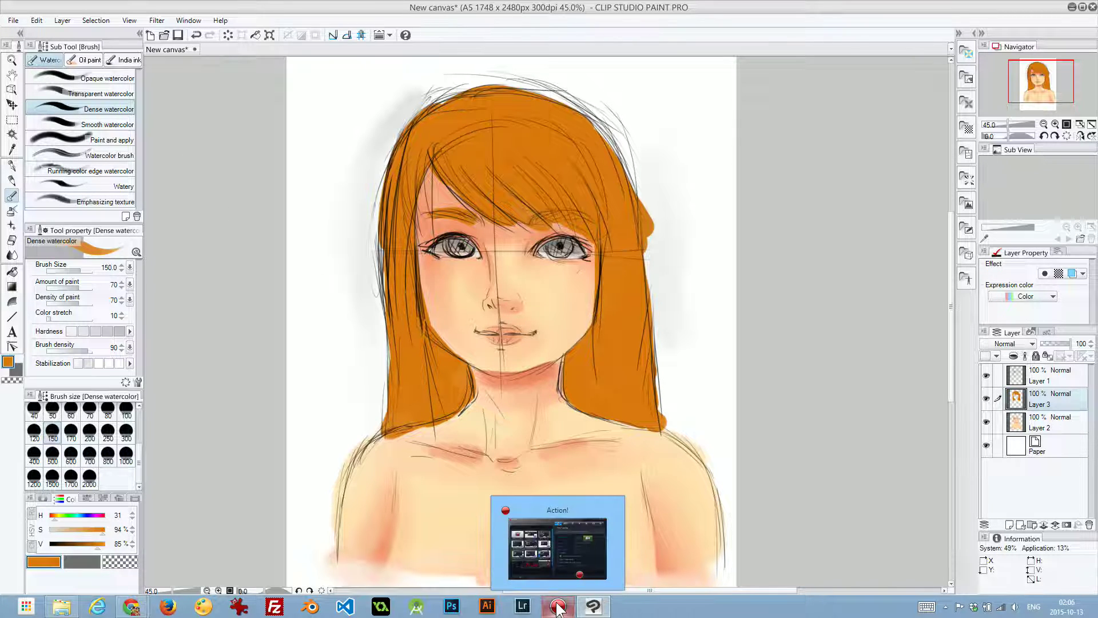